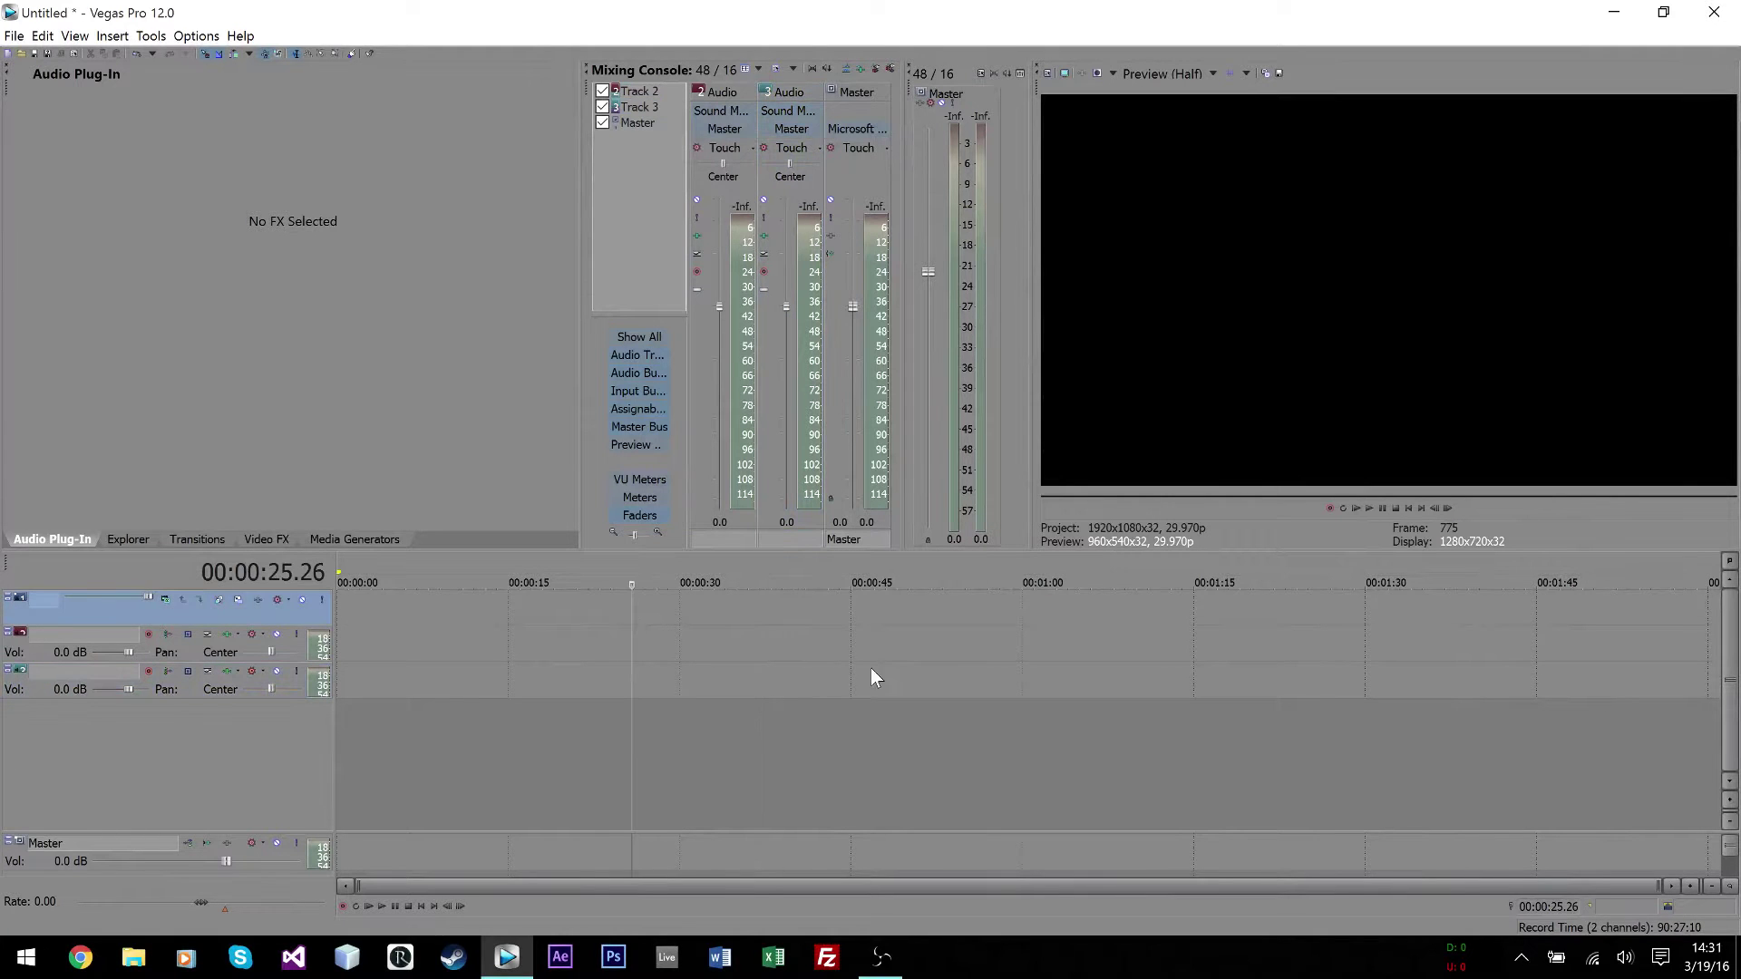
# Step: Select the second audio track and set the playback position to 00:00:21.03
pyautogui.click(705, 644)
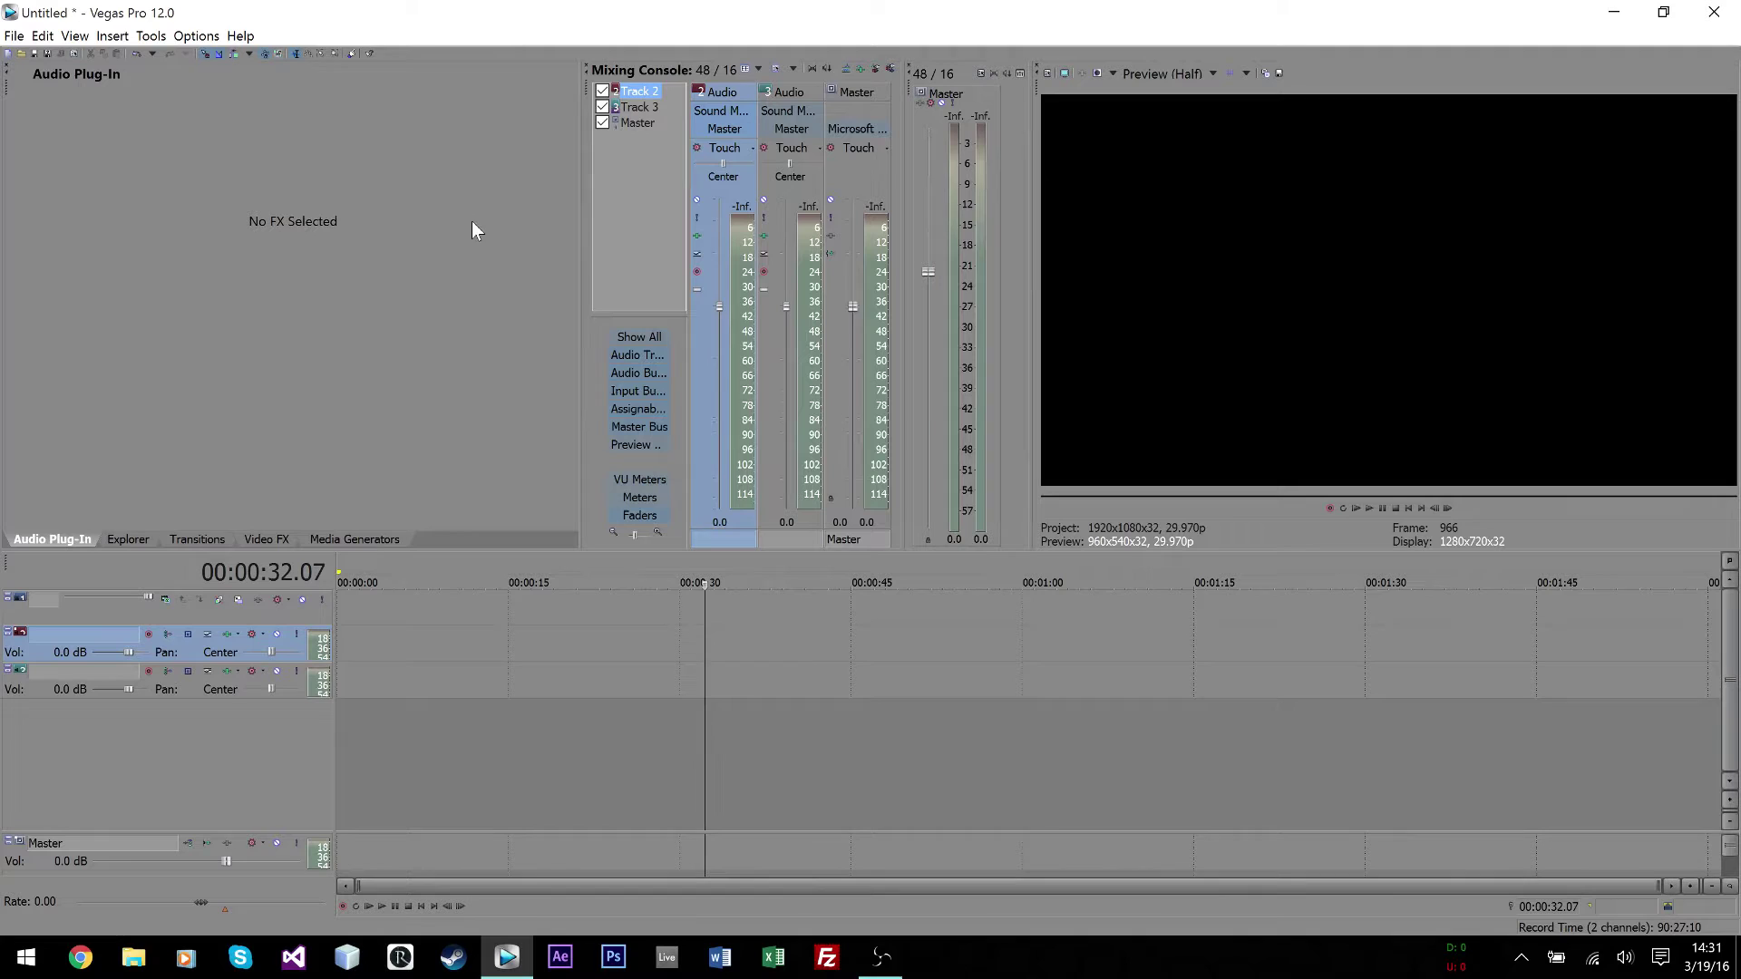
pyautogui.click(498, 627)
pyautogui.click(576, 639)
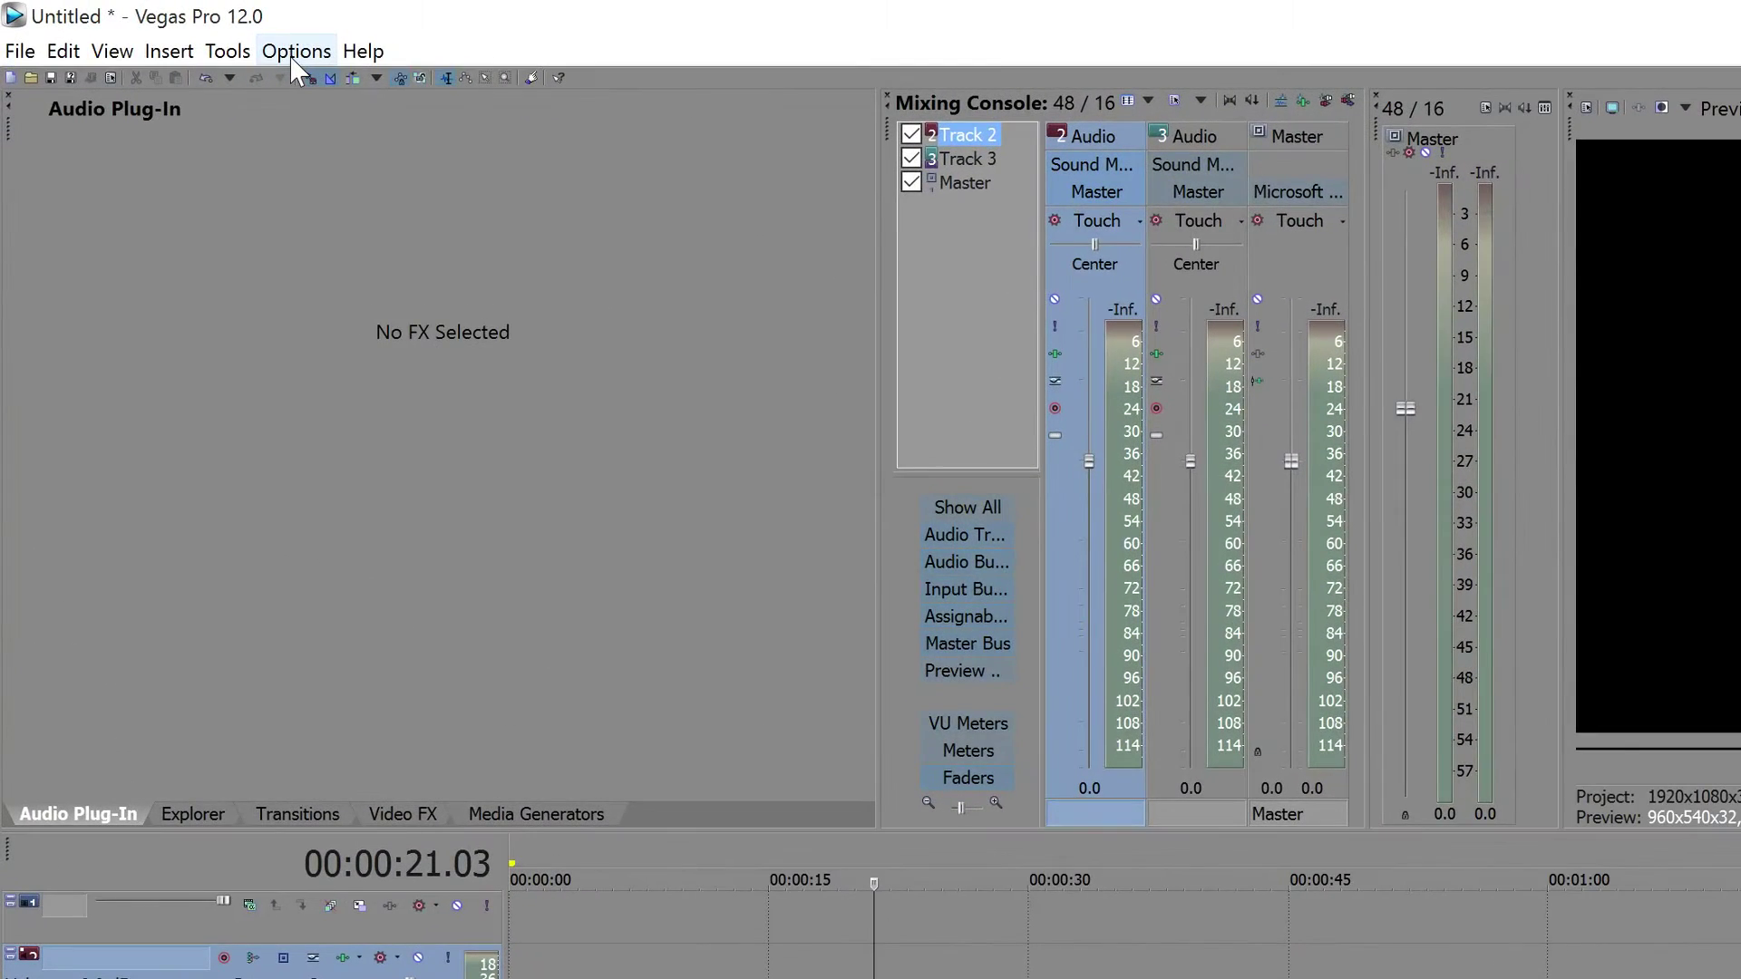
# Step: Enable External Control in the Options menu and open Preferences
pyautogui.click(294, 54)
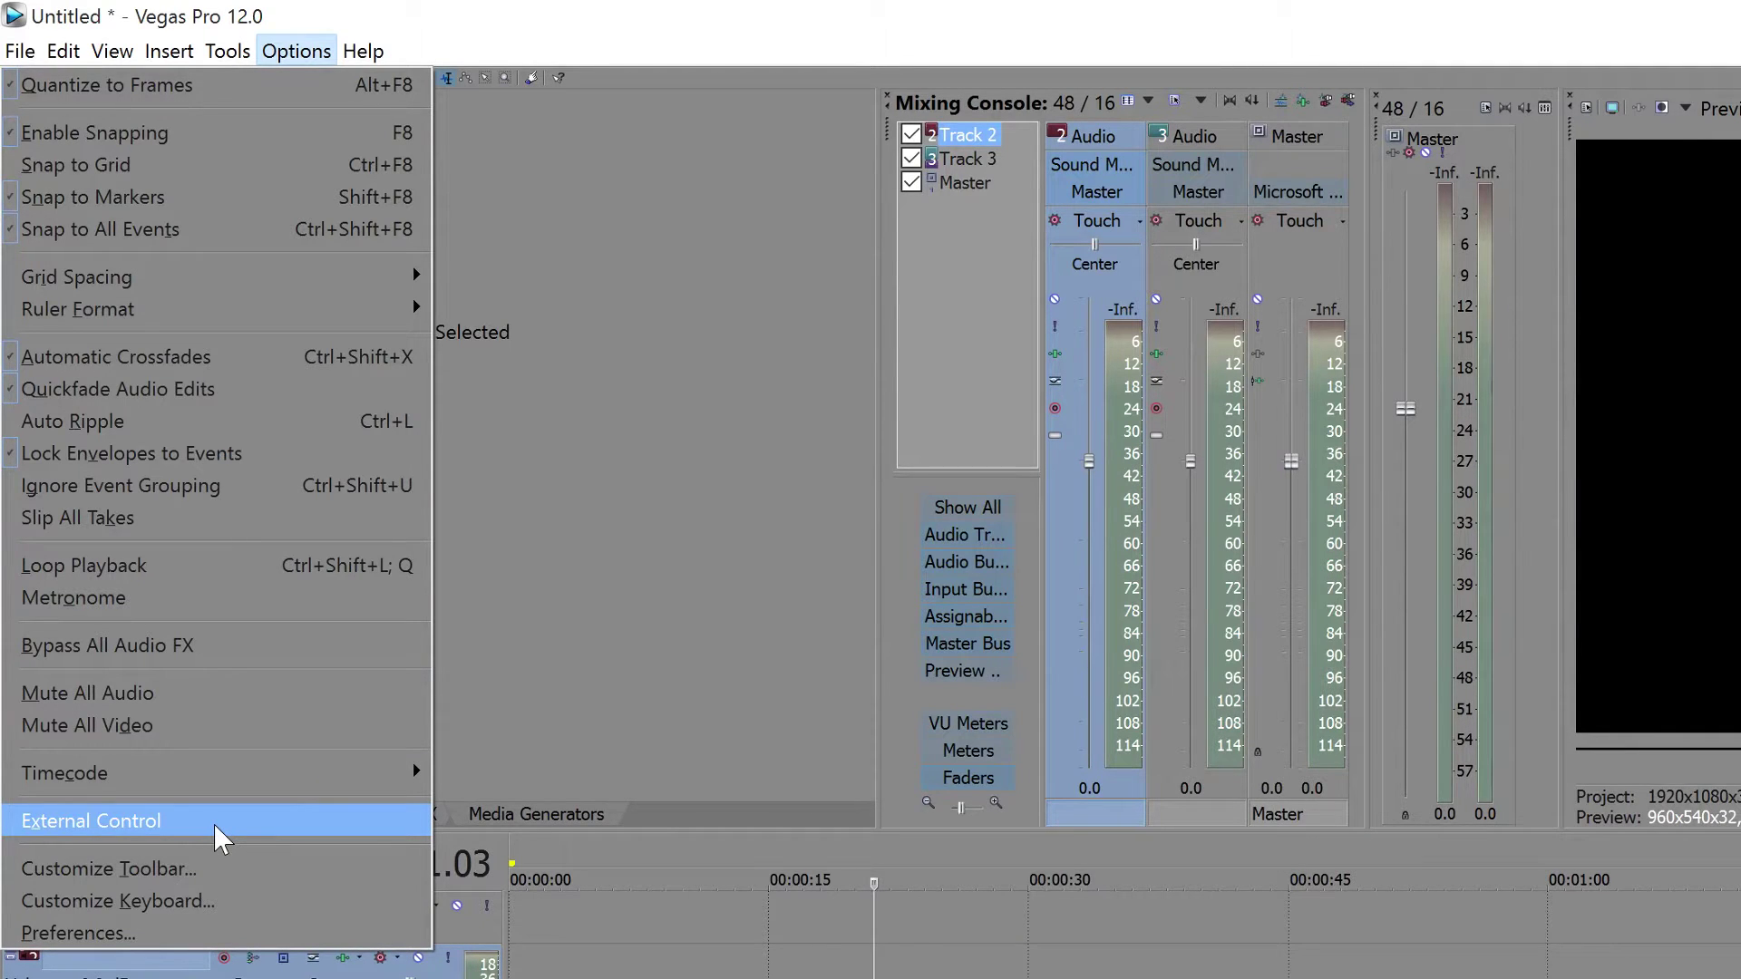
pyautogui.click(278, 818)
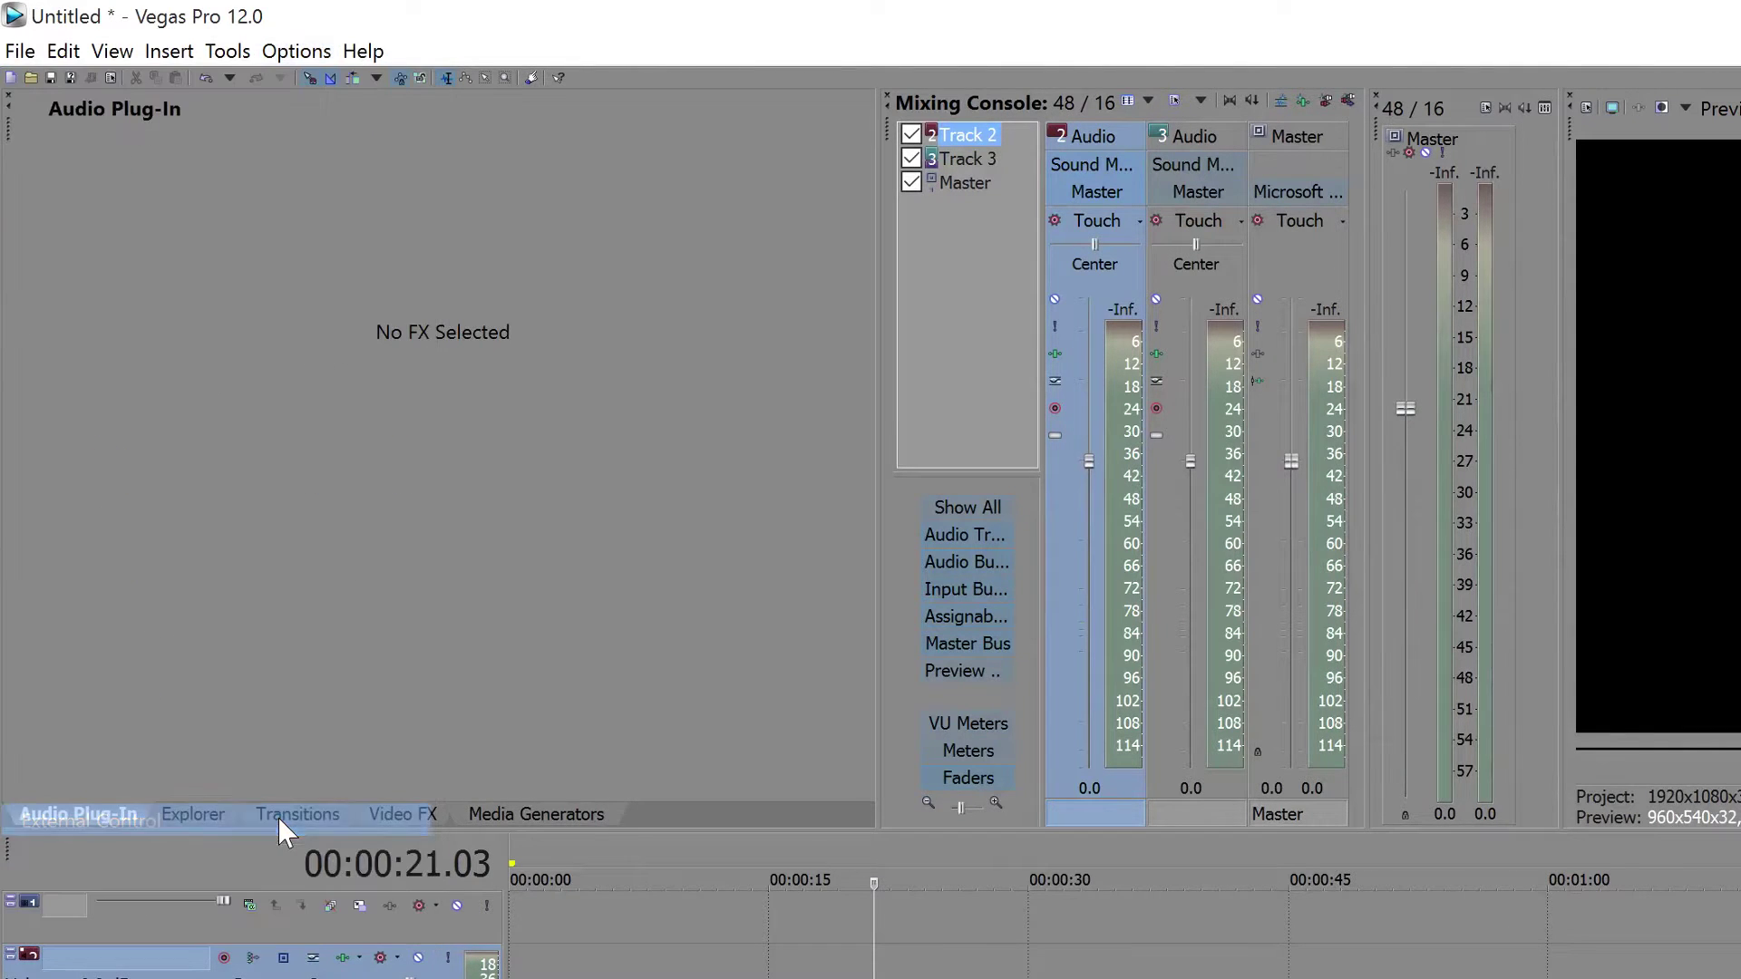
pyautogui.click(296, 51)
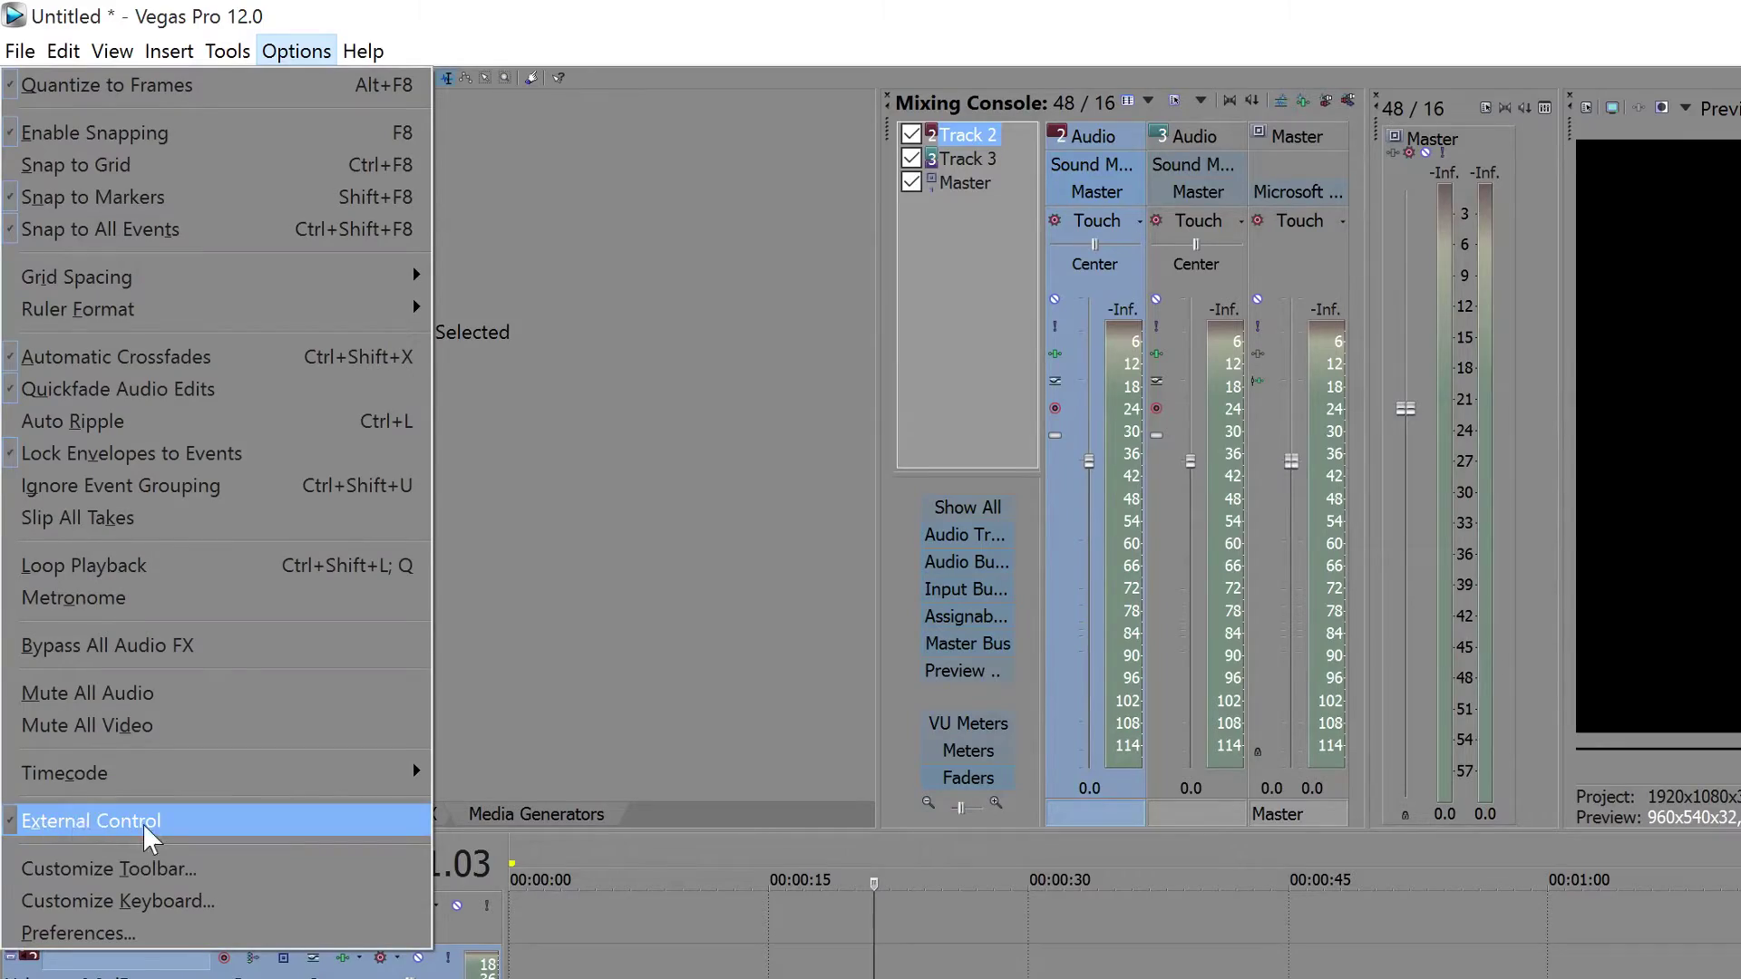
pyautogui.click(136, 932)
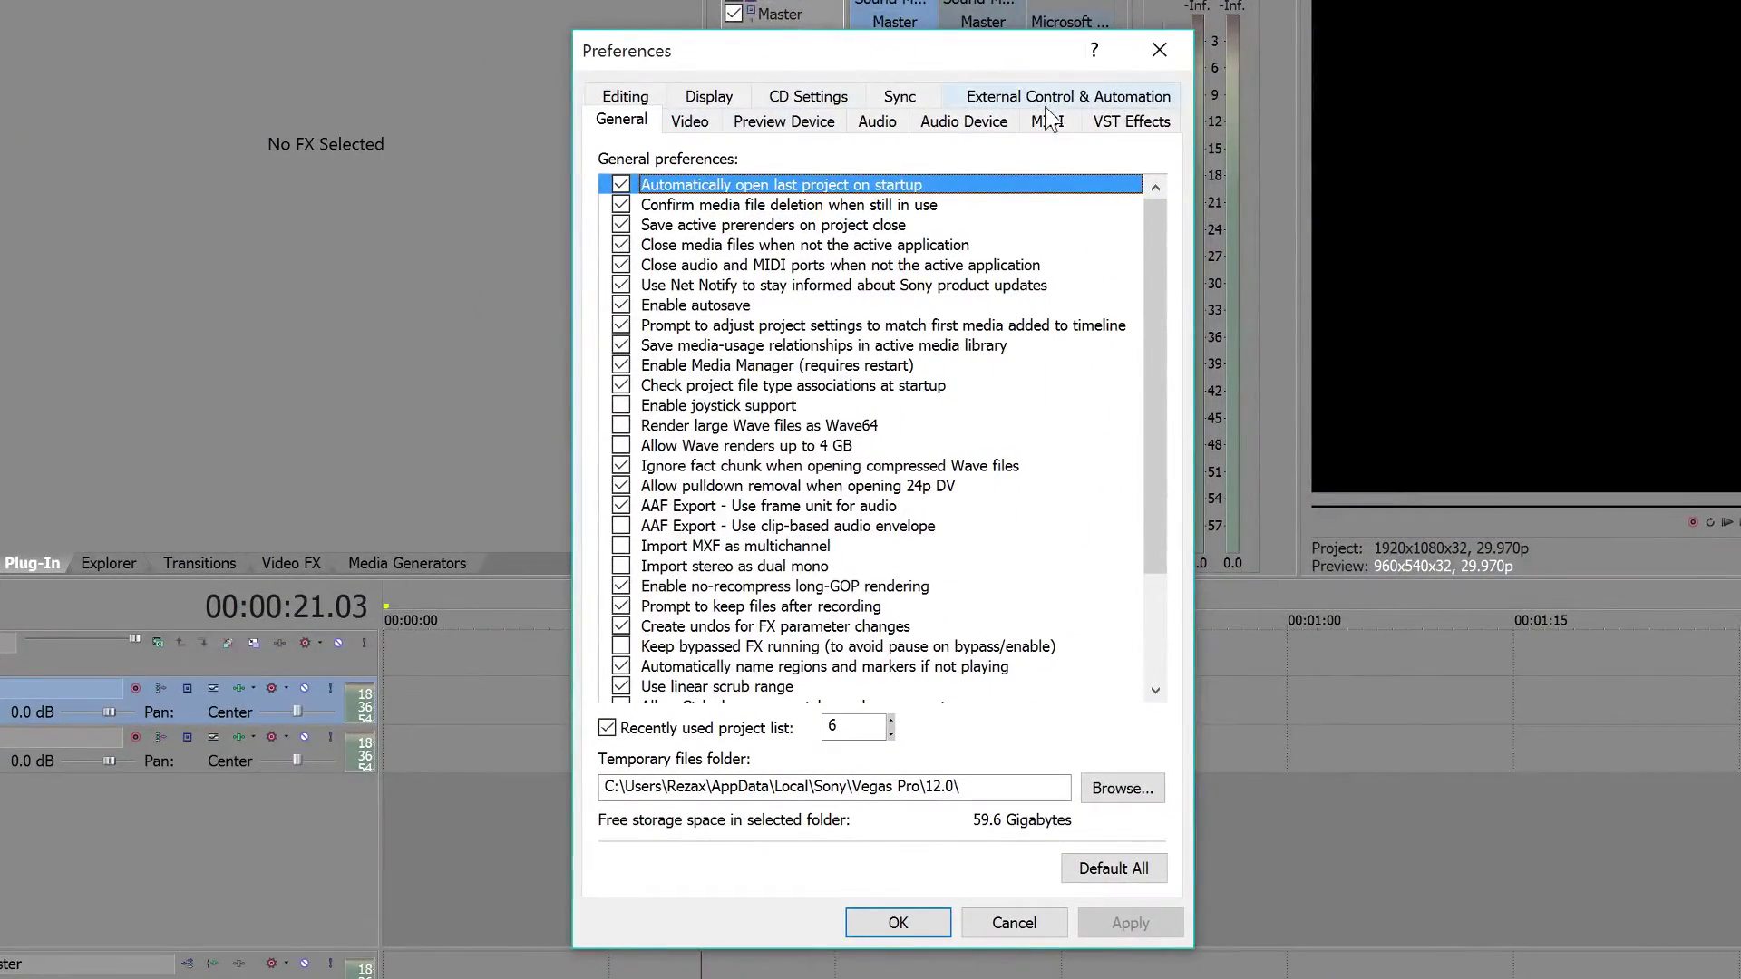
# Step: On the MIDI tab, check Launch Control as both MIDI output and MIDI input device, then apply
pyautogui.click(1049, 127)
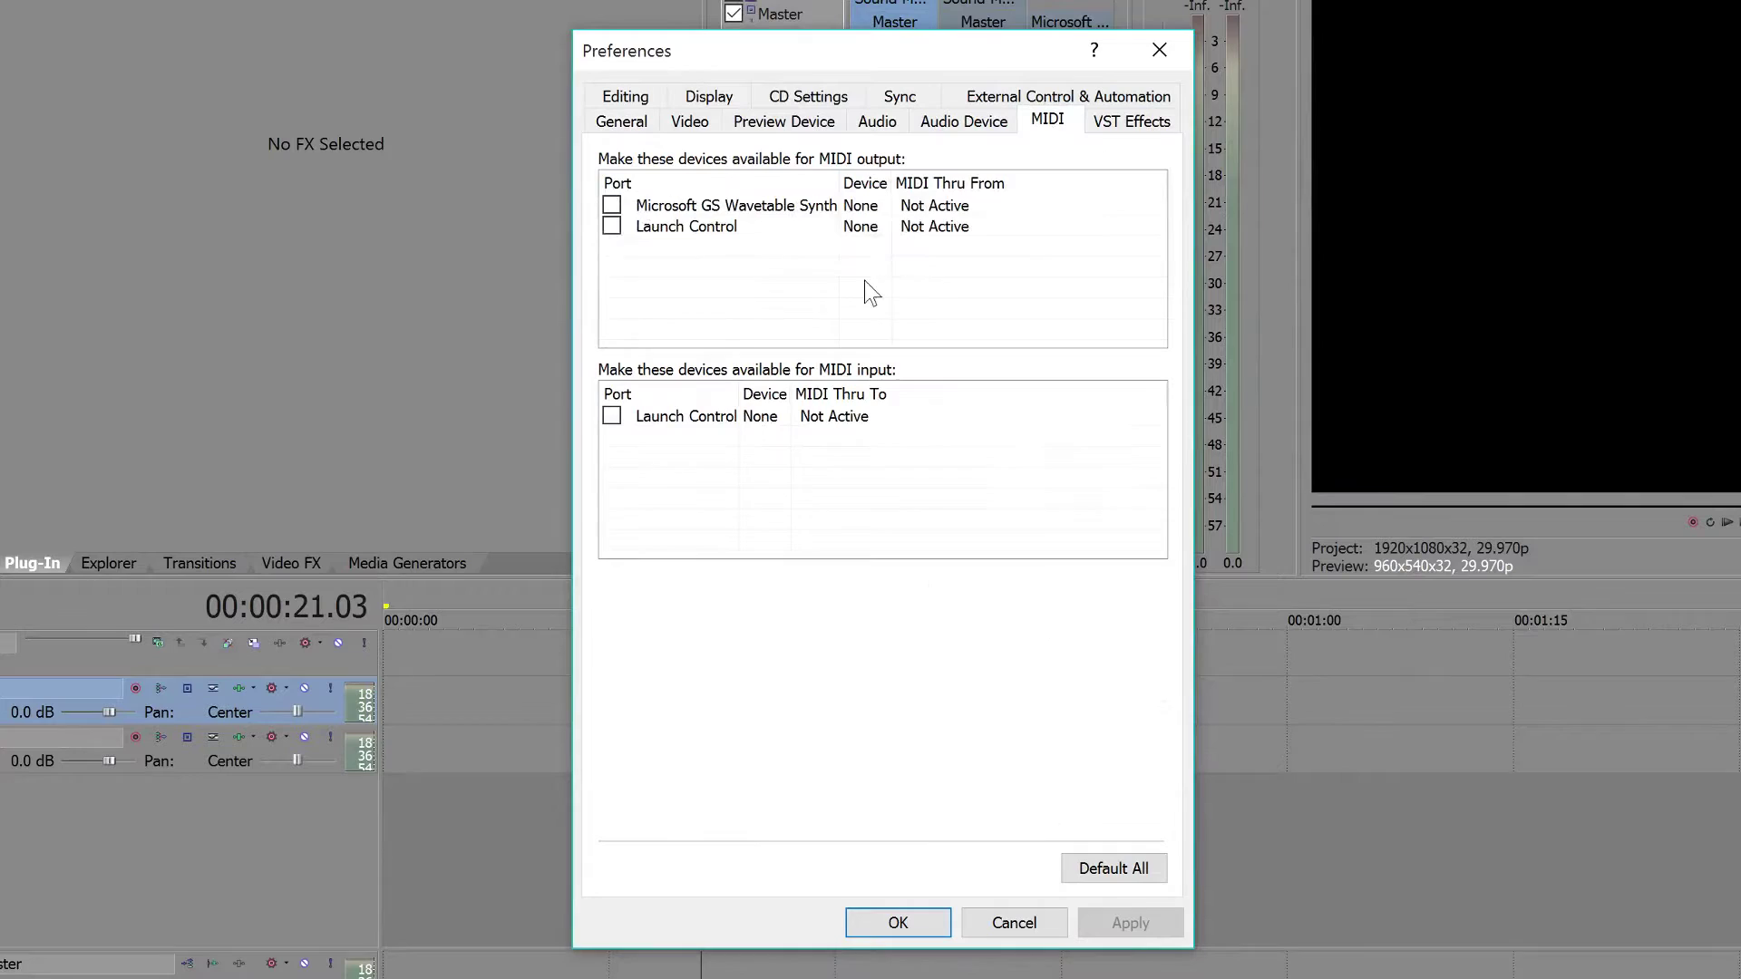
pyautogui.click(668, 232)
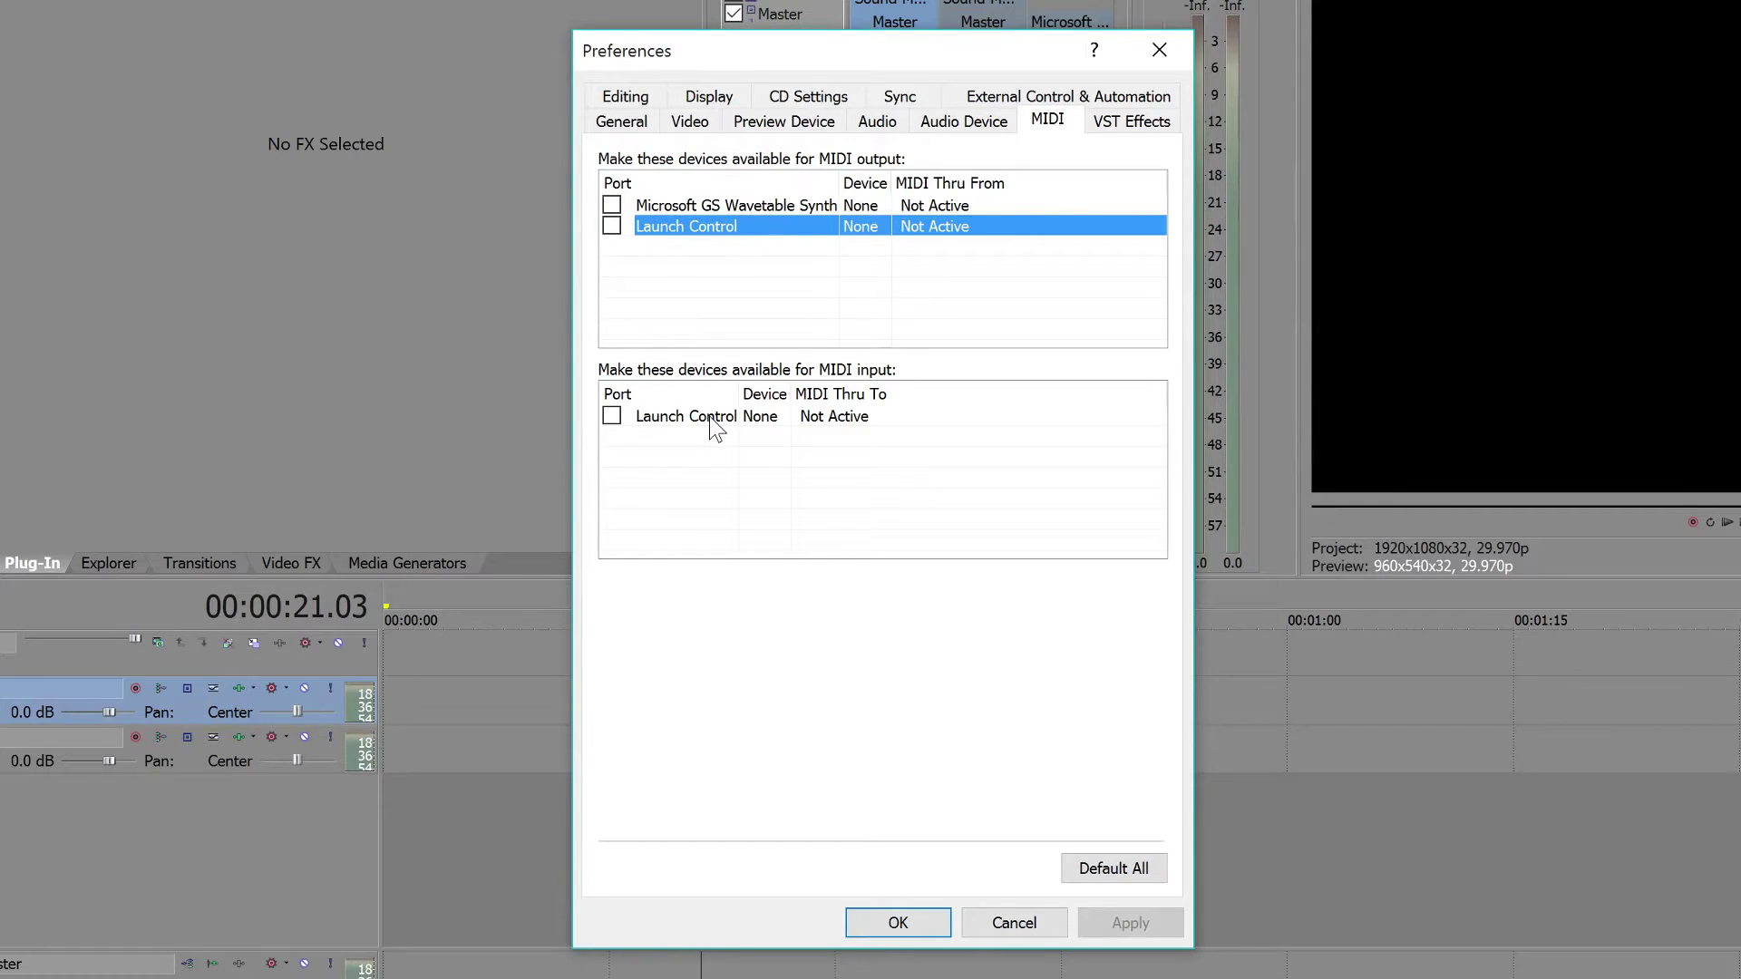
pyautogui.click(737, 215)
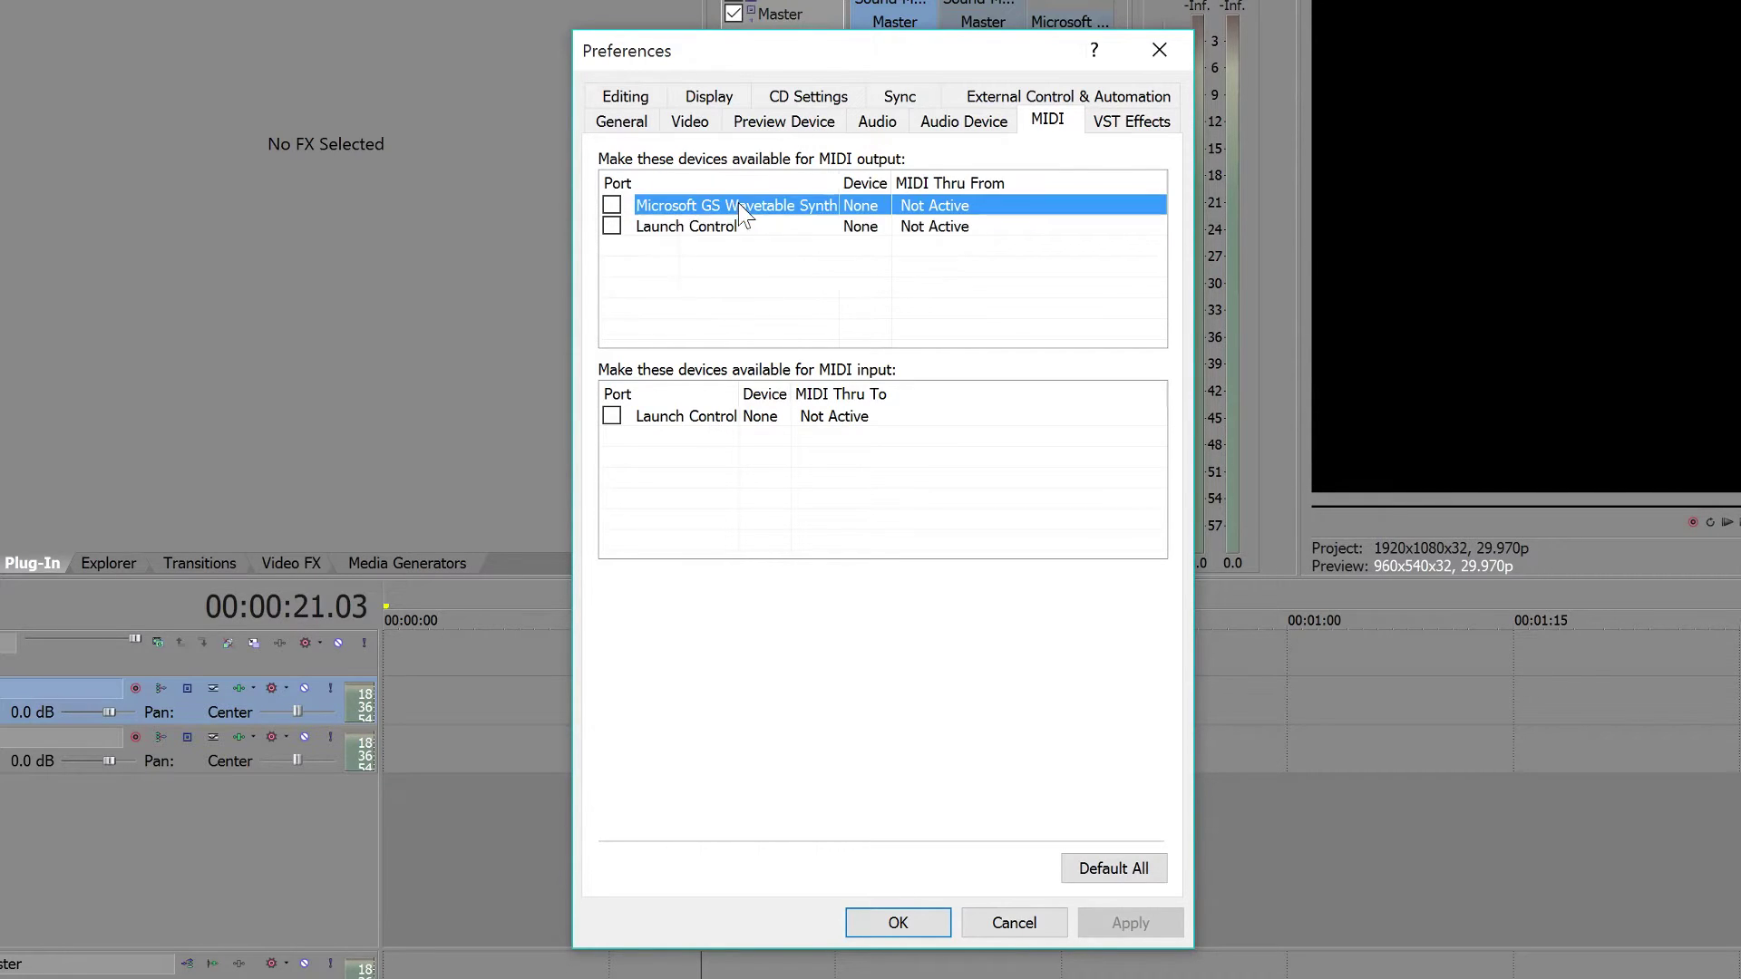
pyautogui.click(735, 233)
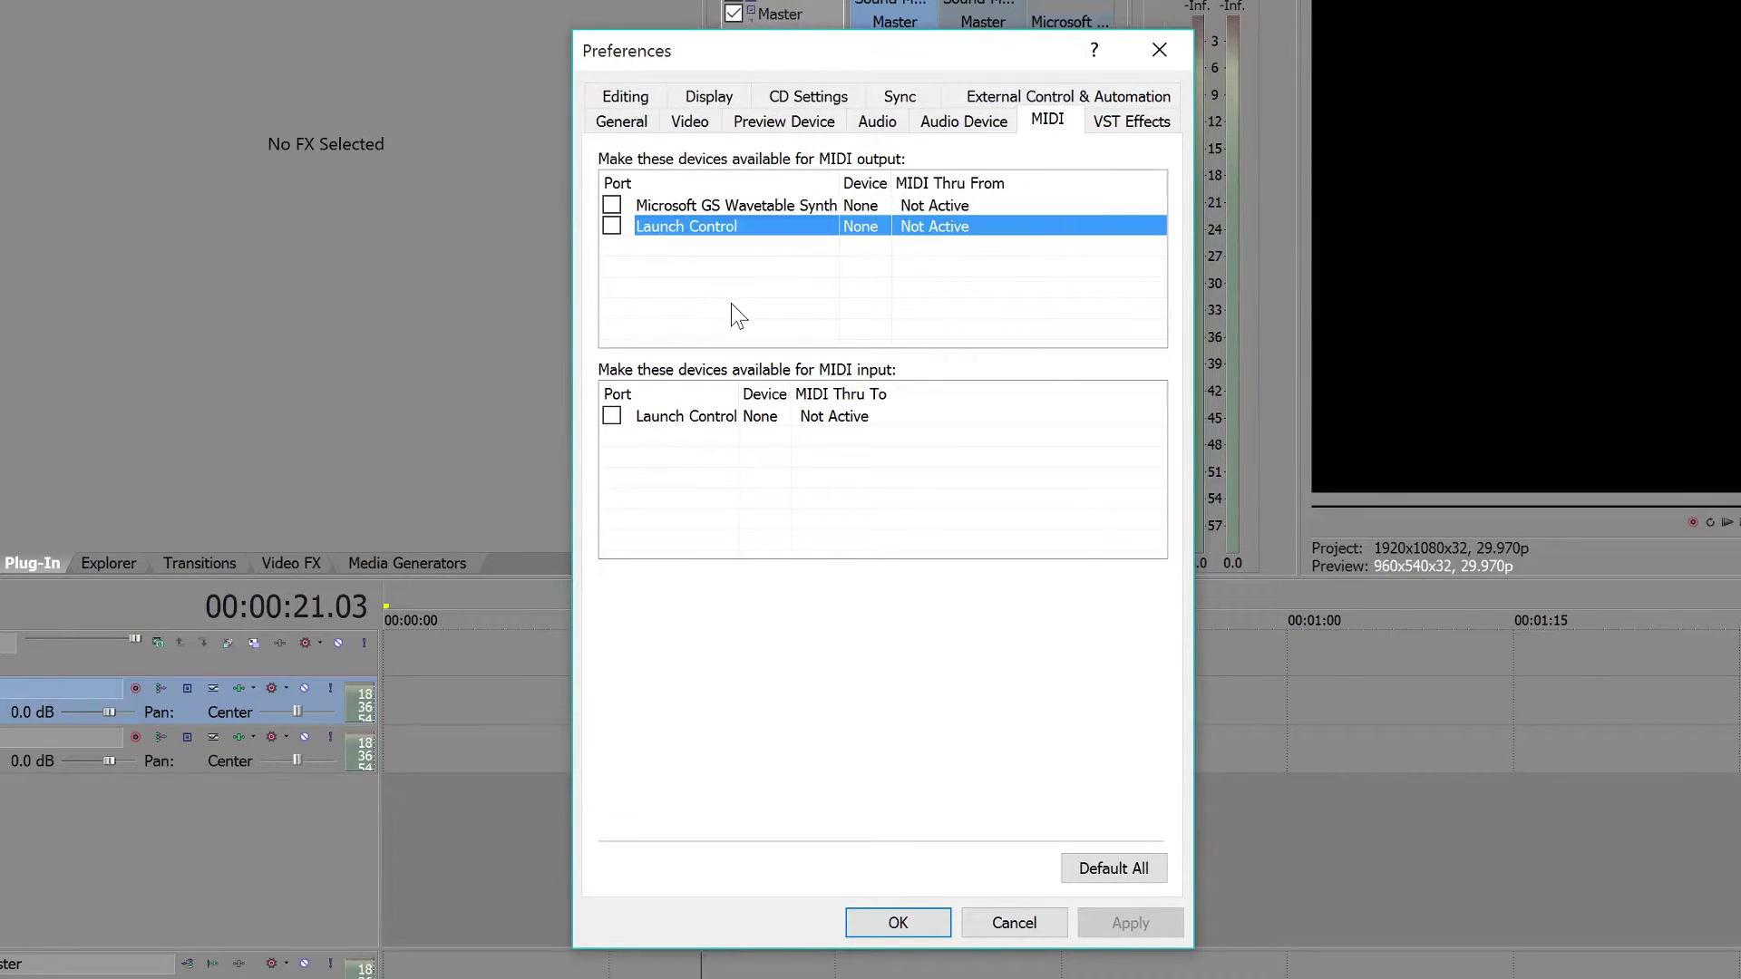
pyautogui.click(611, 226)
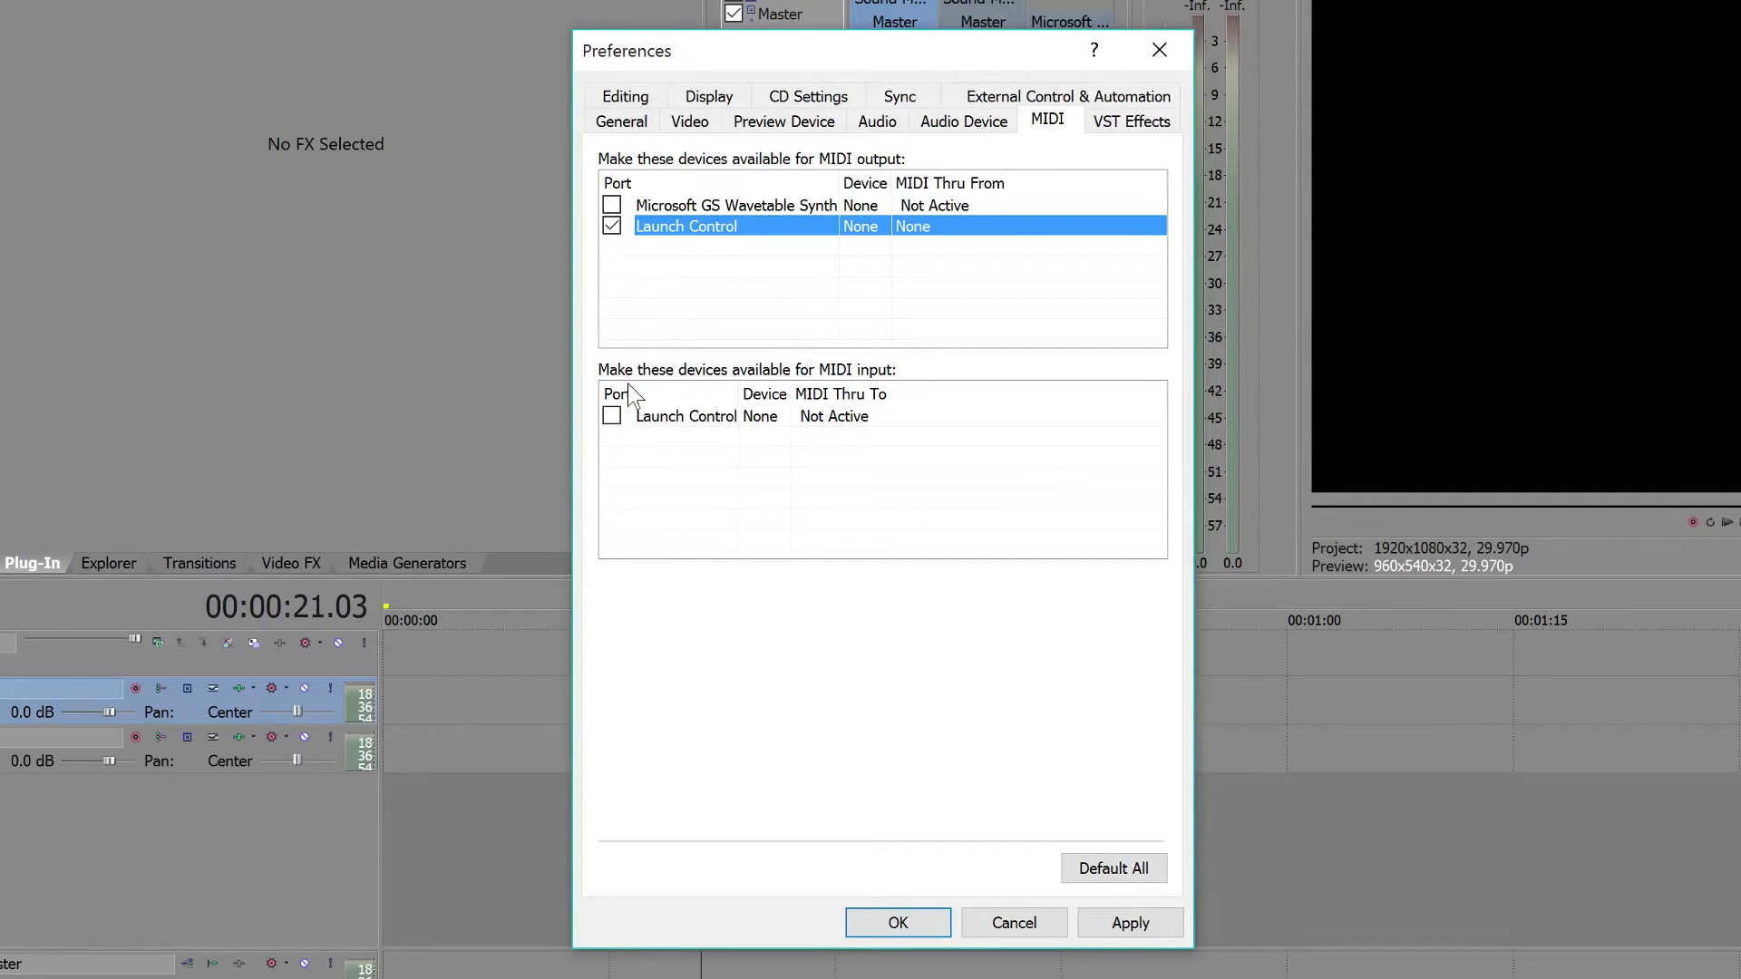
pyautogui.click(613, 416)
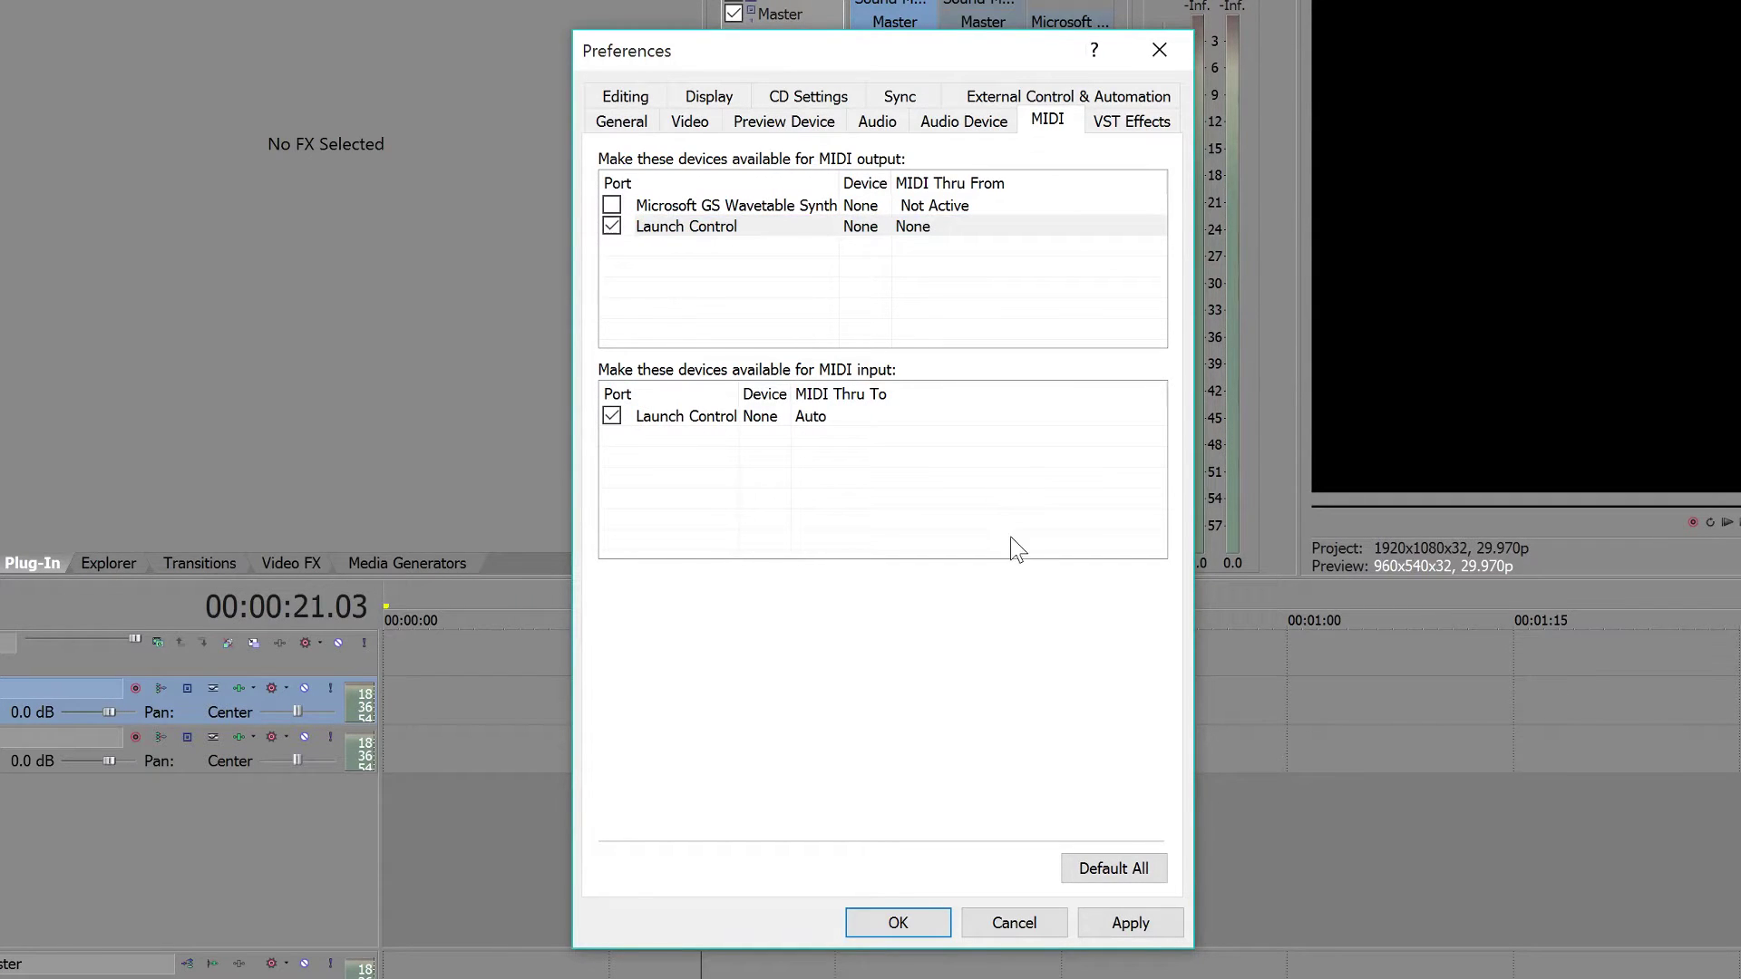
pyautogui.click(1120, 927)
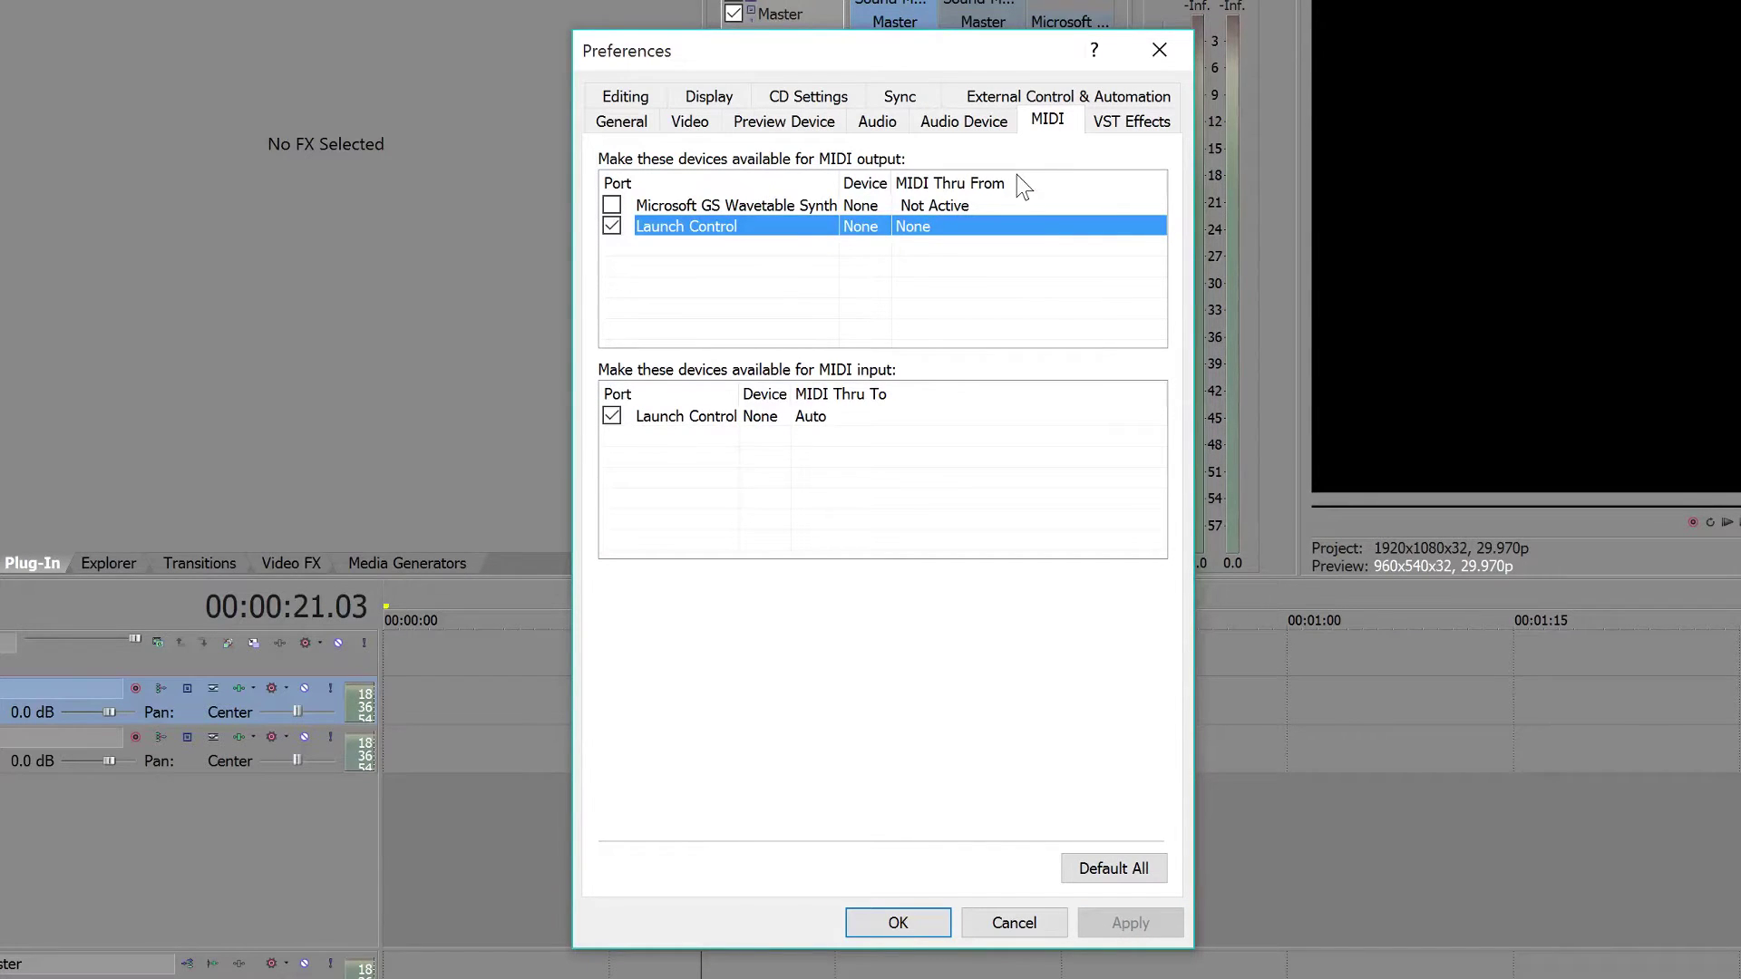
# Step: On External Control & Automation, add Generic Control to the active devices and select its entry
pyautogui.click(1061, 97)
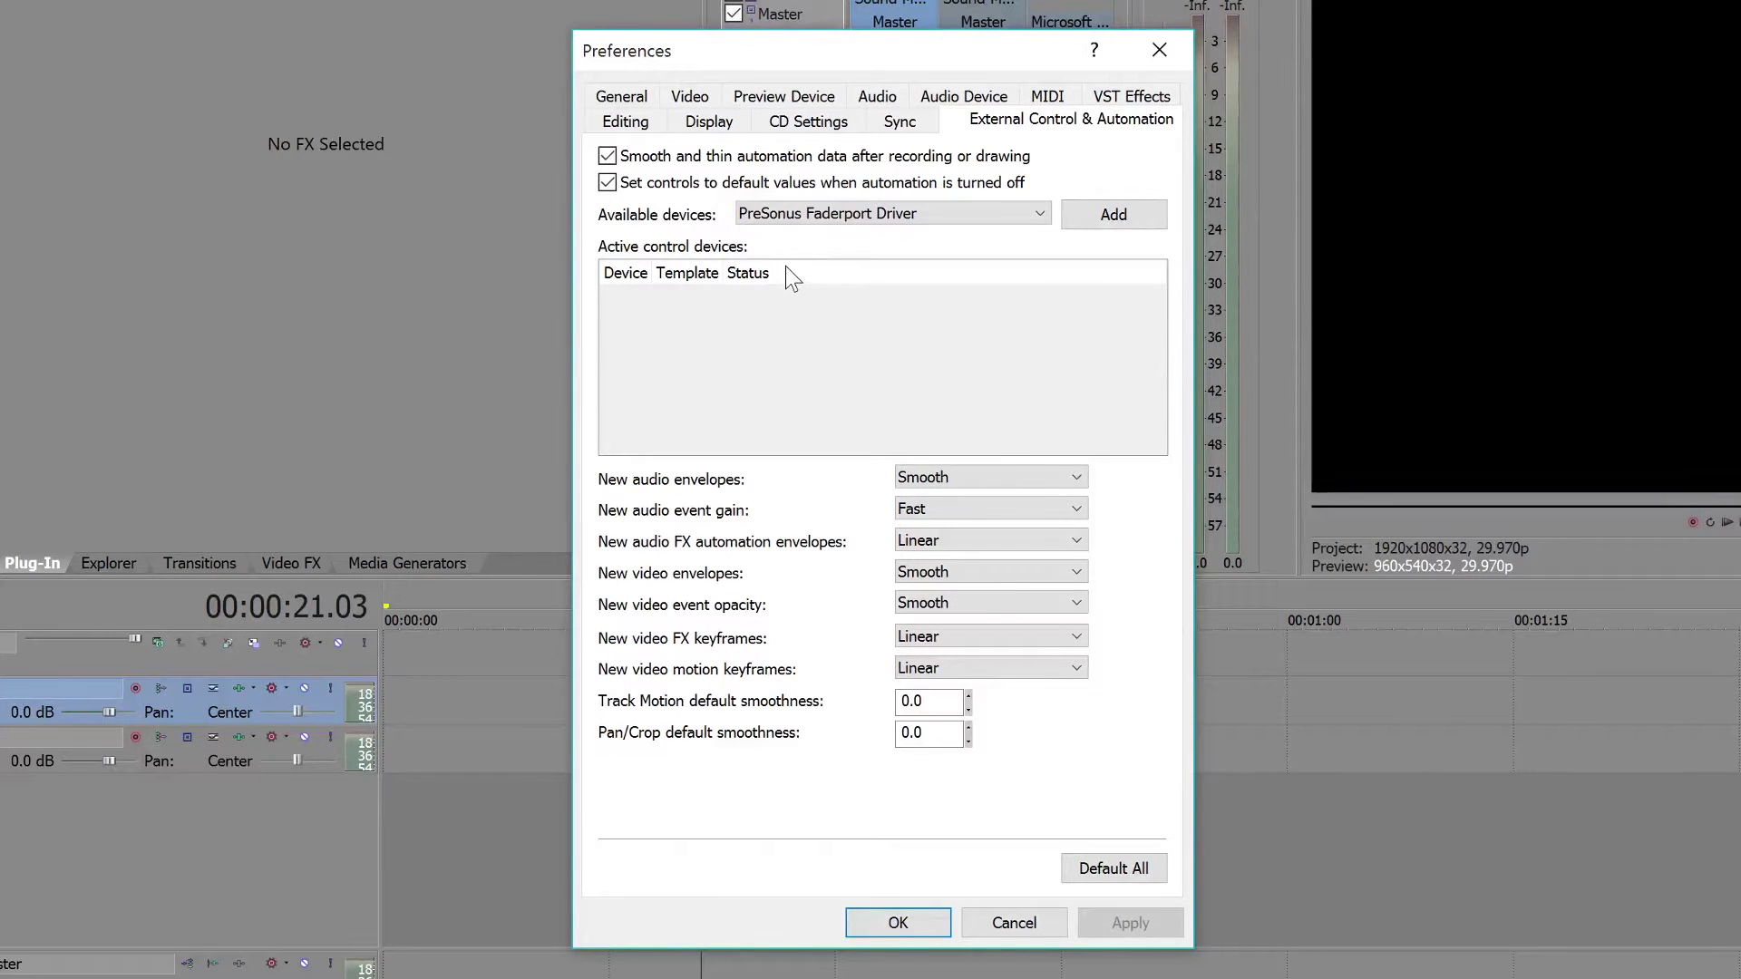
pyautogui.click(831, 221)
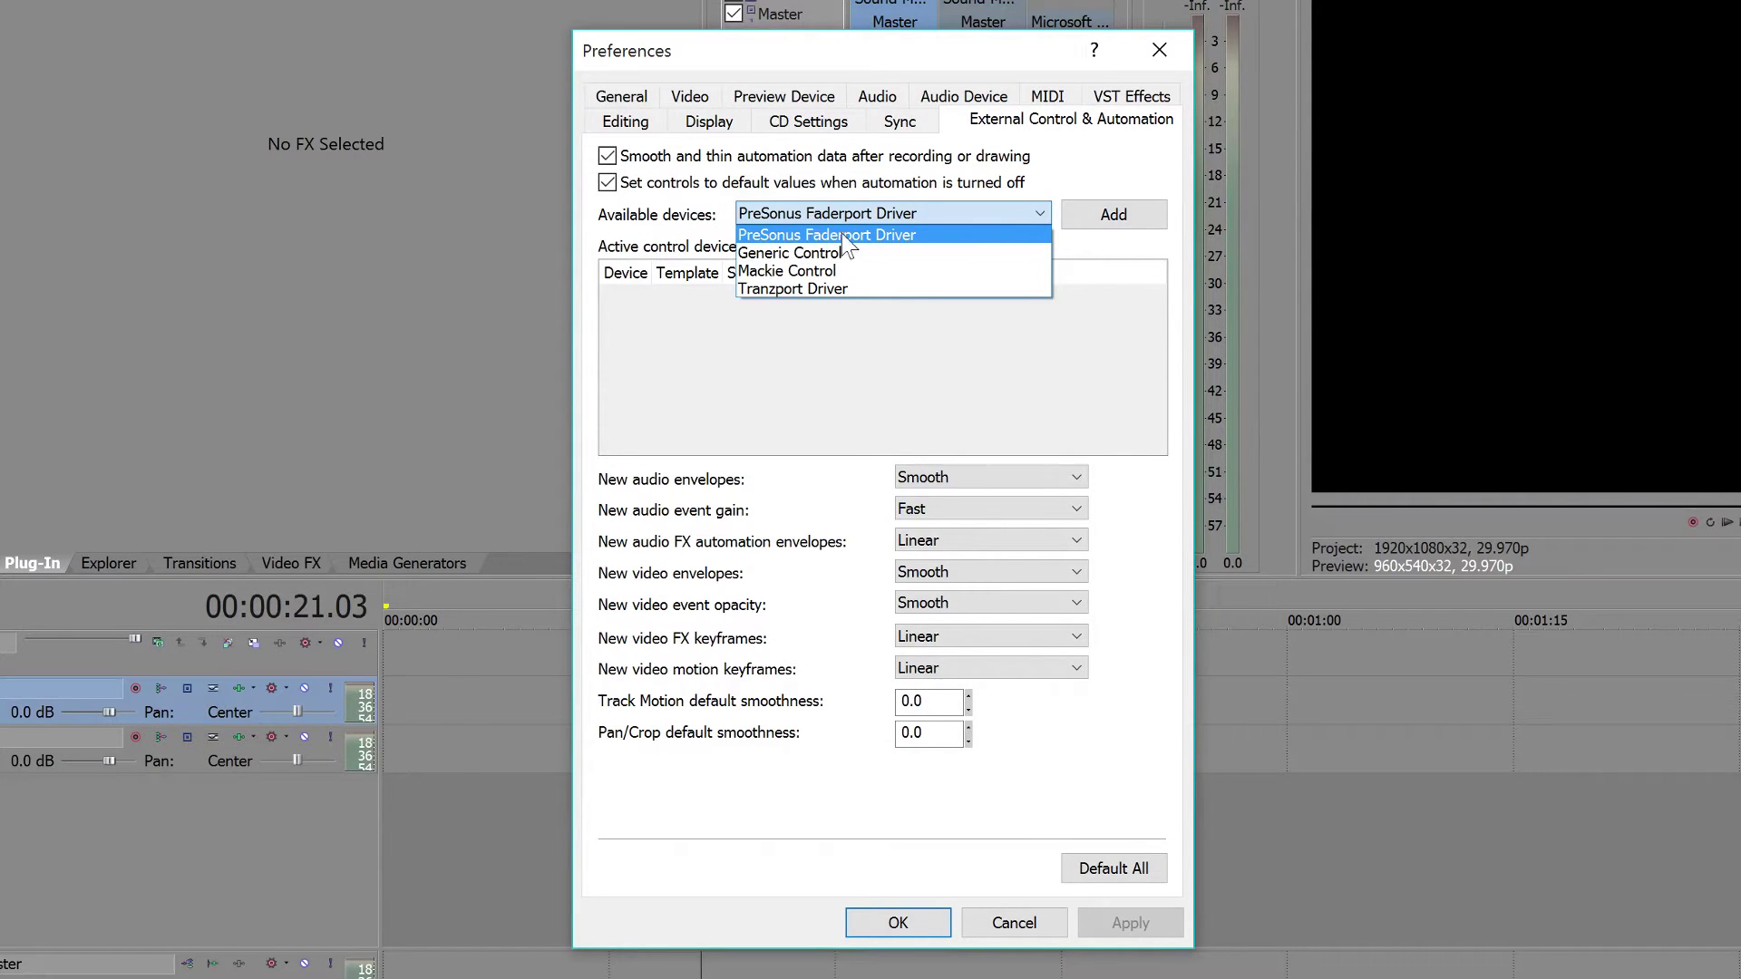
pyautogui.click(965, 355)
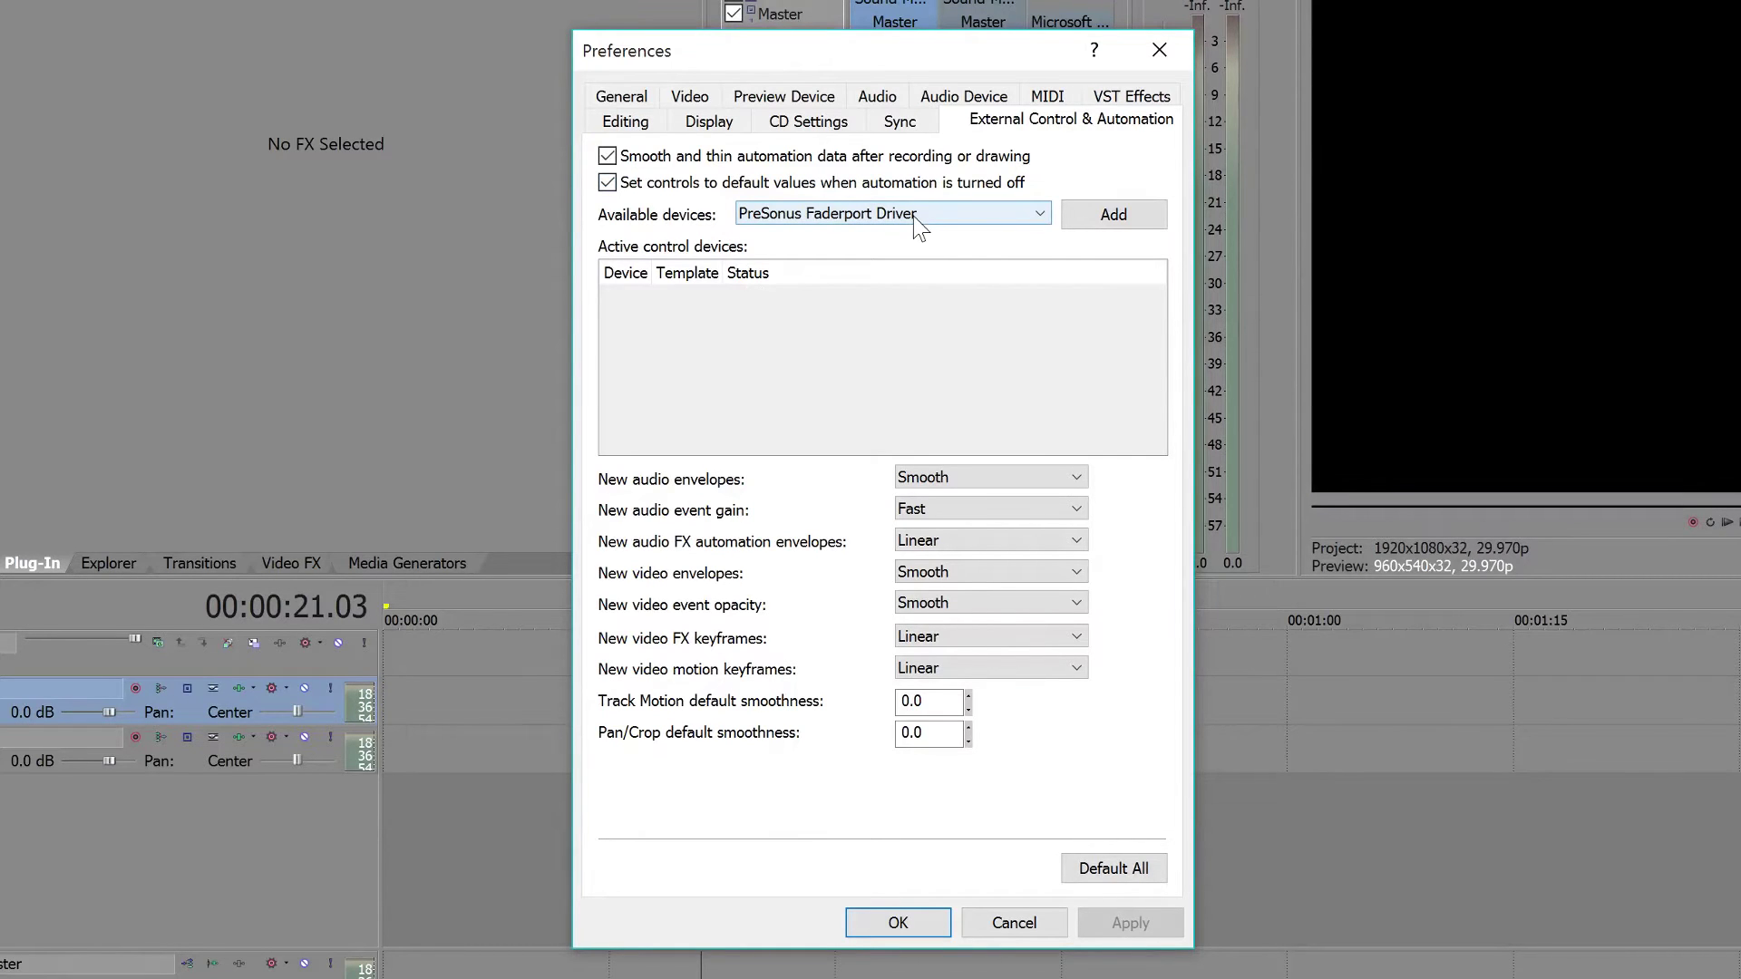
pyautogui.click(945, 217)
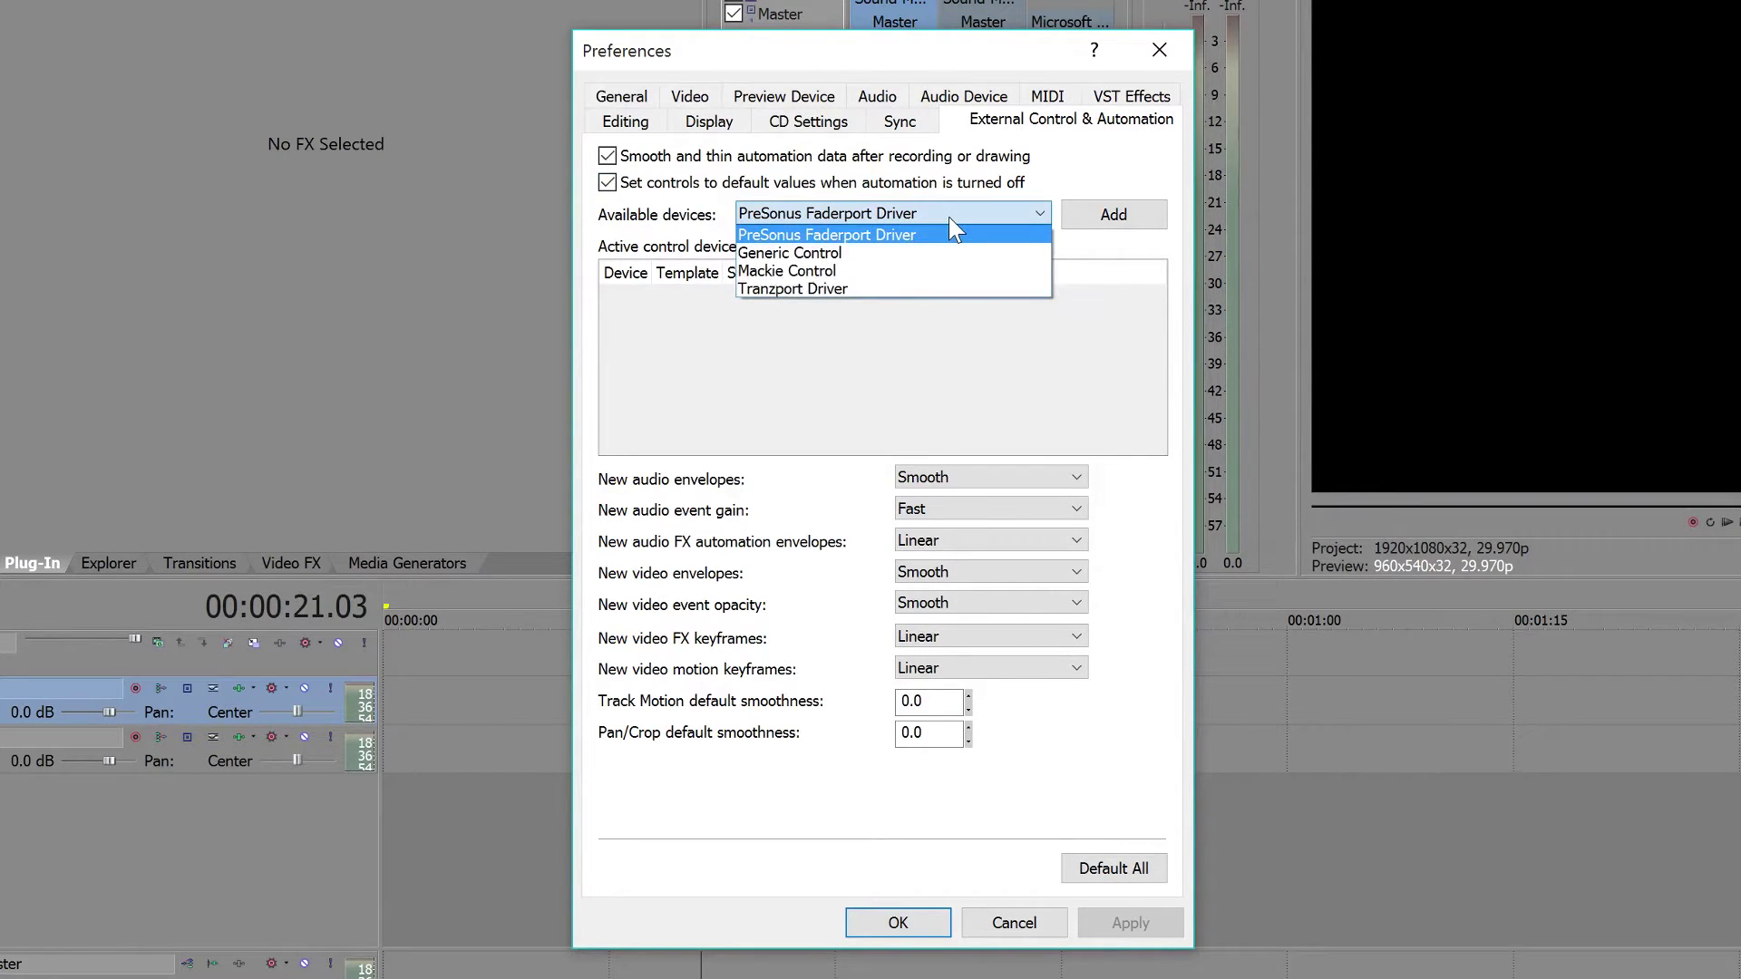
pyautogui.click(836, 252)
pyautogui.click(1109, 228)
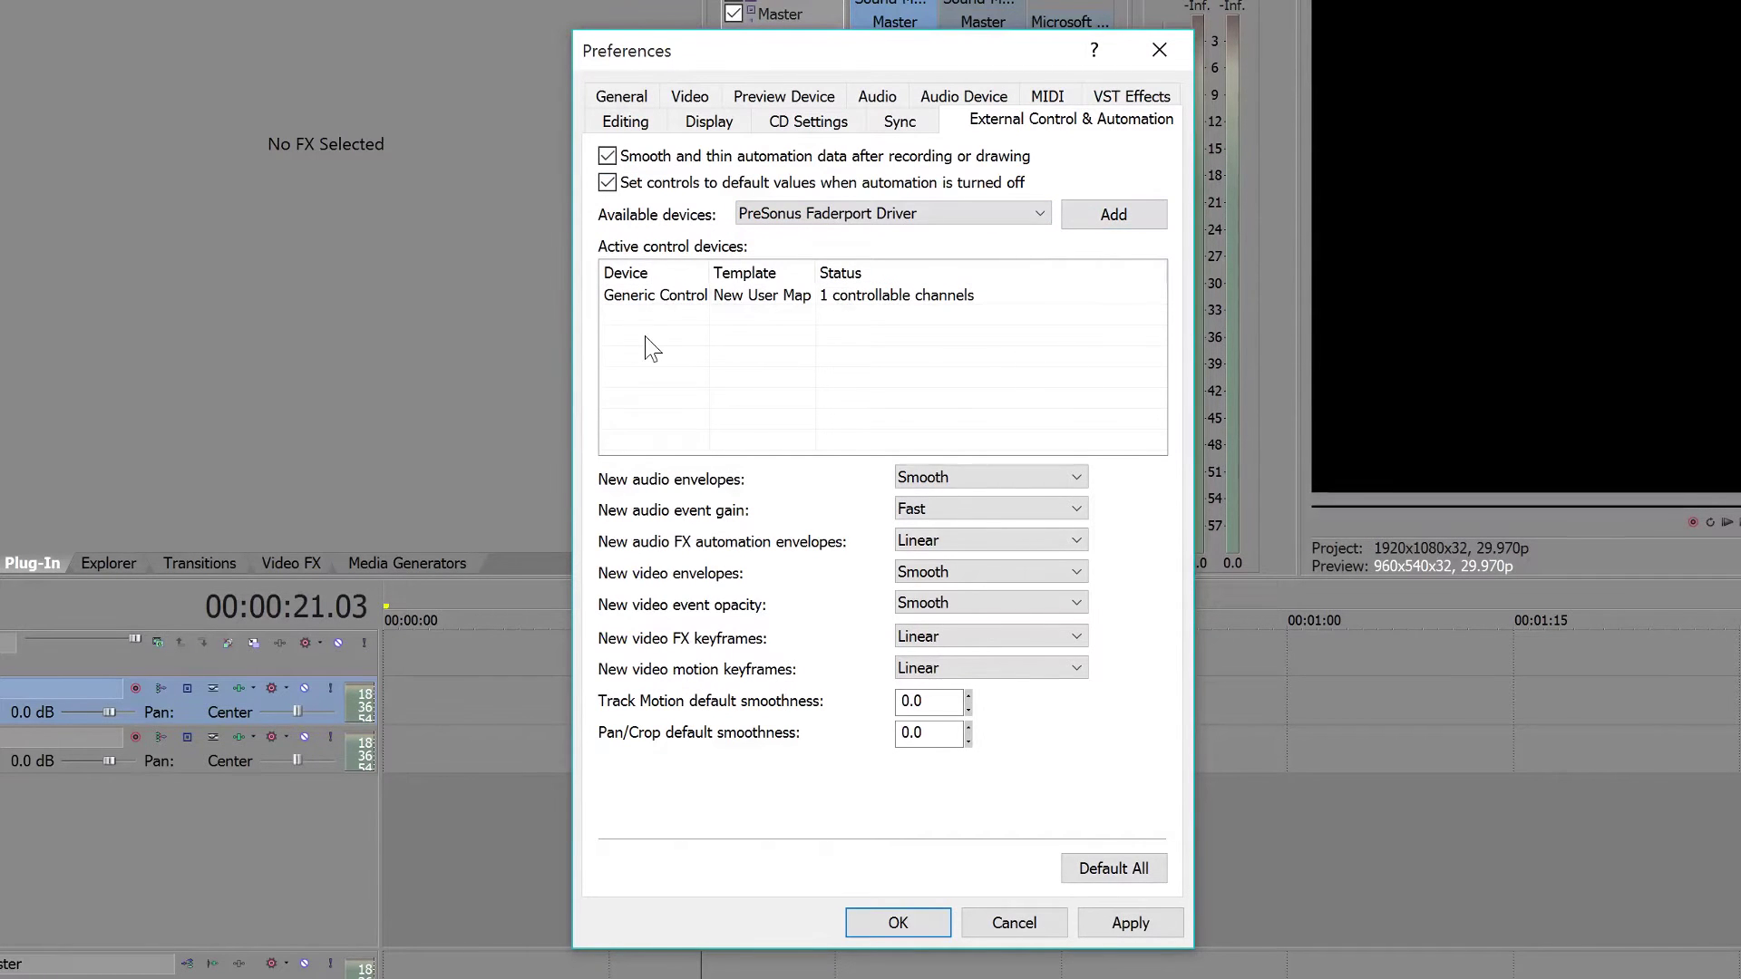
pyautogui.click(661, 297)
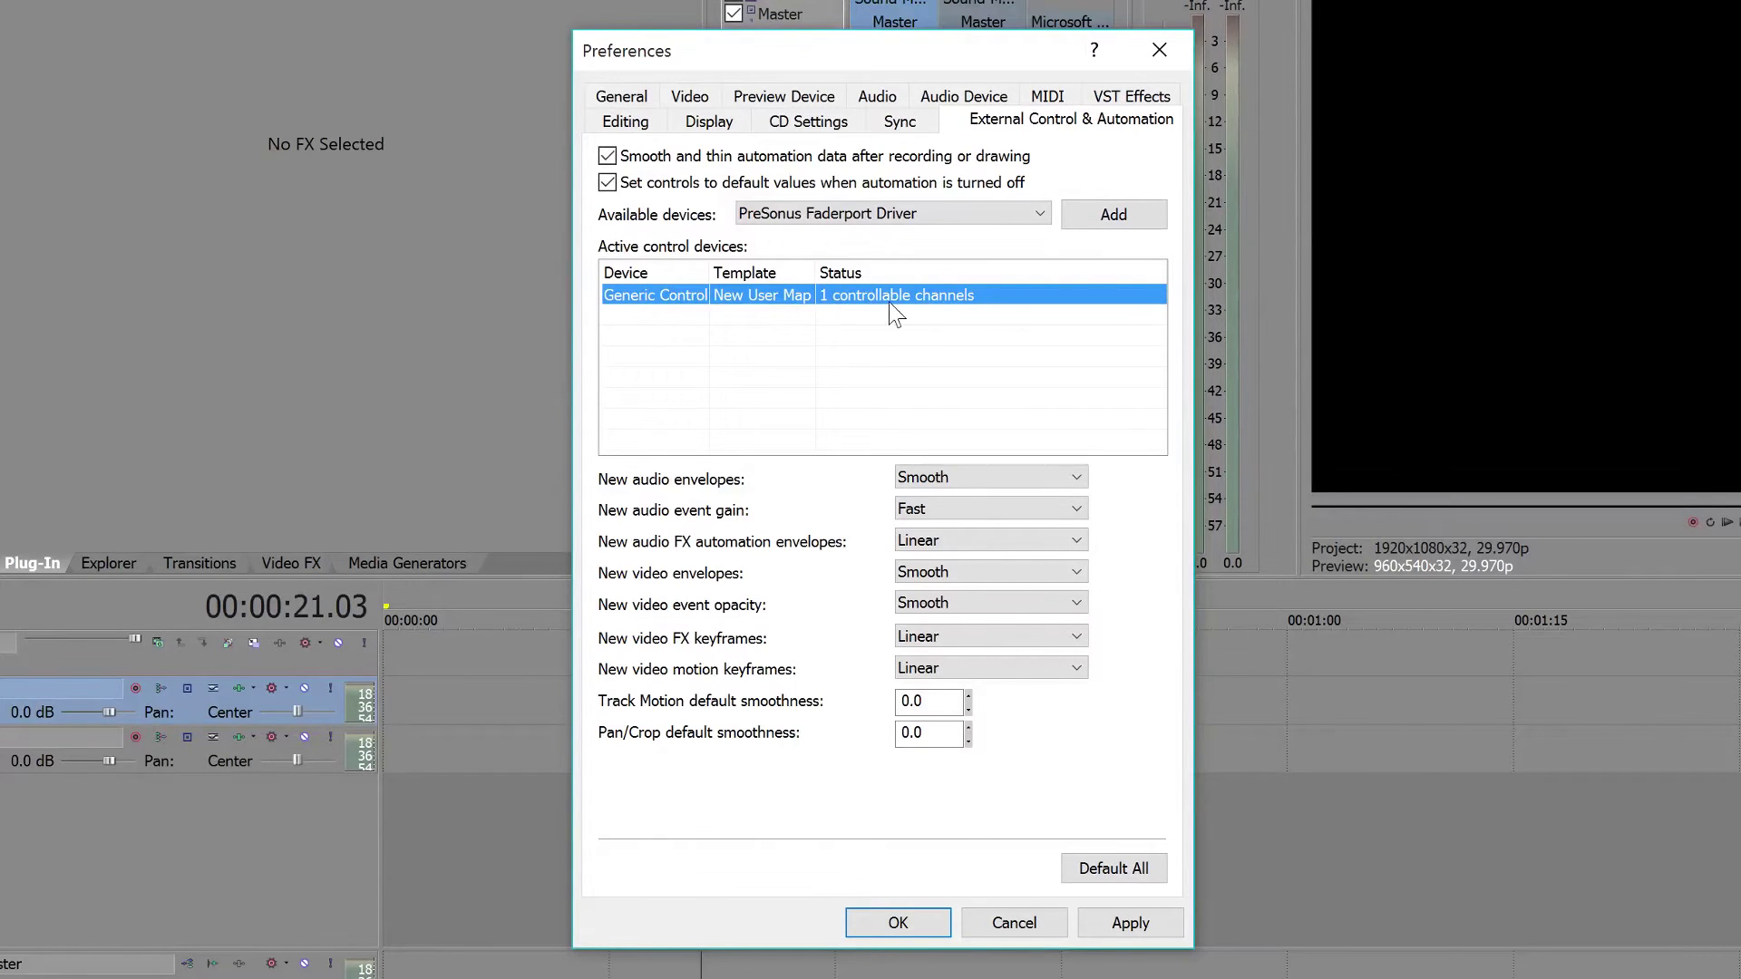
# Step: Open the Generic Control configuration and browse channel commands like Channel Up/Down, Bank and Master Fader
pyautogui.rightClick(846, 297)
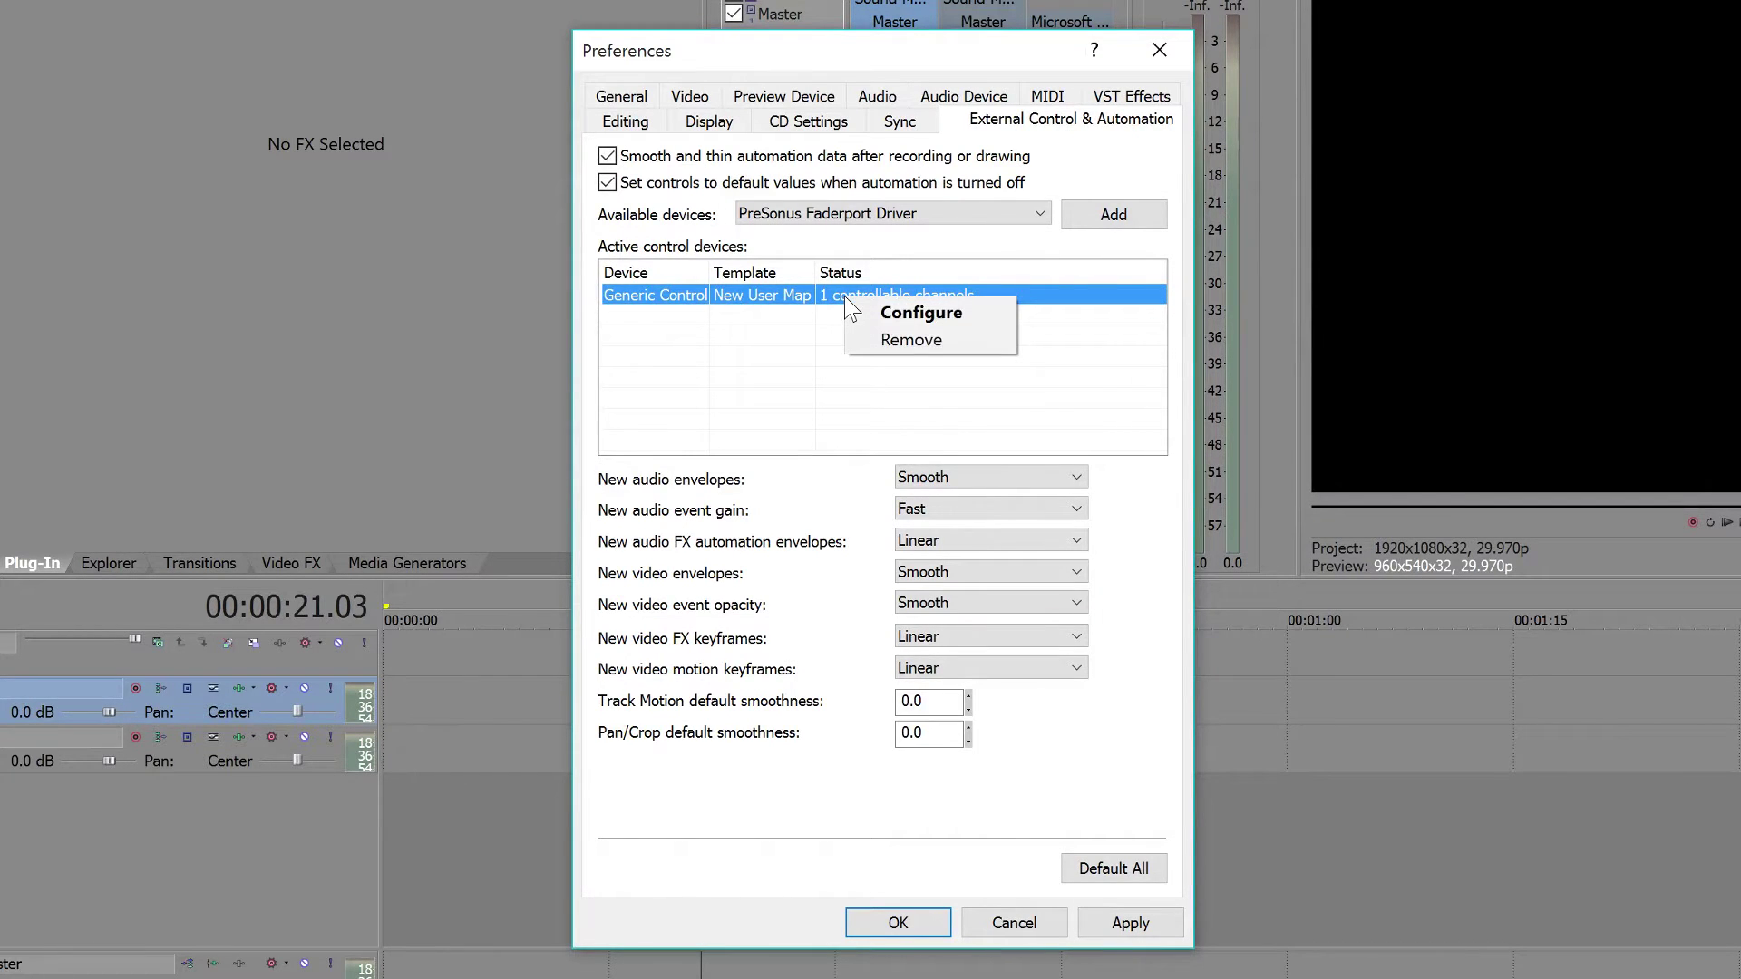
pyautogui.click(904, 317)
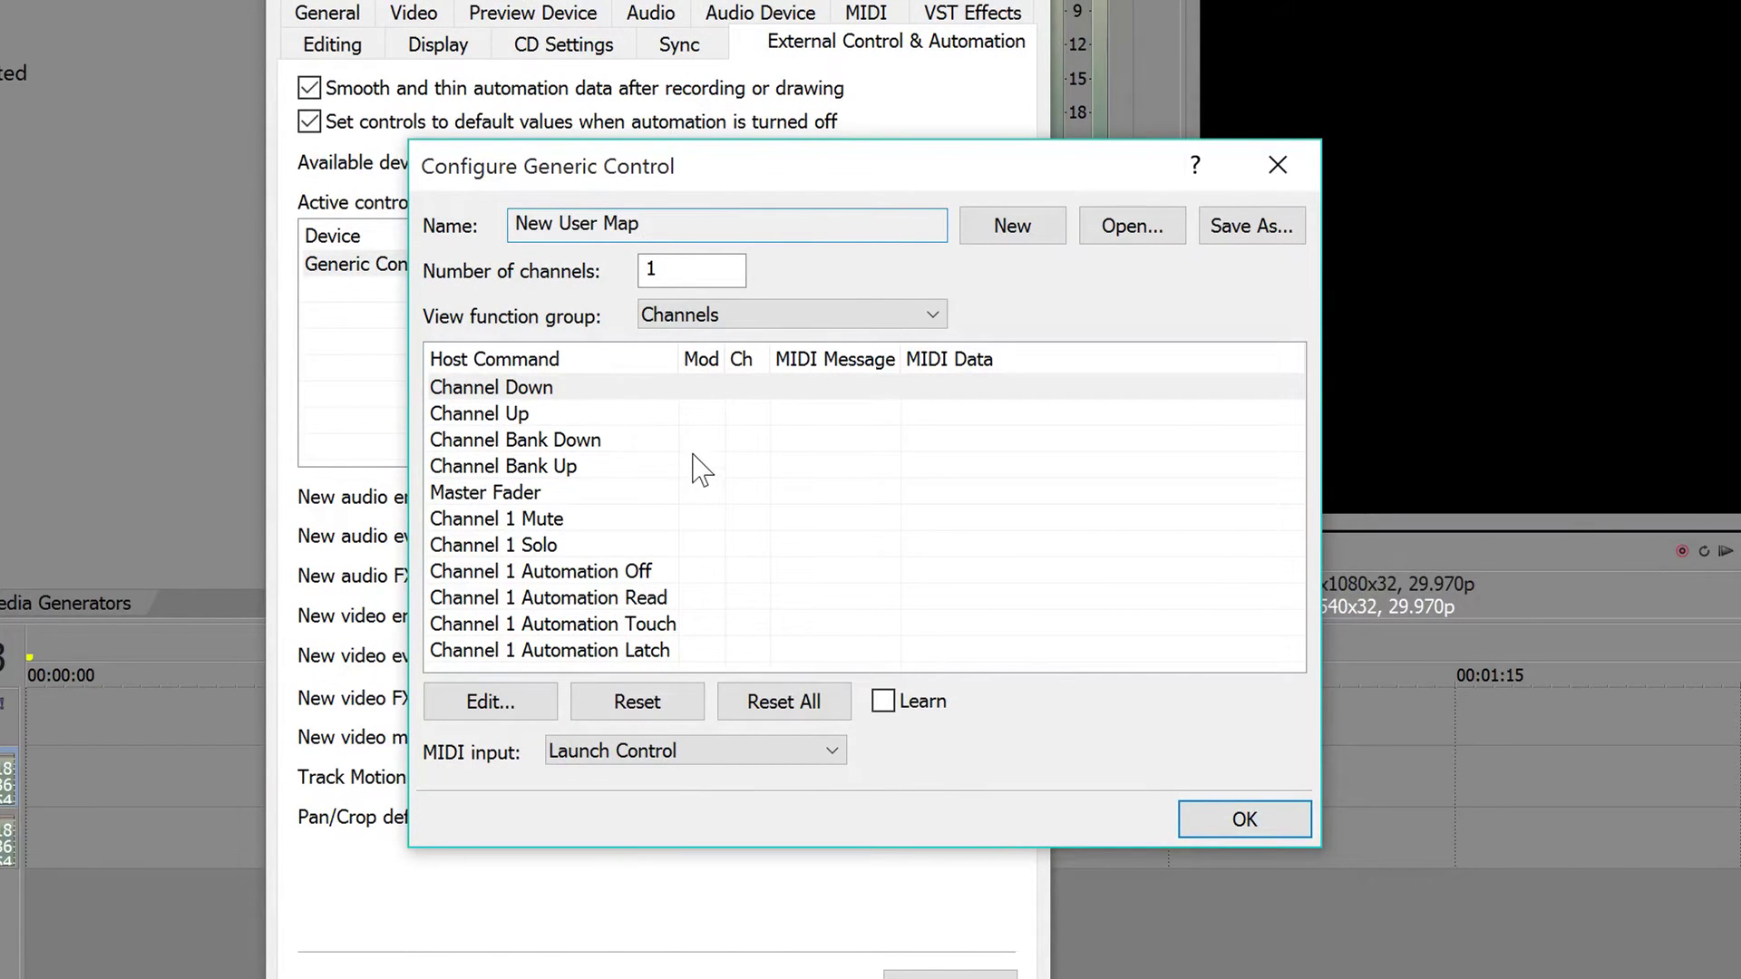
pyautogui.moveTo(605, 626); pyautogui.dragTo(524, 387)
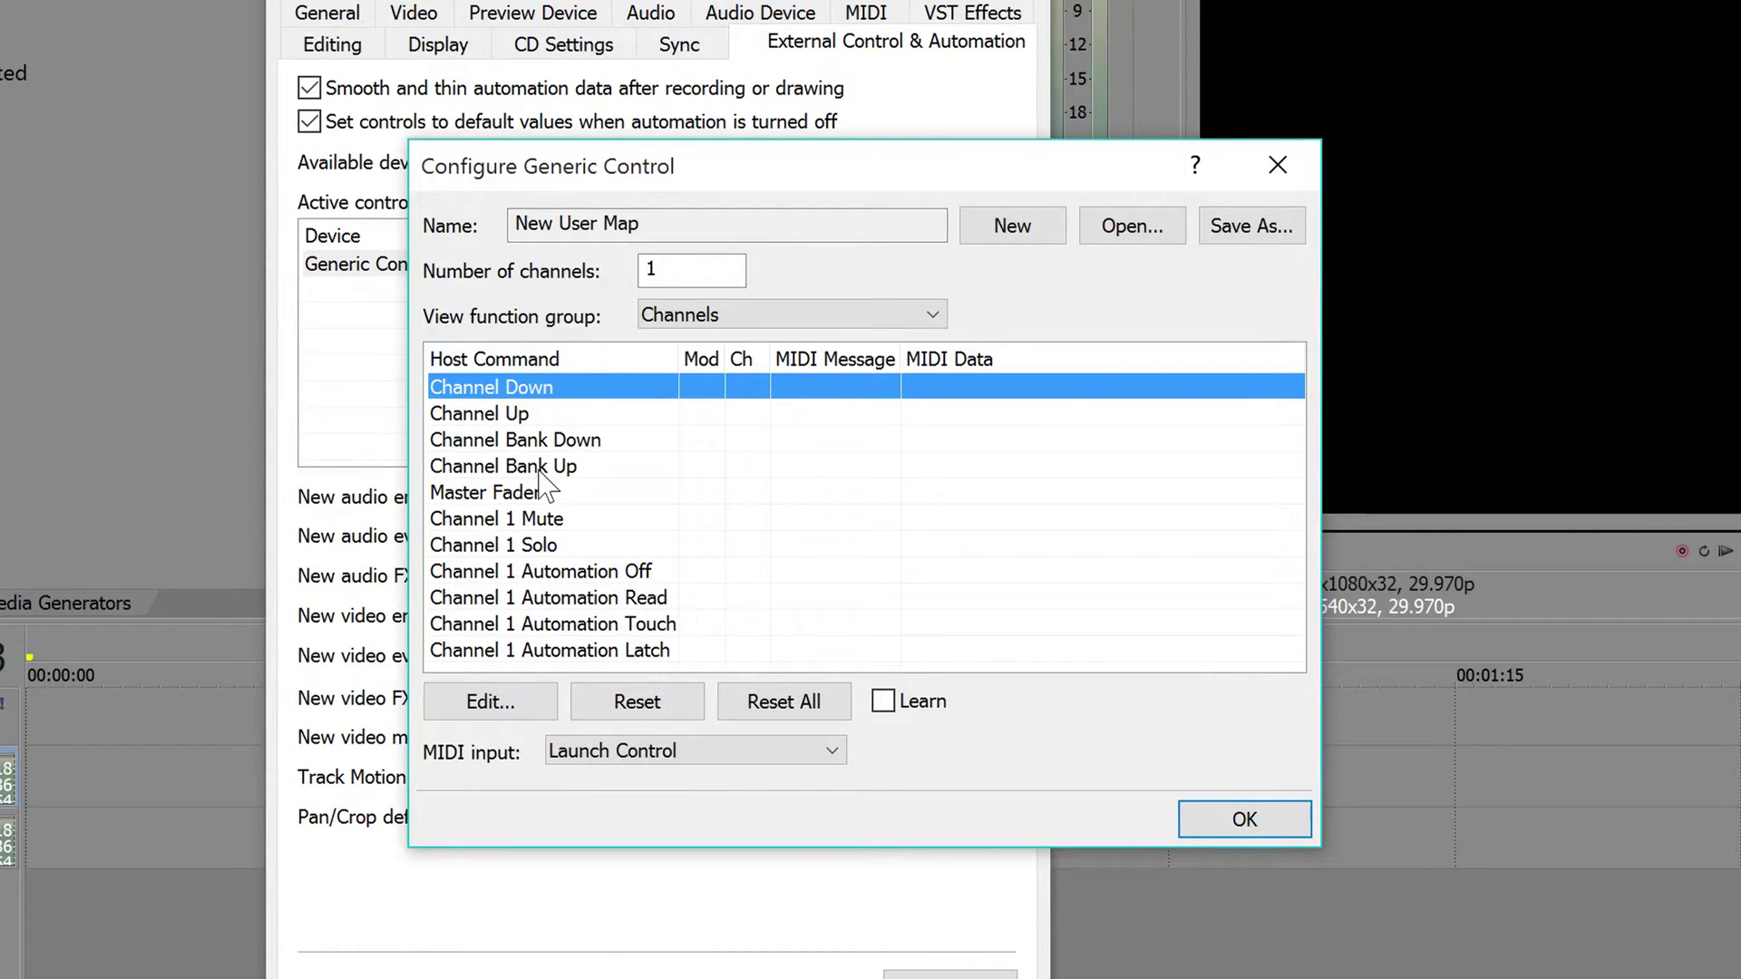
pyautogui.click(524, 414)
pyautogui.click(524, 395)
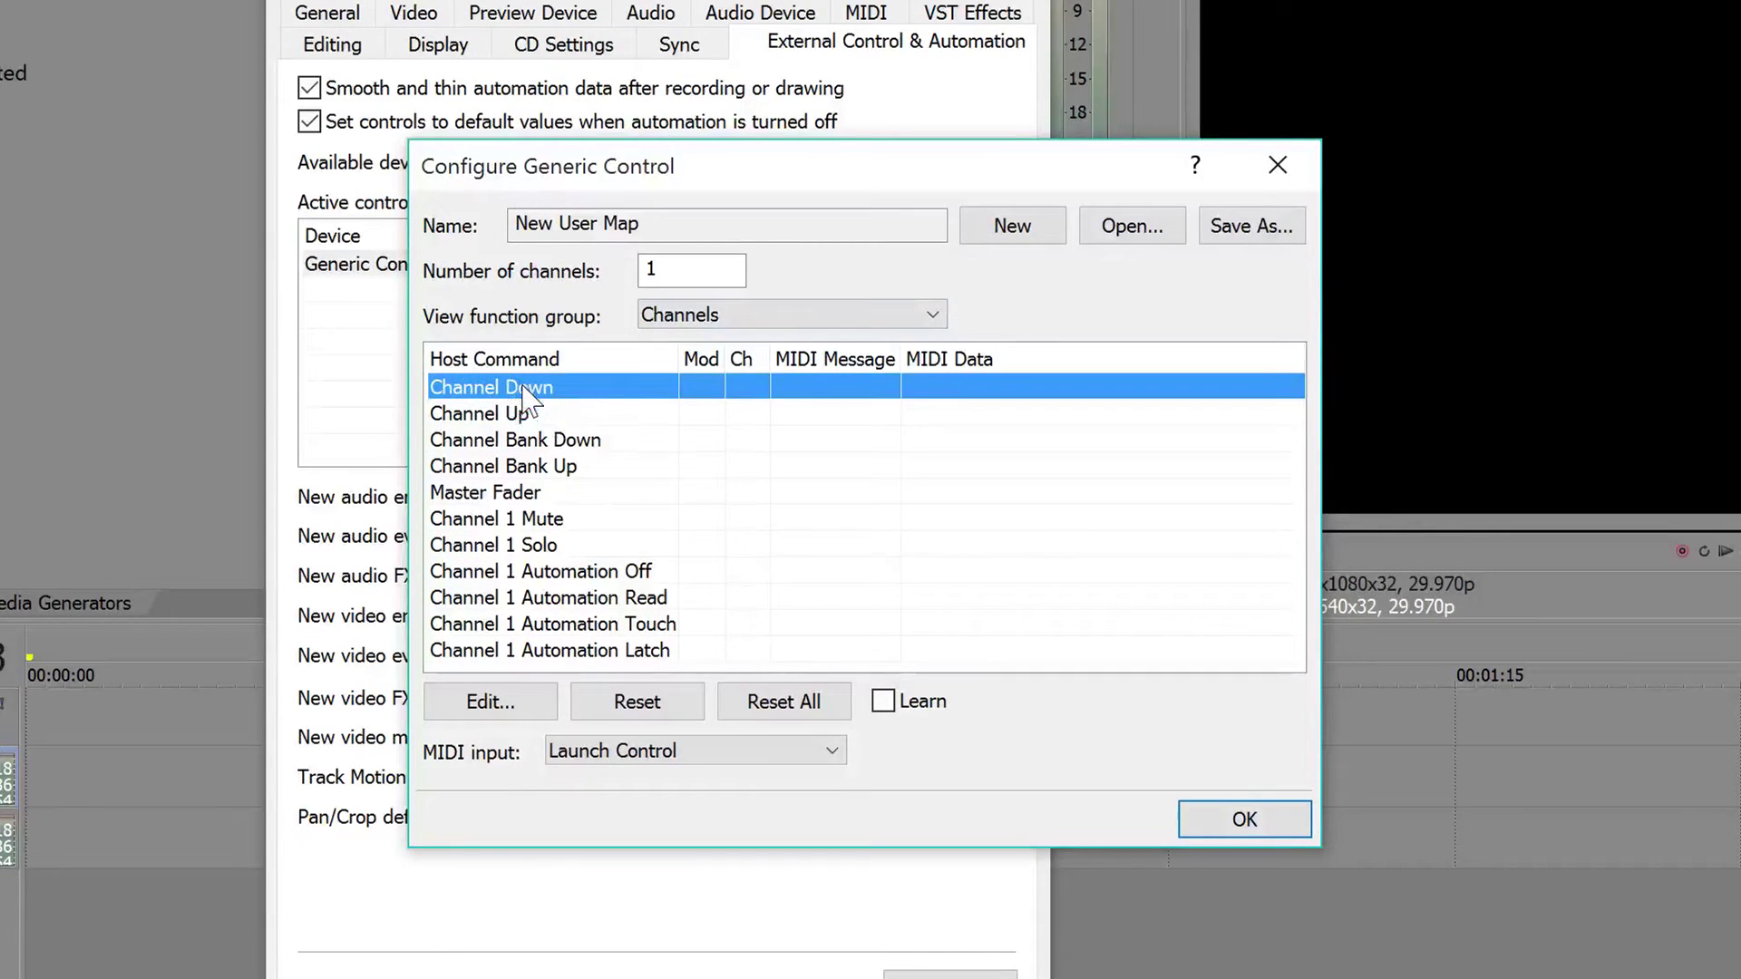
pyautogui.click(524, 415)
pyautogui.click(535, 443)
pyautogui.click(530, 468)
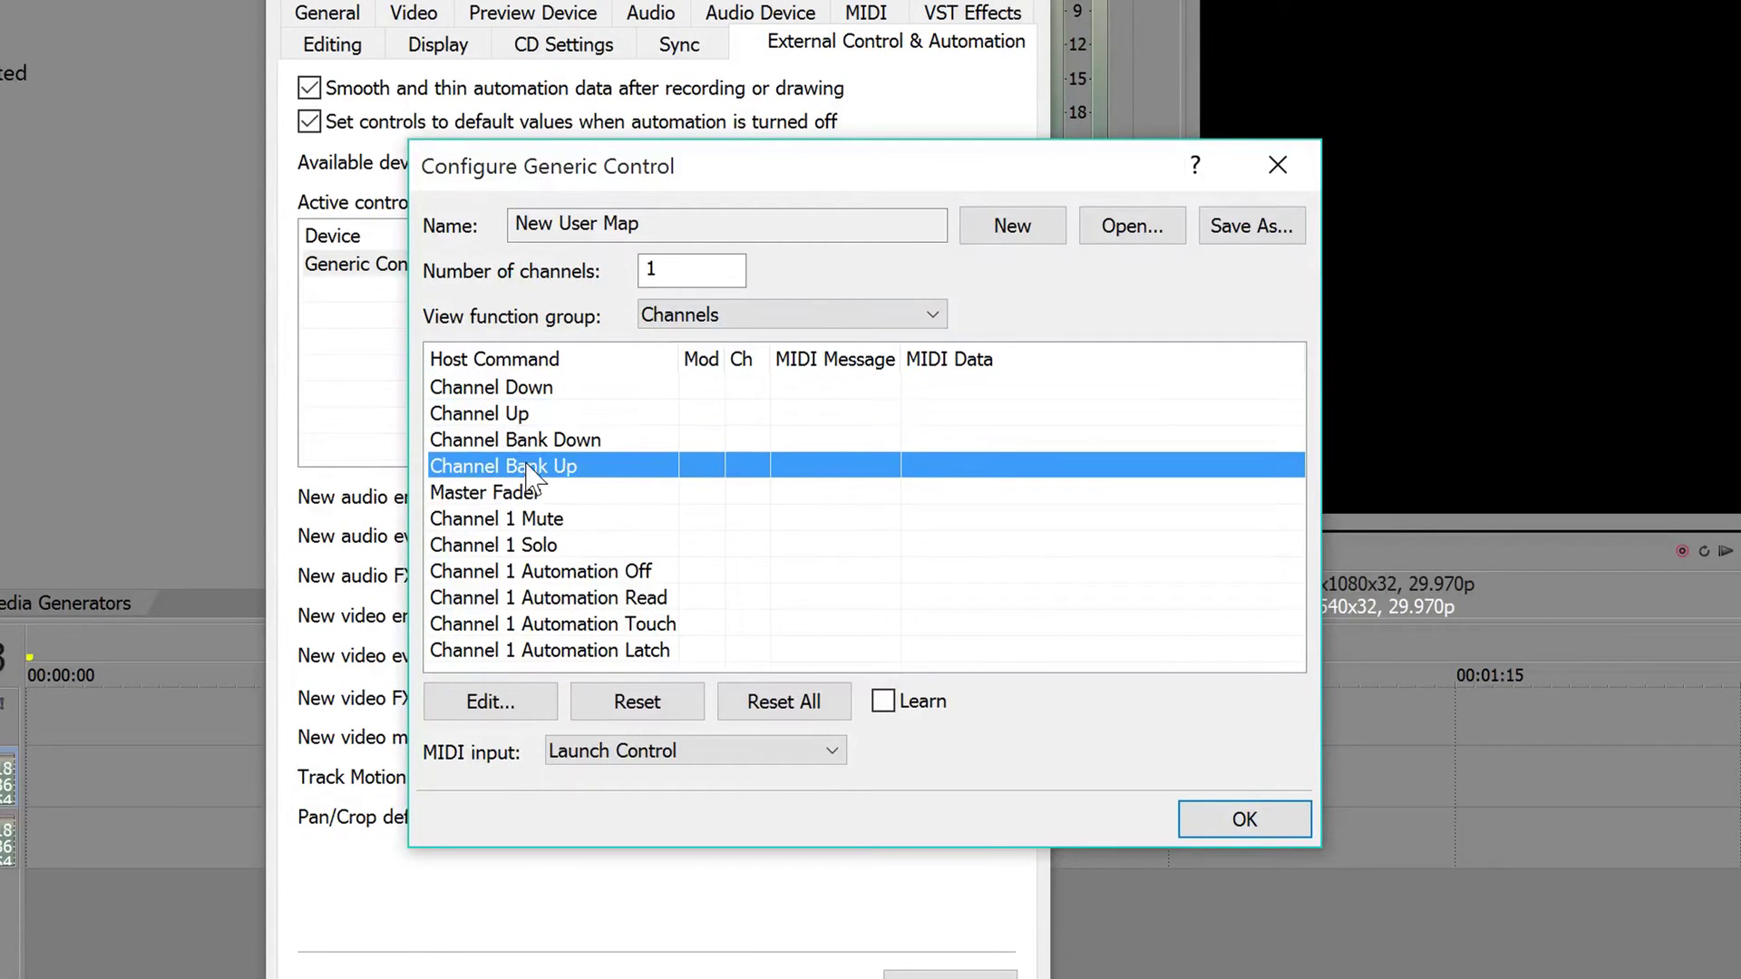
pyautogui.click(548, 497)
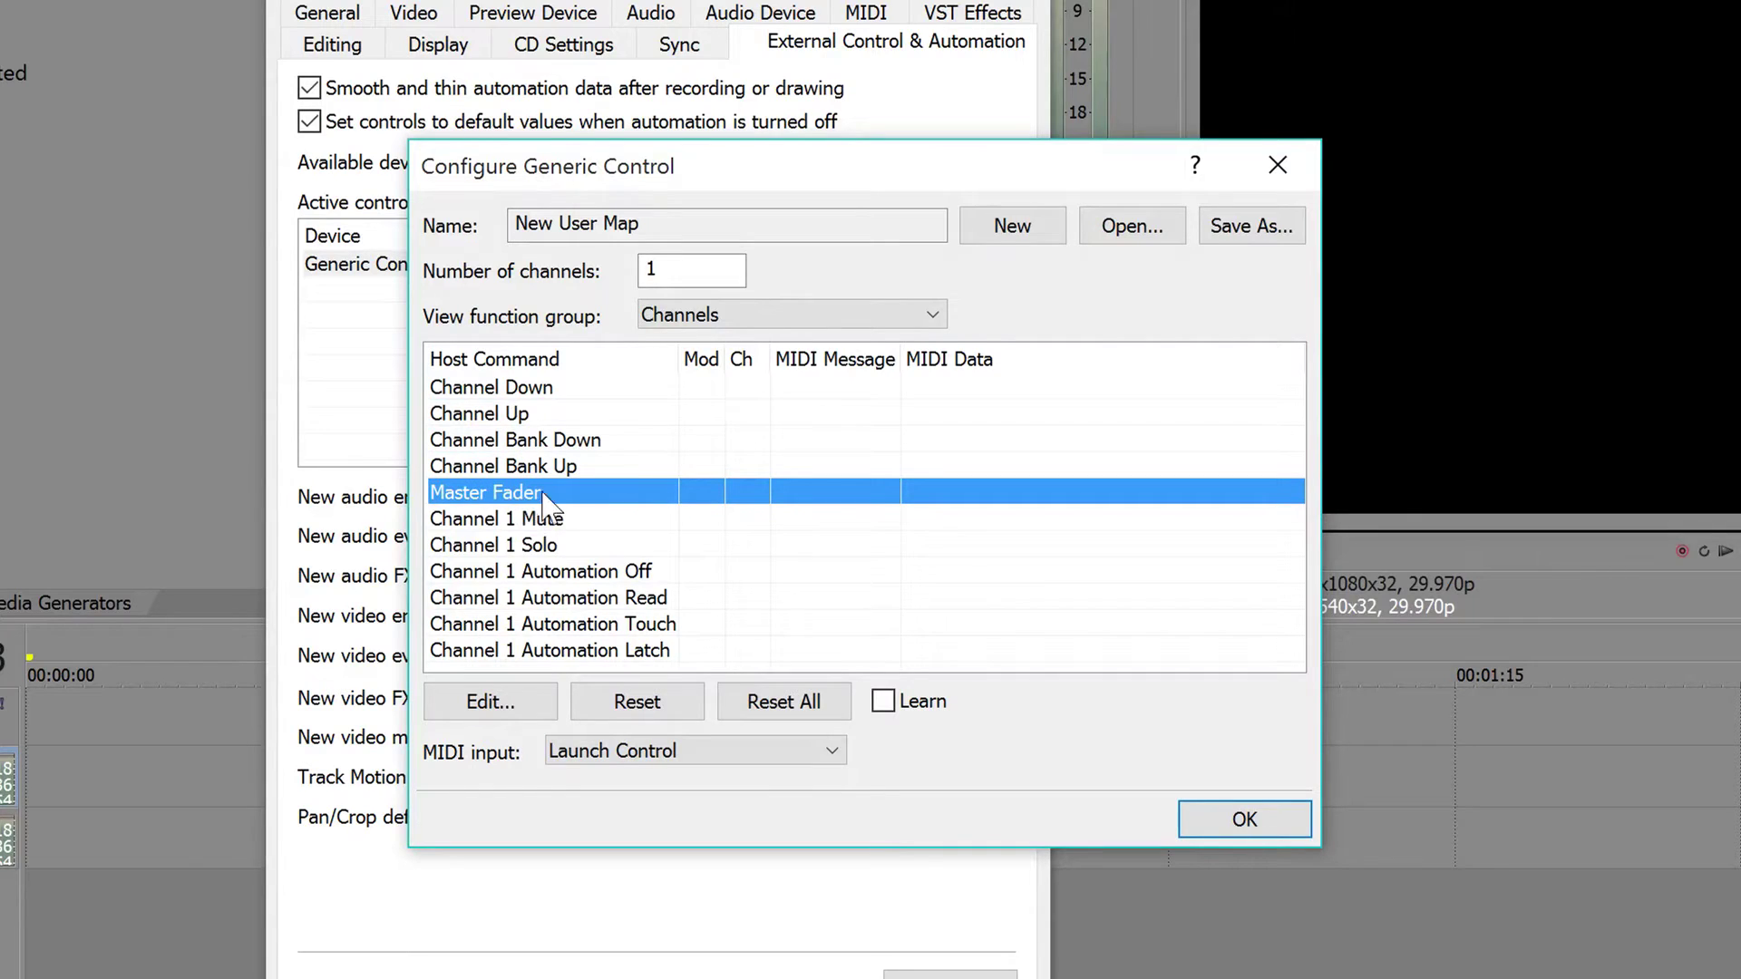
pyautogui.click(524, 545)
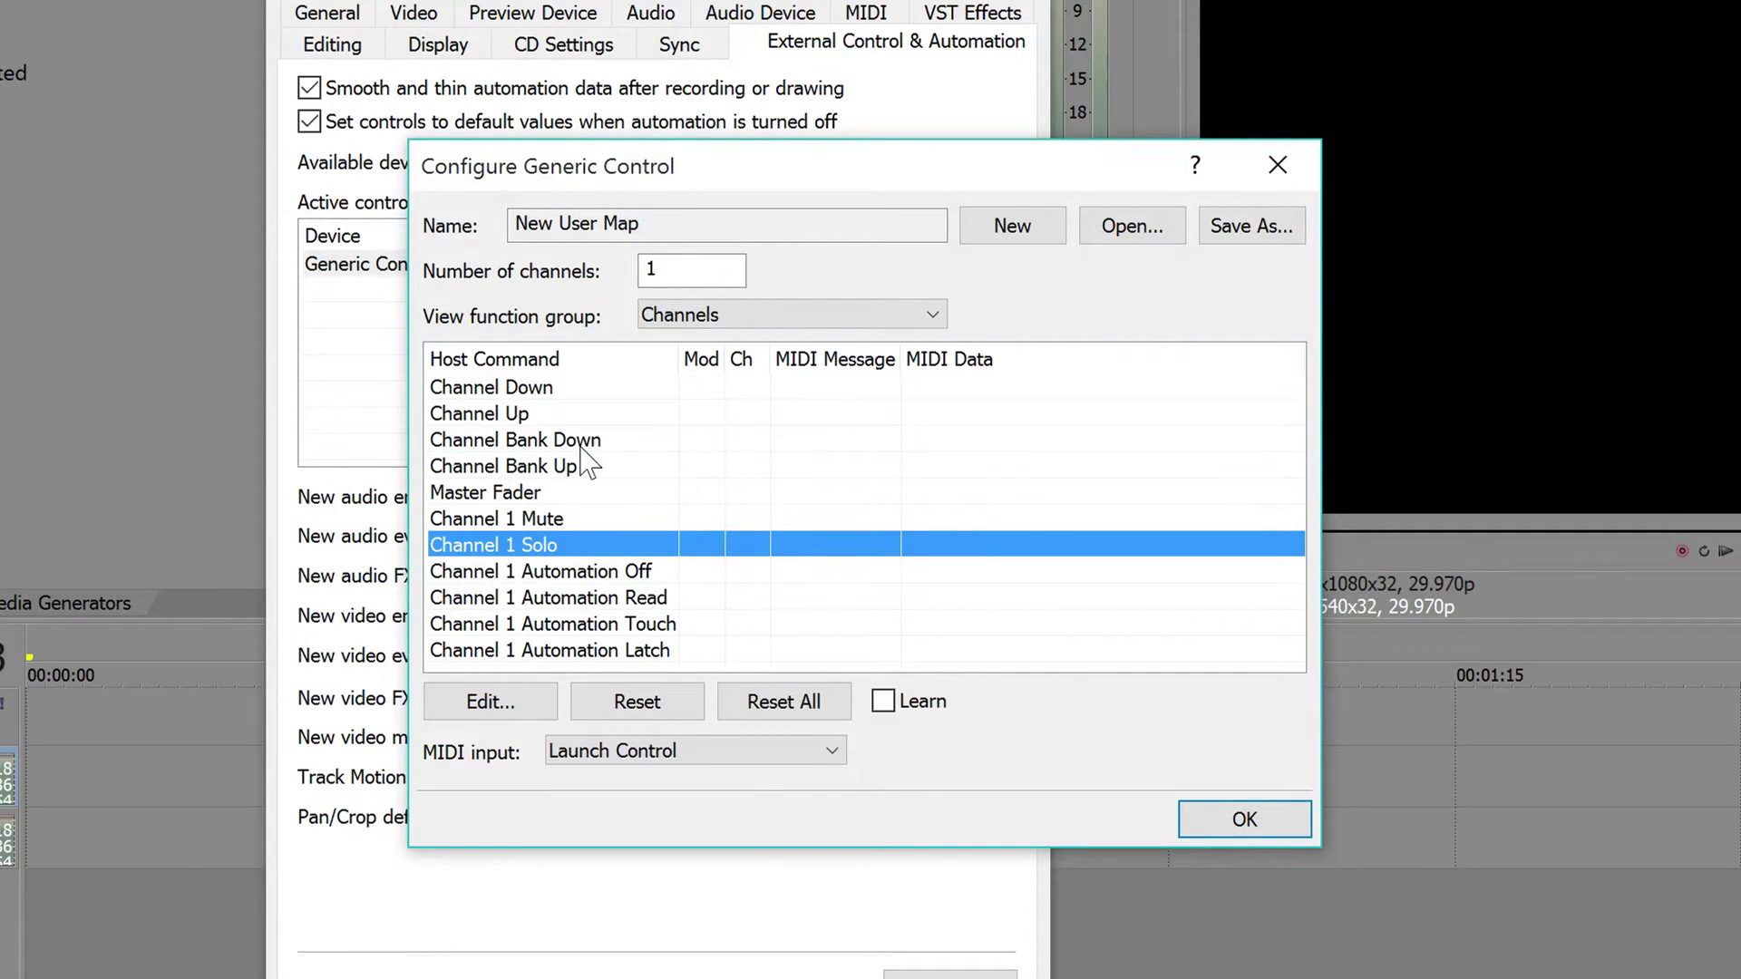
# Step: Switch the function group to Audio Channels and review Channel 1 Fader, Pan, Center, Send and Arm commands
pyautogui.click(733, 319)
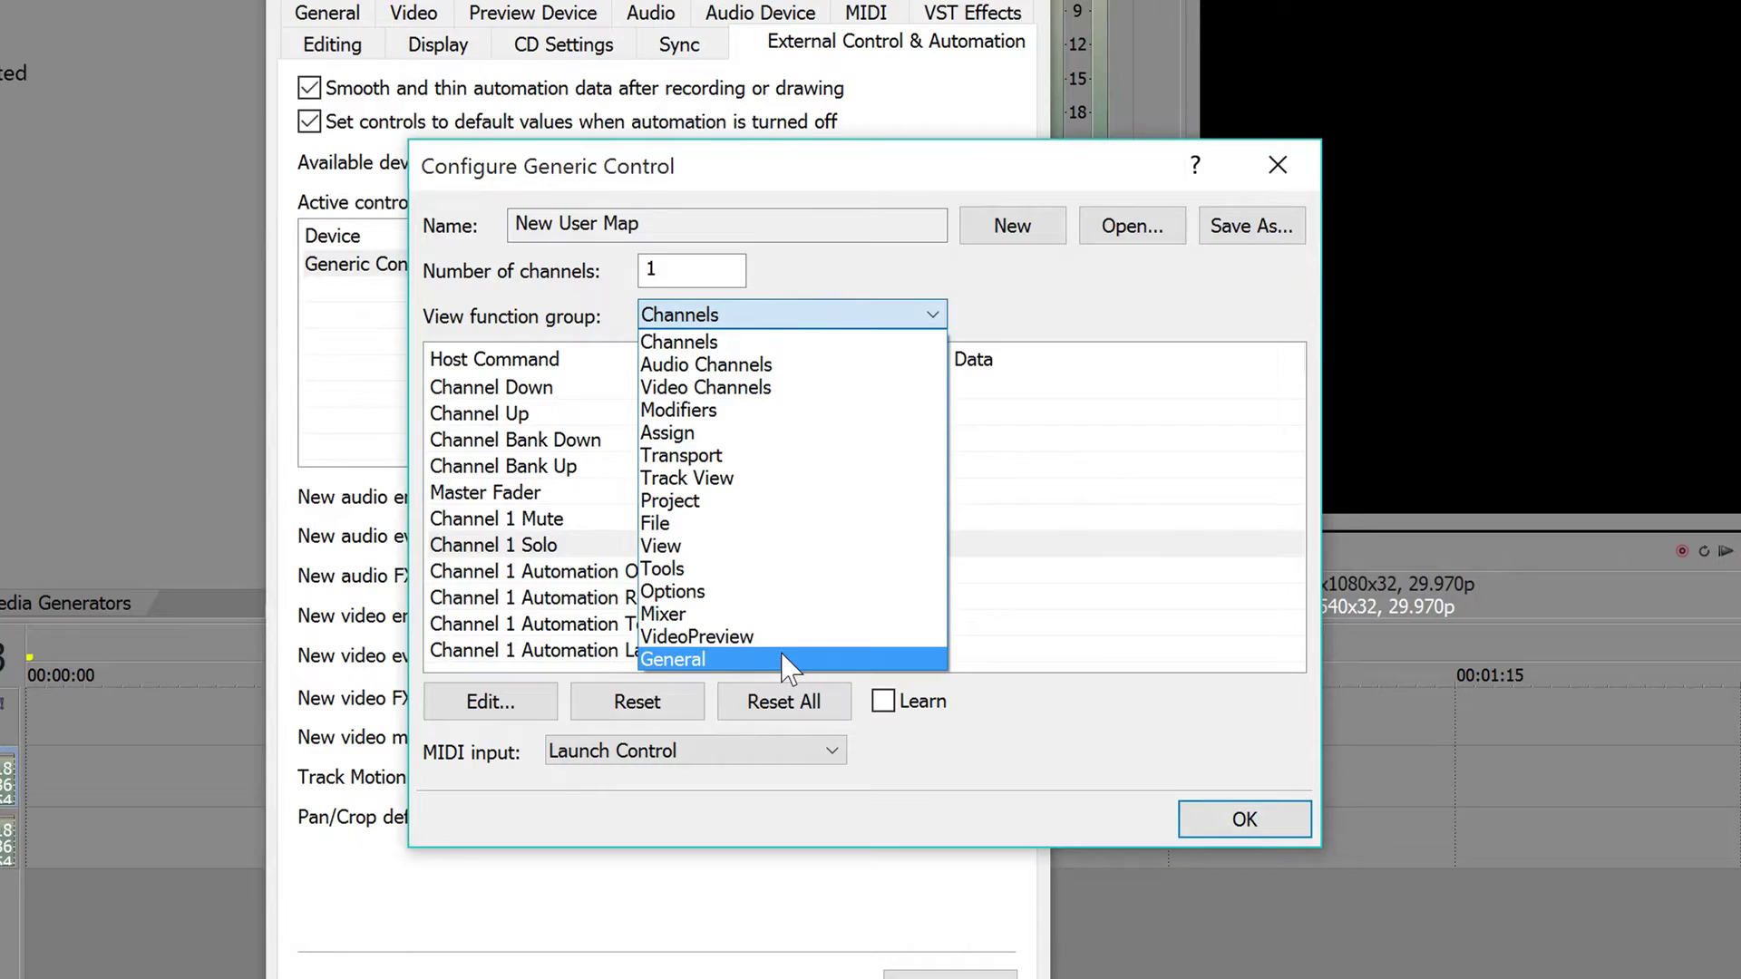
pyautogui.click(1002, 273)
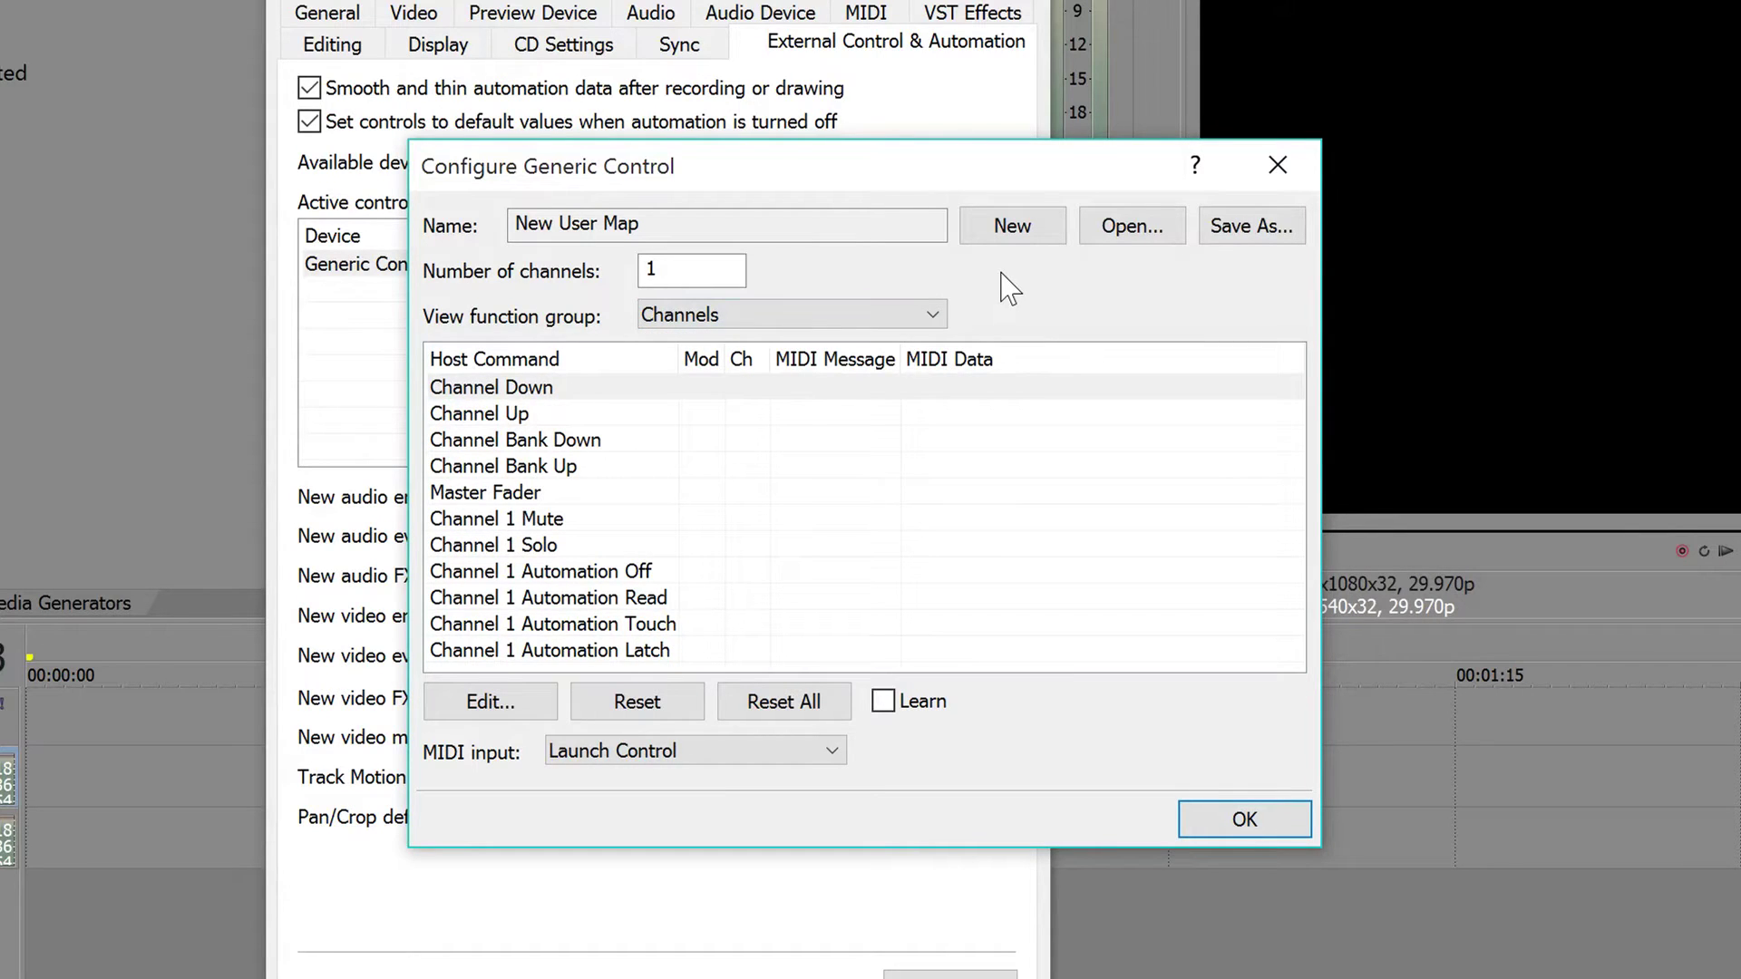
pyautogui.click(897, 312)
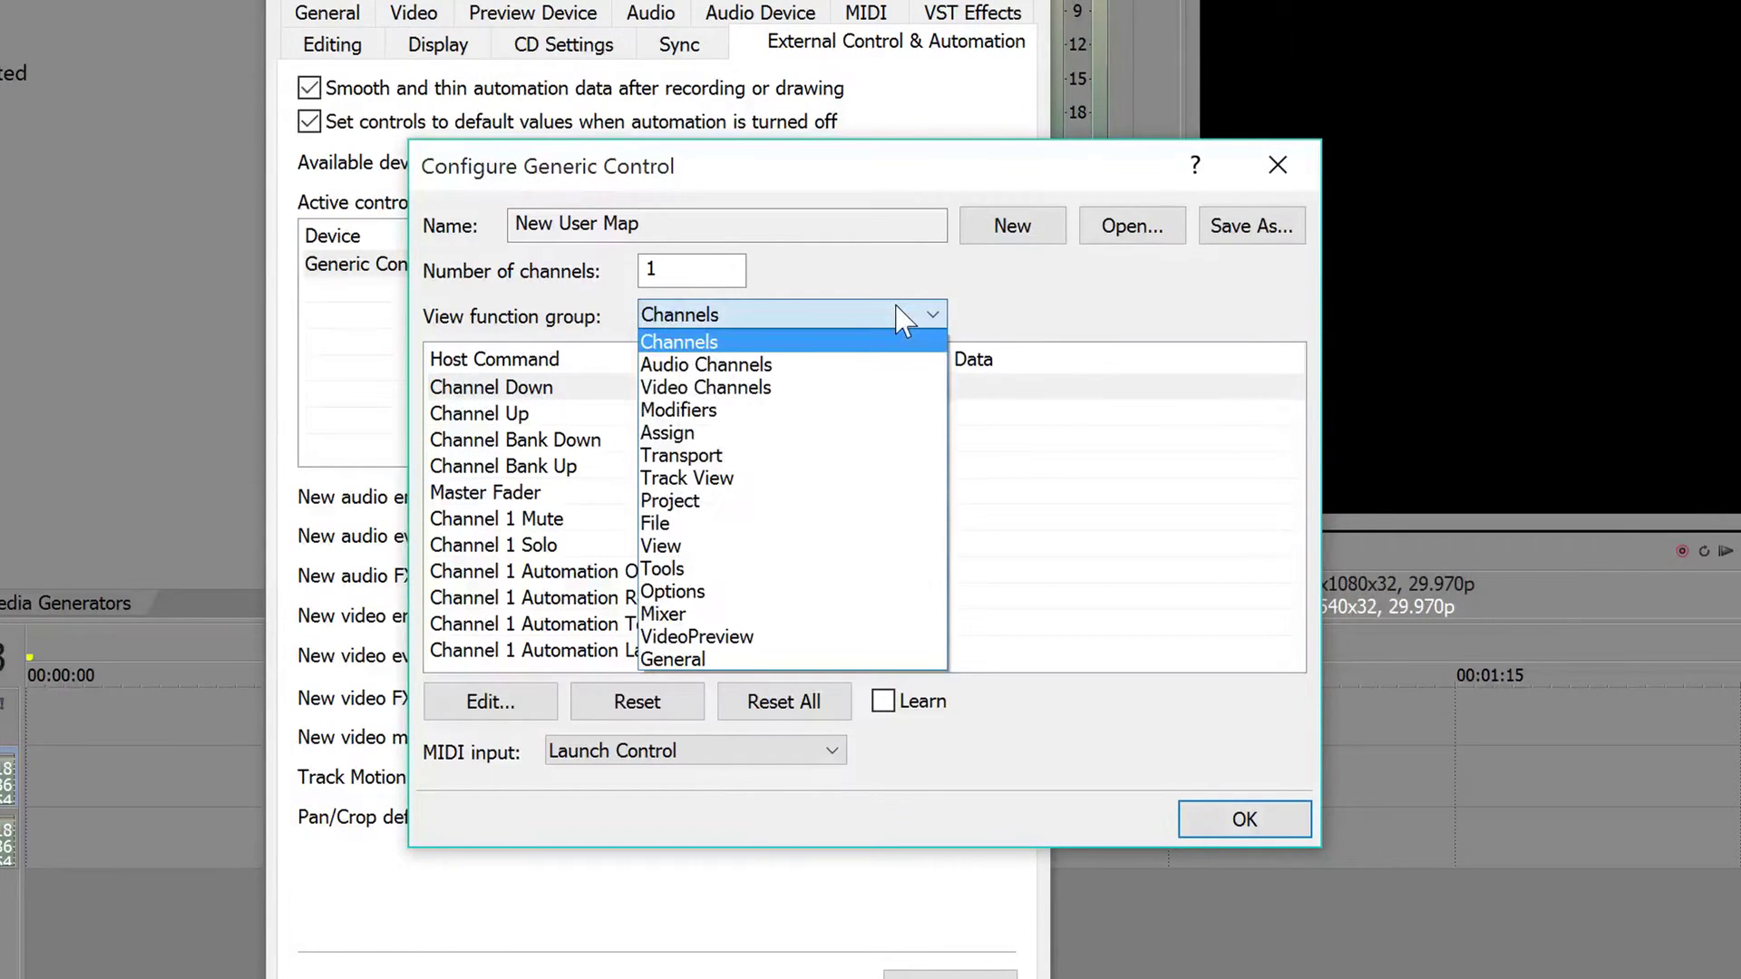
pyautogui.click(771, 366)
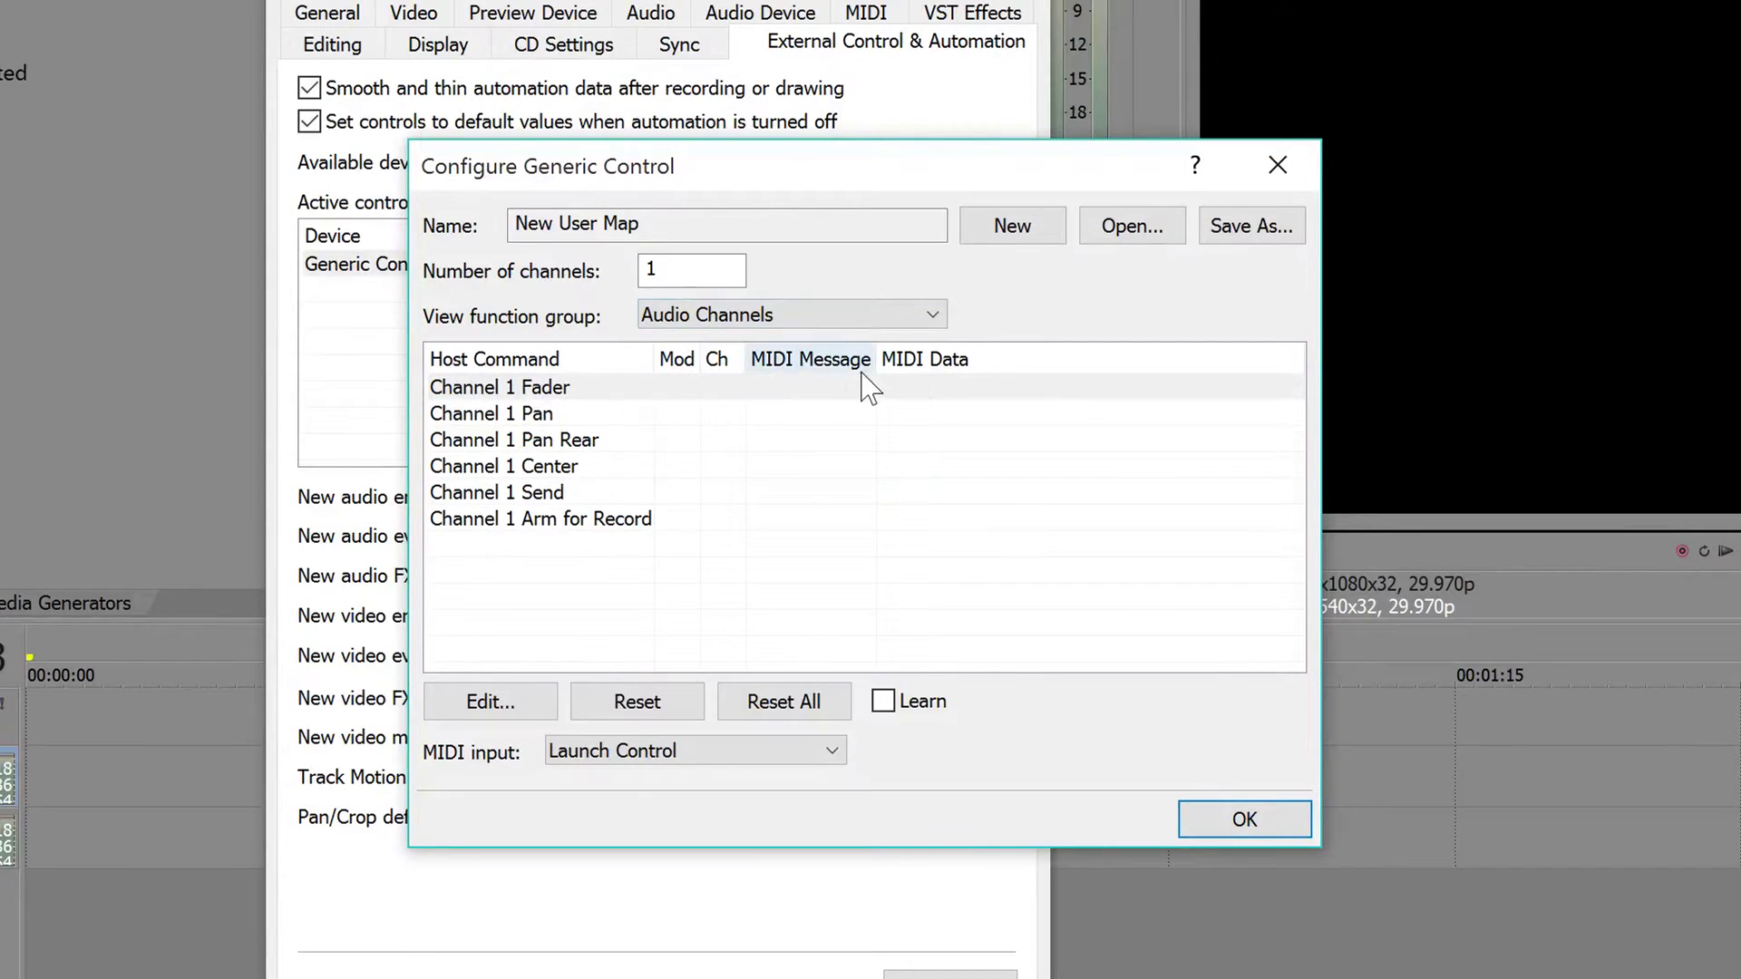
pyautogui.click(535, 392)
pyautogui.click(568, 416)
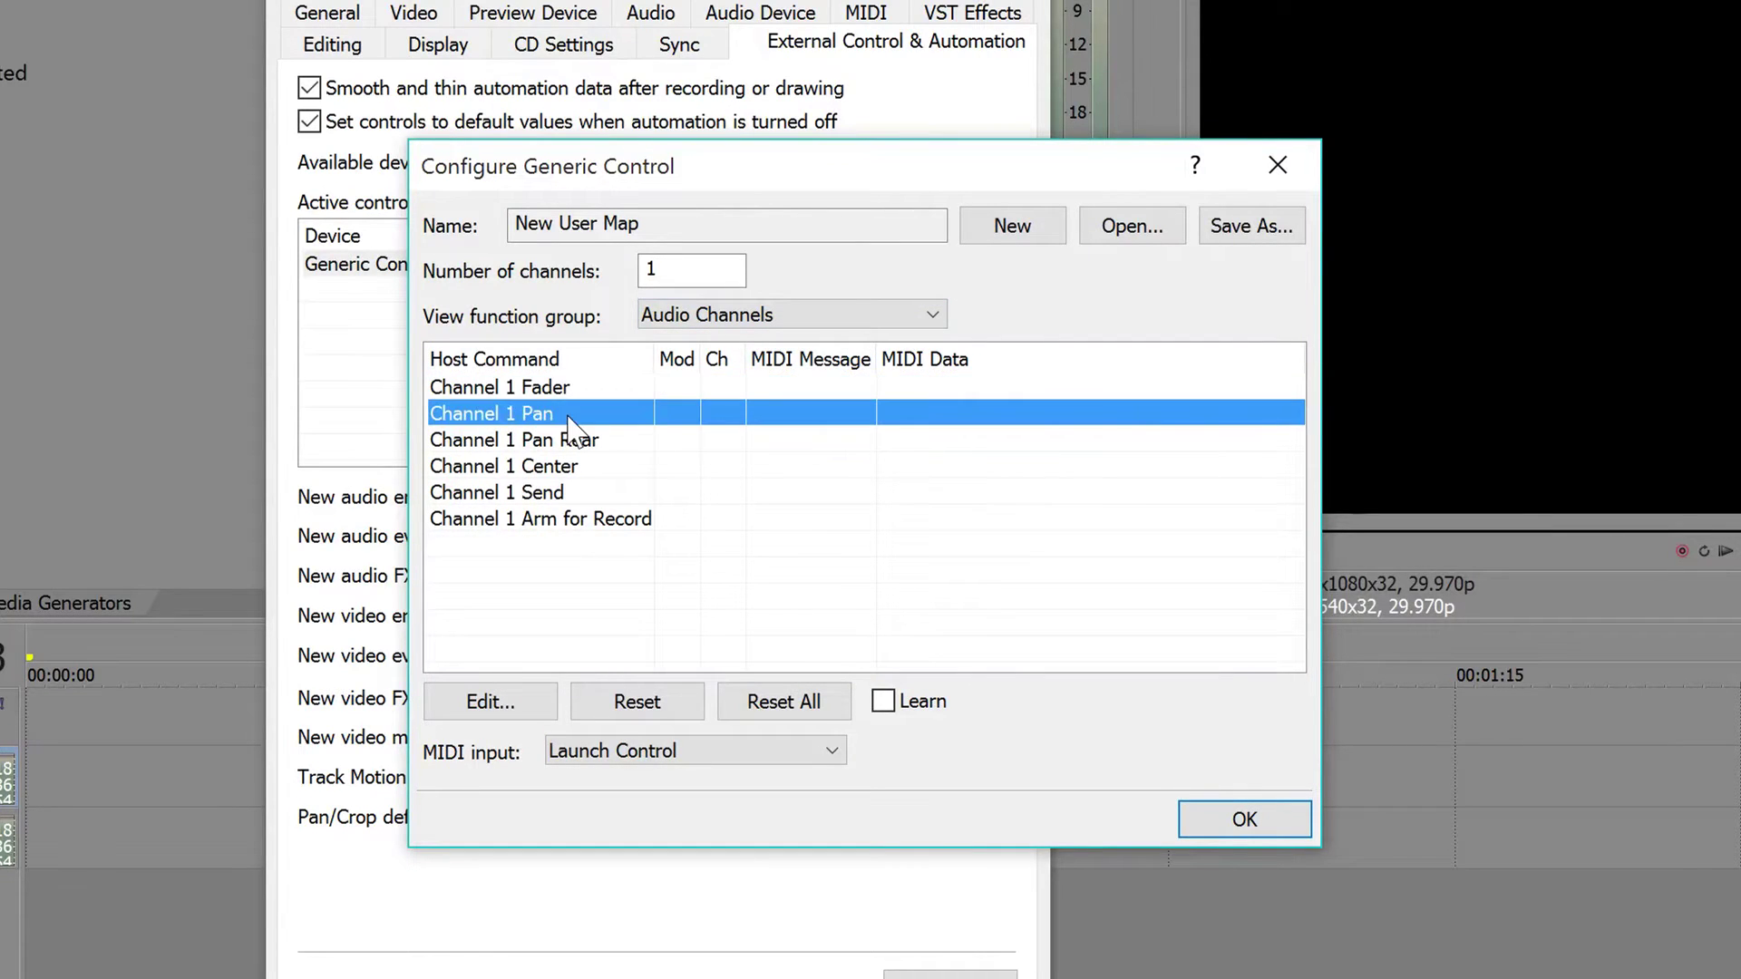
pyautogui.click(566, 389)
pyautogui.click(566, 415)
pyautogui.click(580, 441)
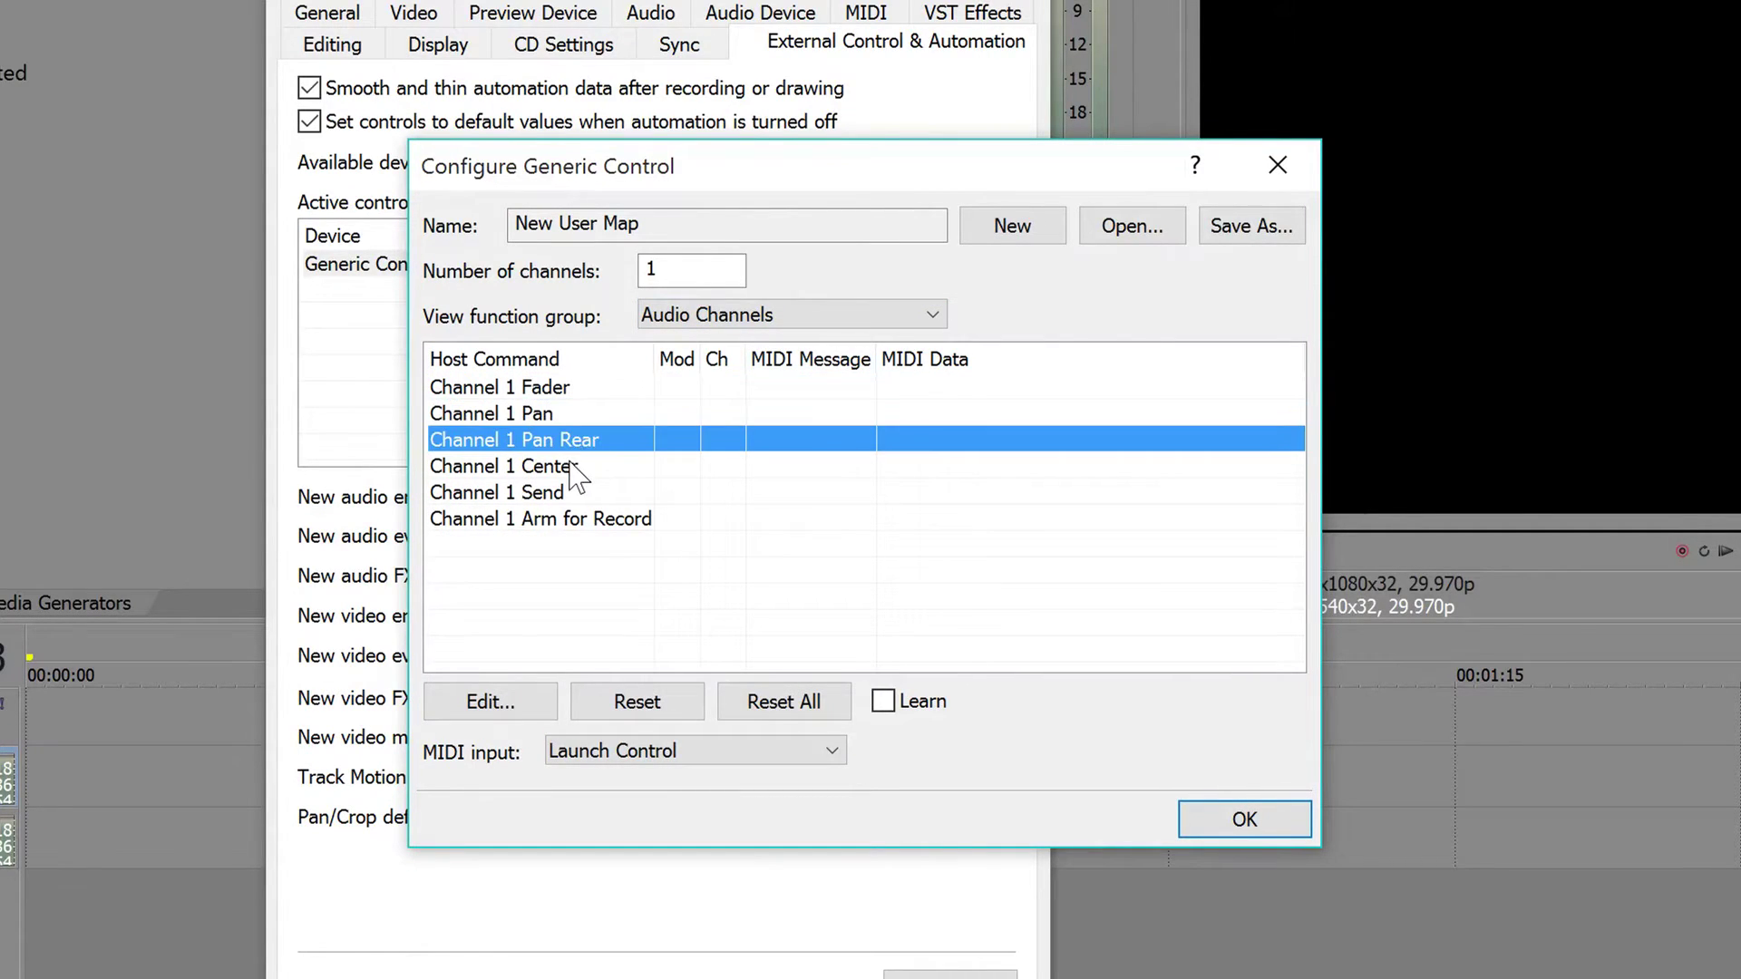
pyautogui.click(573, 468)
pyautogui.click(571, 494)
pyautogui.click(571, 518)
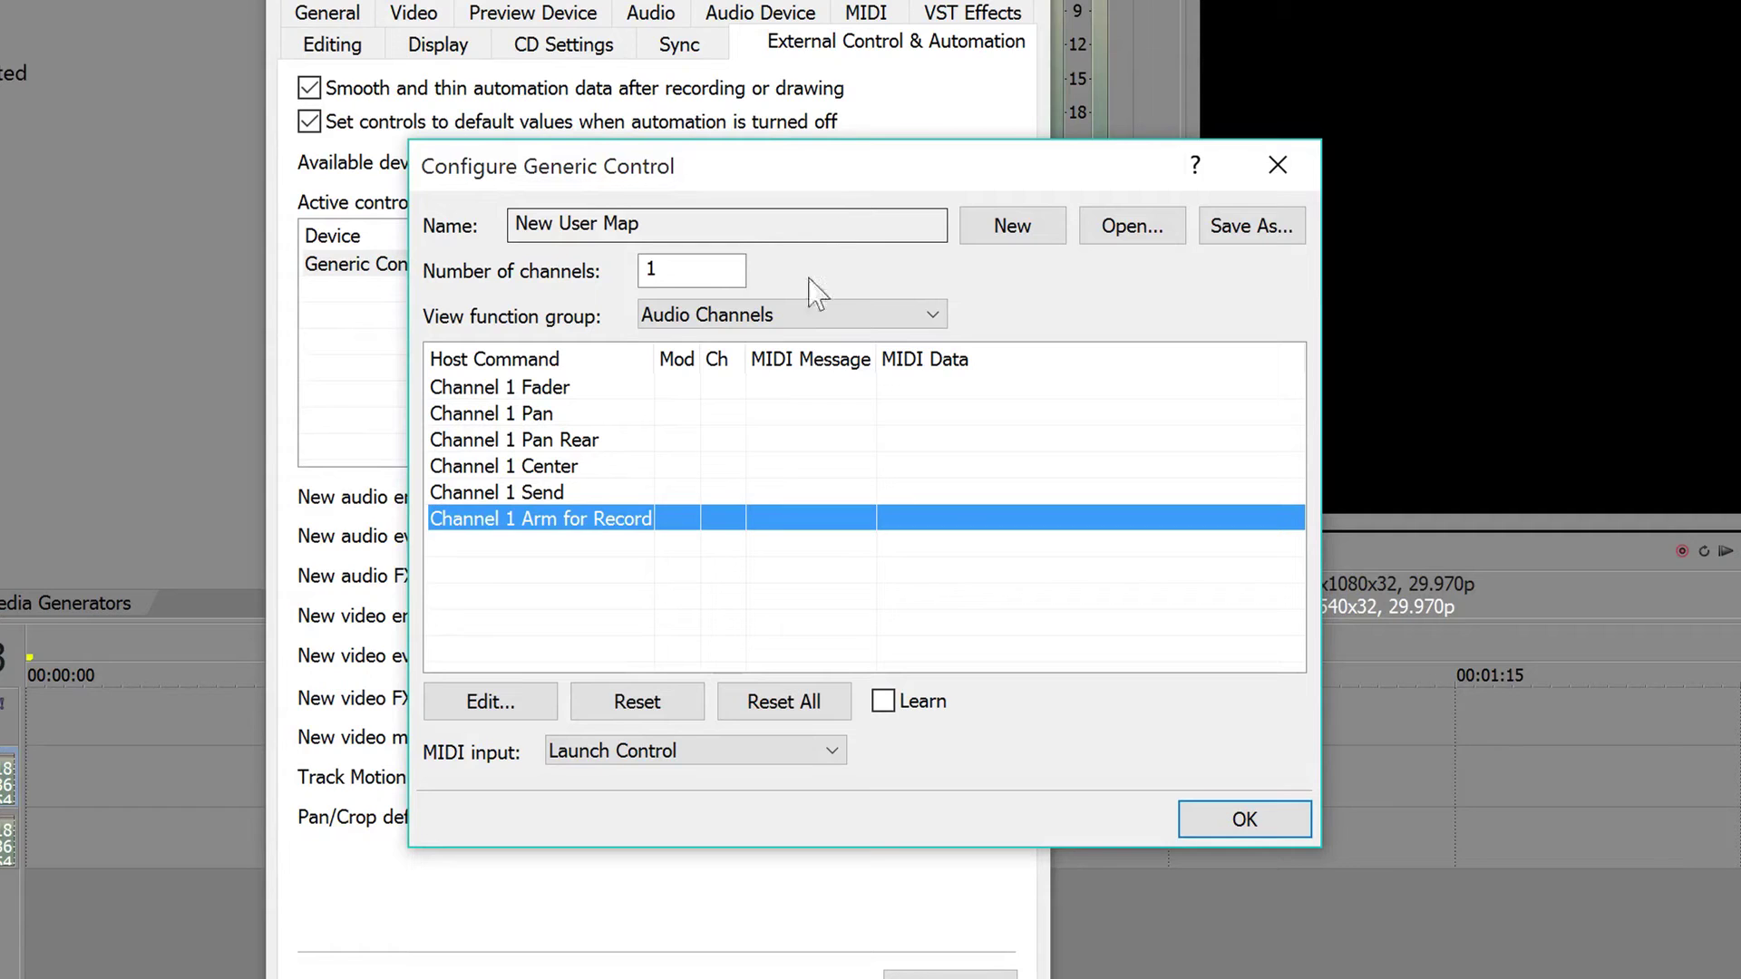
# Step: Set the number of channels to 8 and scroll through the expanded host command list
pyautogui.click(722, 272)
pyautogui.write('8')
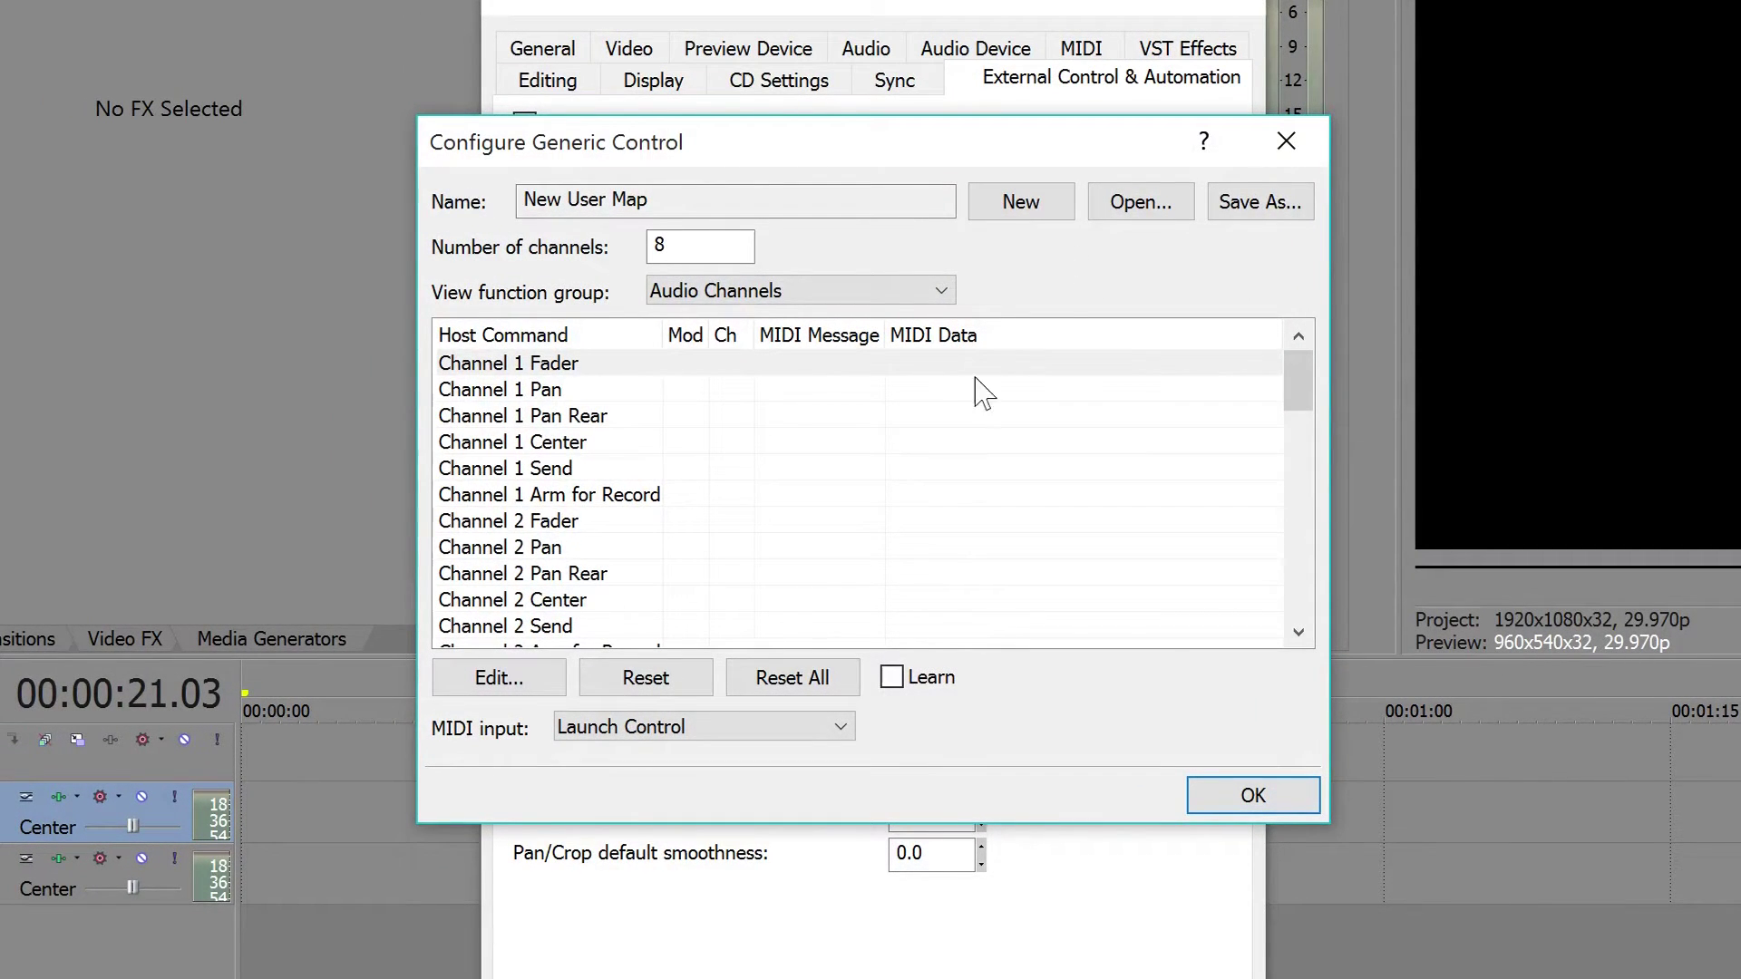
pyautogui.scroll(-2, 769, 441)
pyautogui.scroll(-10, 770, 444)
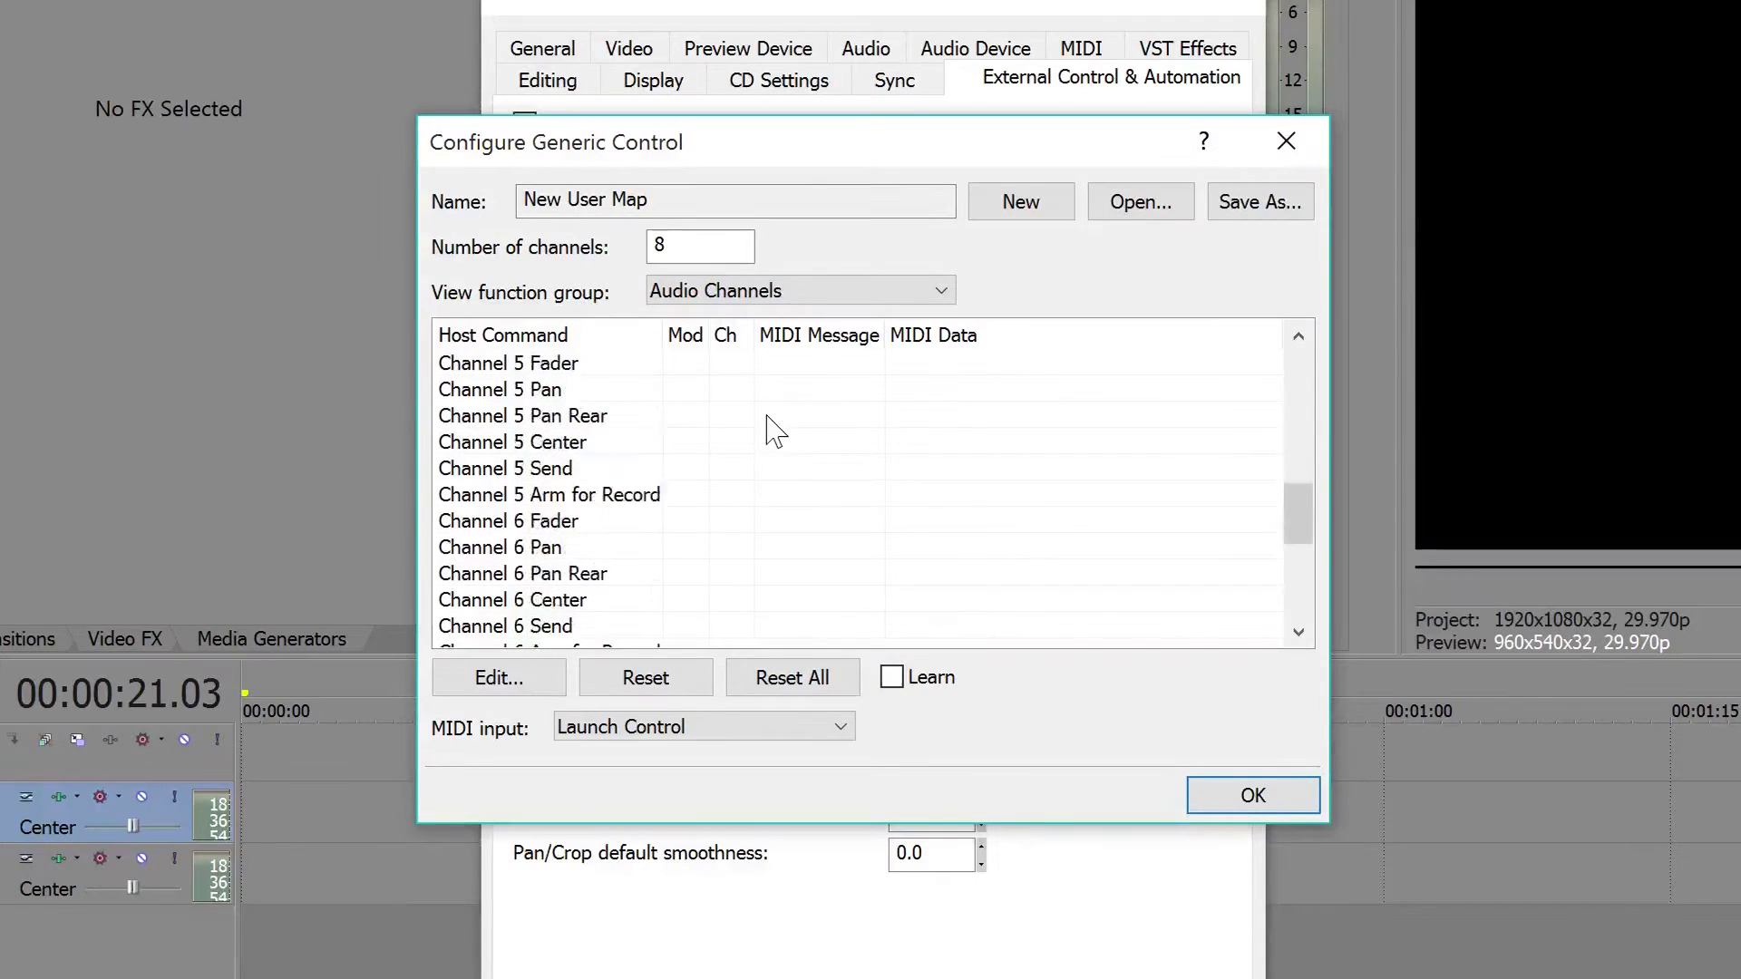
pyautogui.scroll(4, 777, 445)
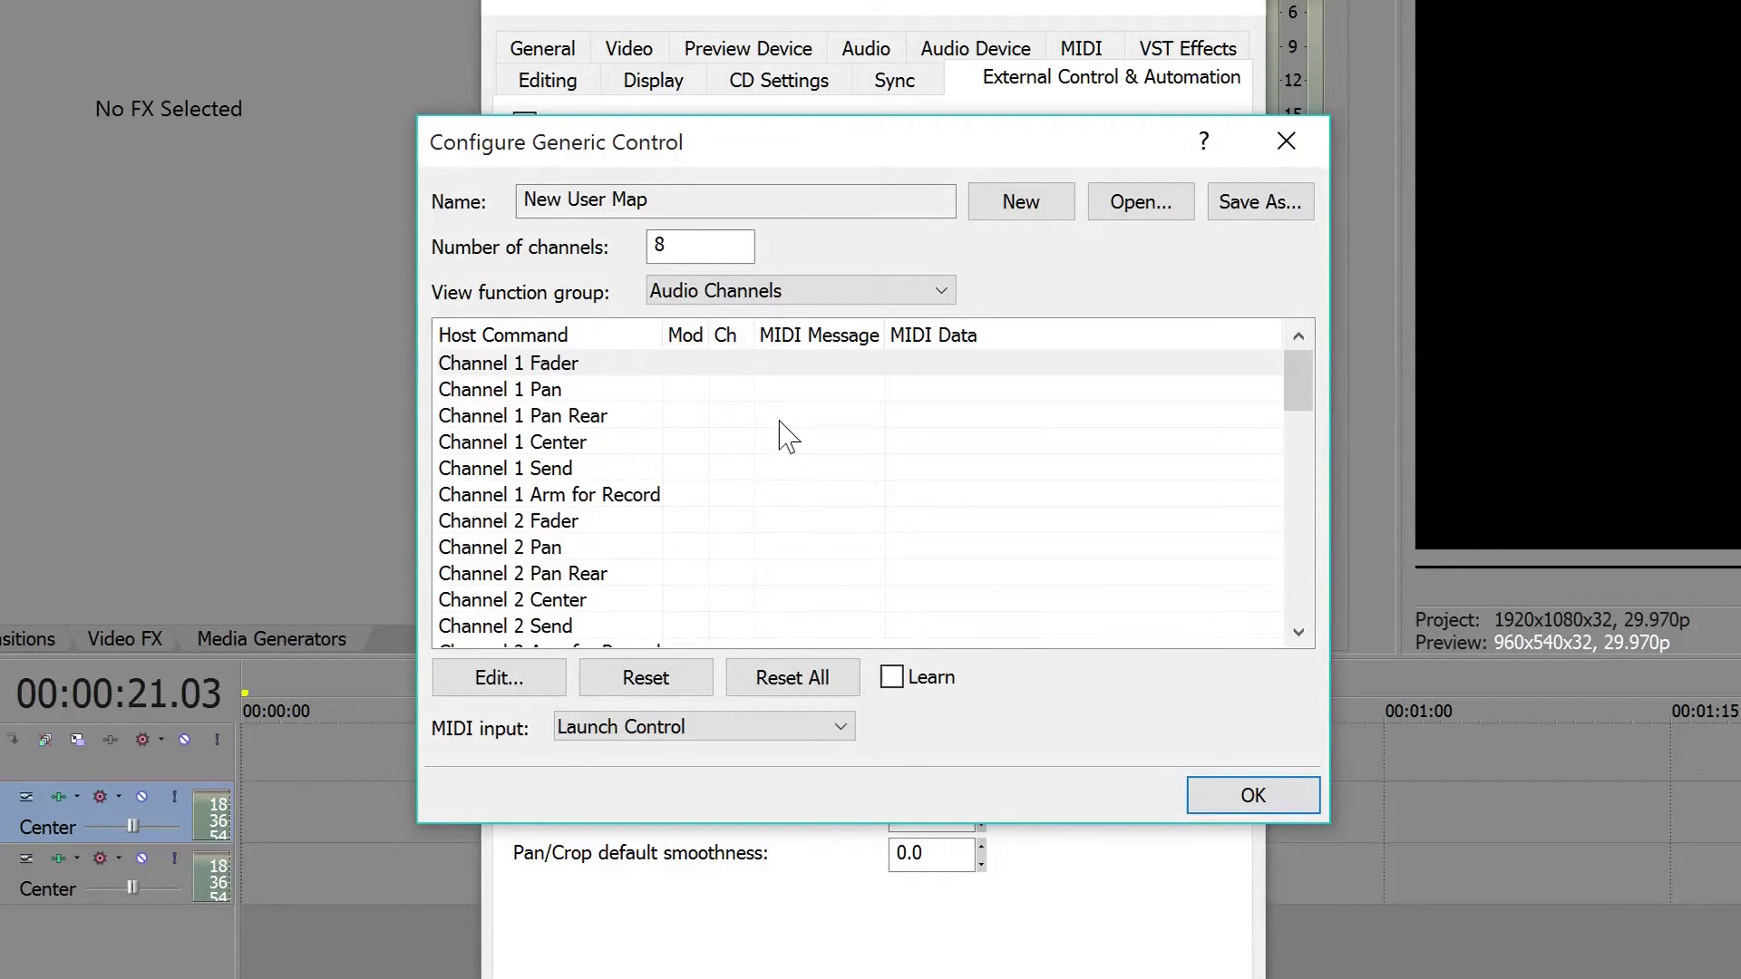
pyautogui.click(819, 293)
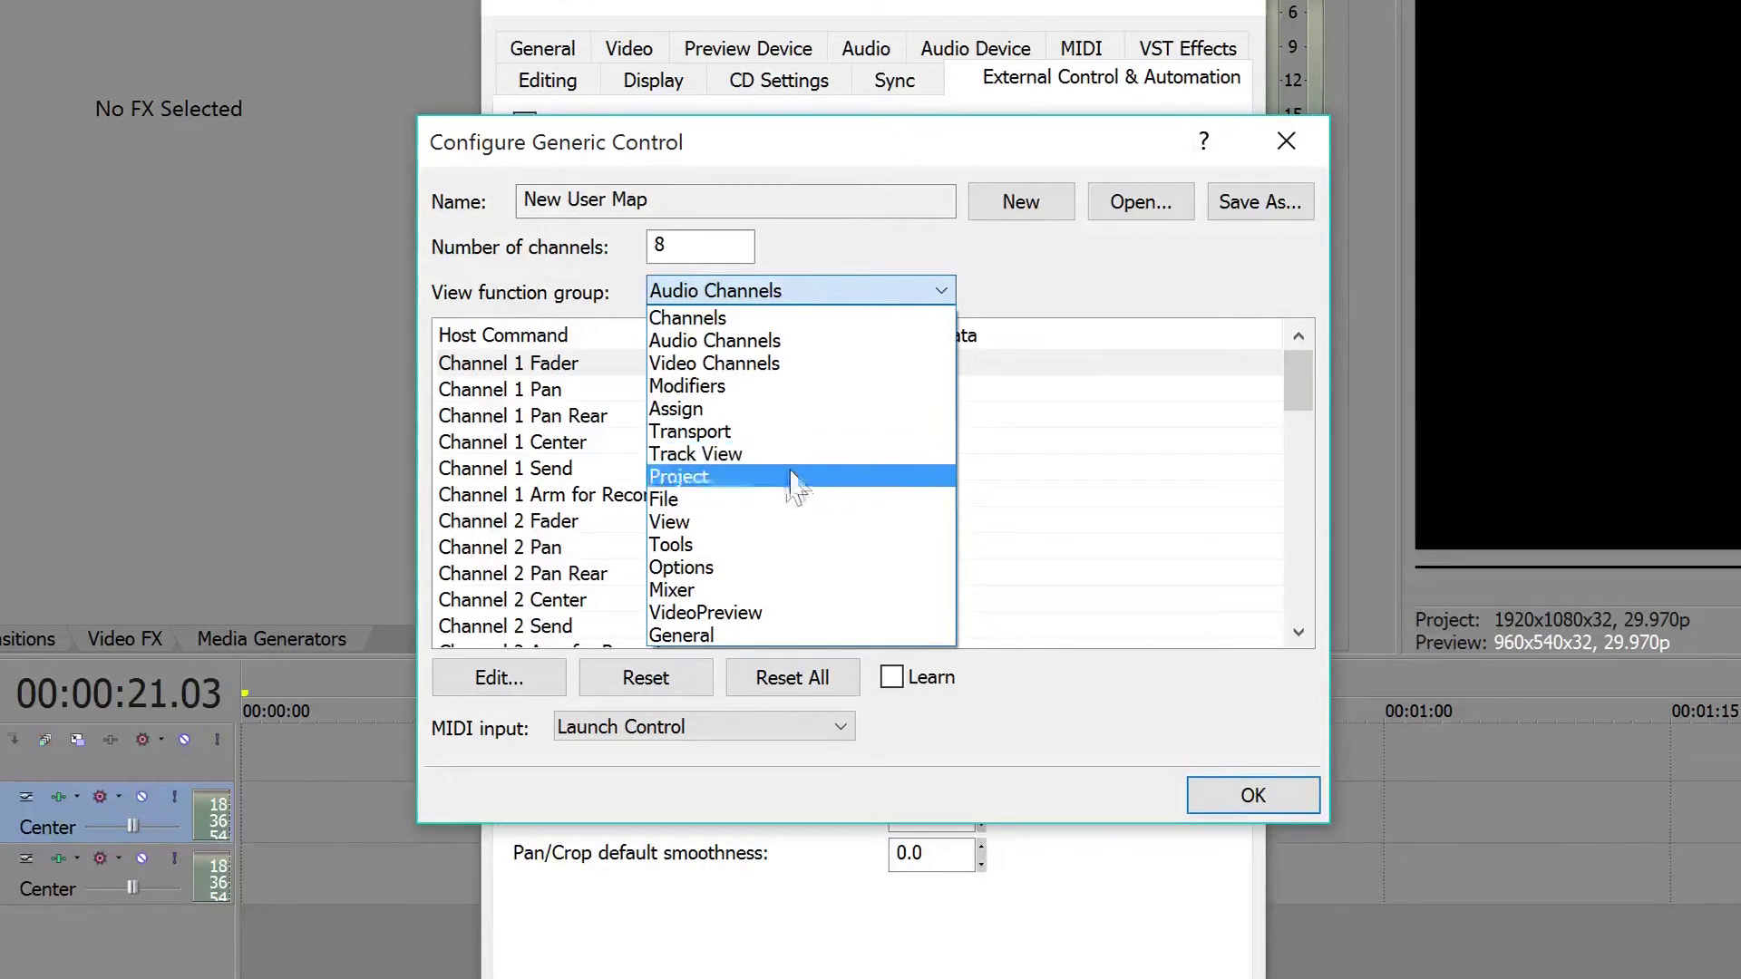
# Step: Switch the View function group to Project and select the Project.New command
pyautogui.click(790, 546)
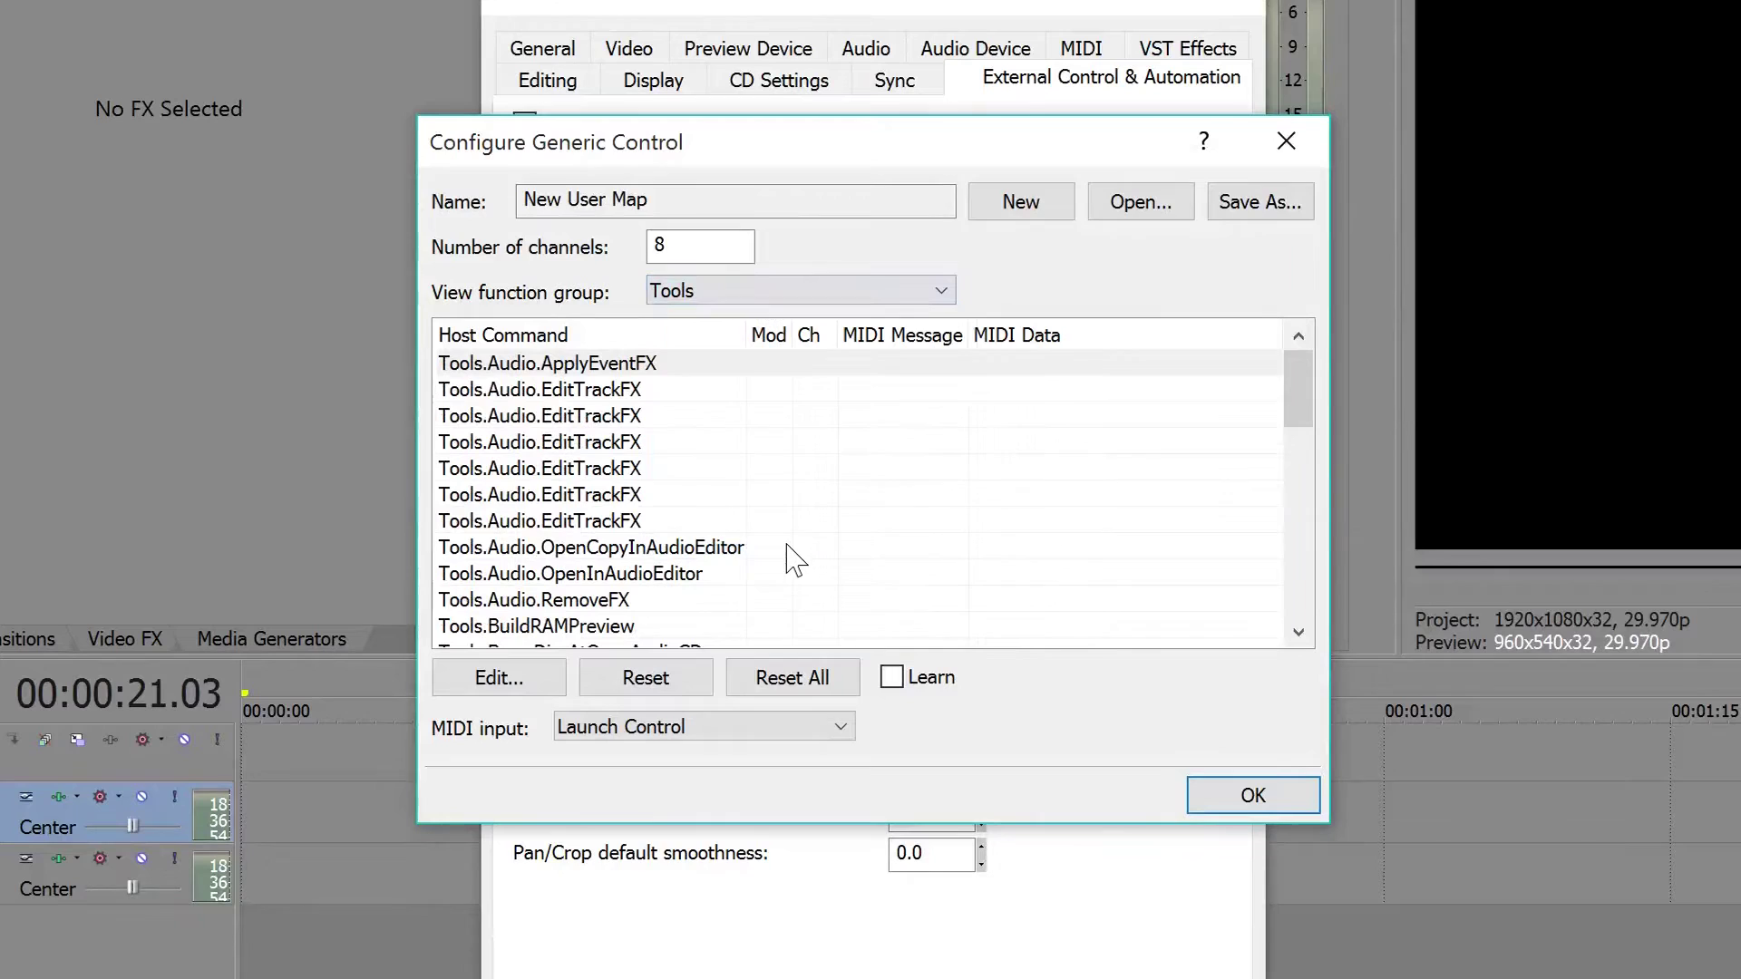
pyautogui.click(934, 290)
pyautogui.click(781, 478)
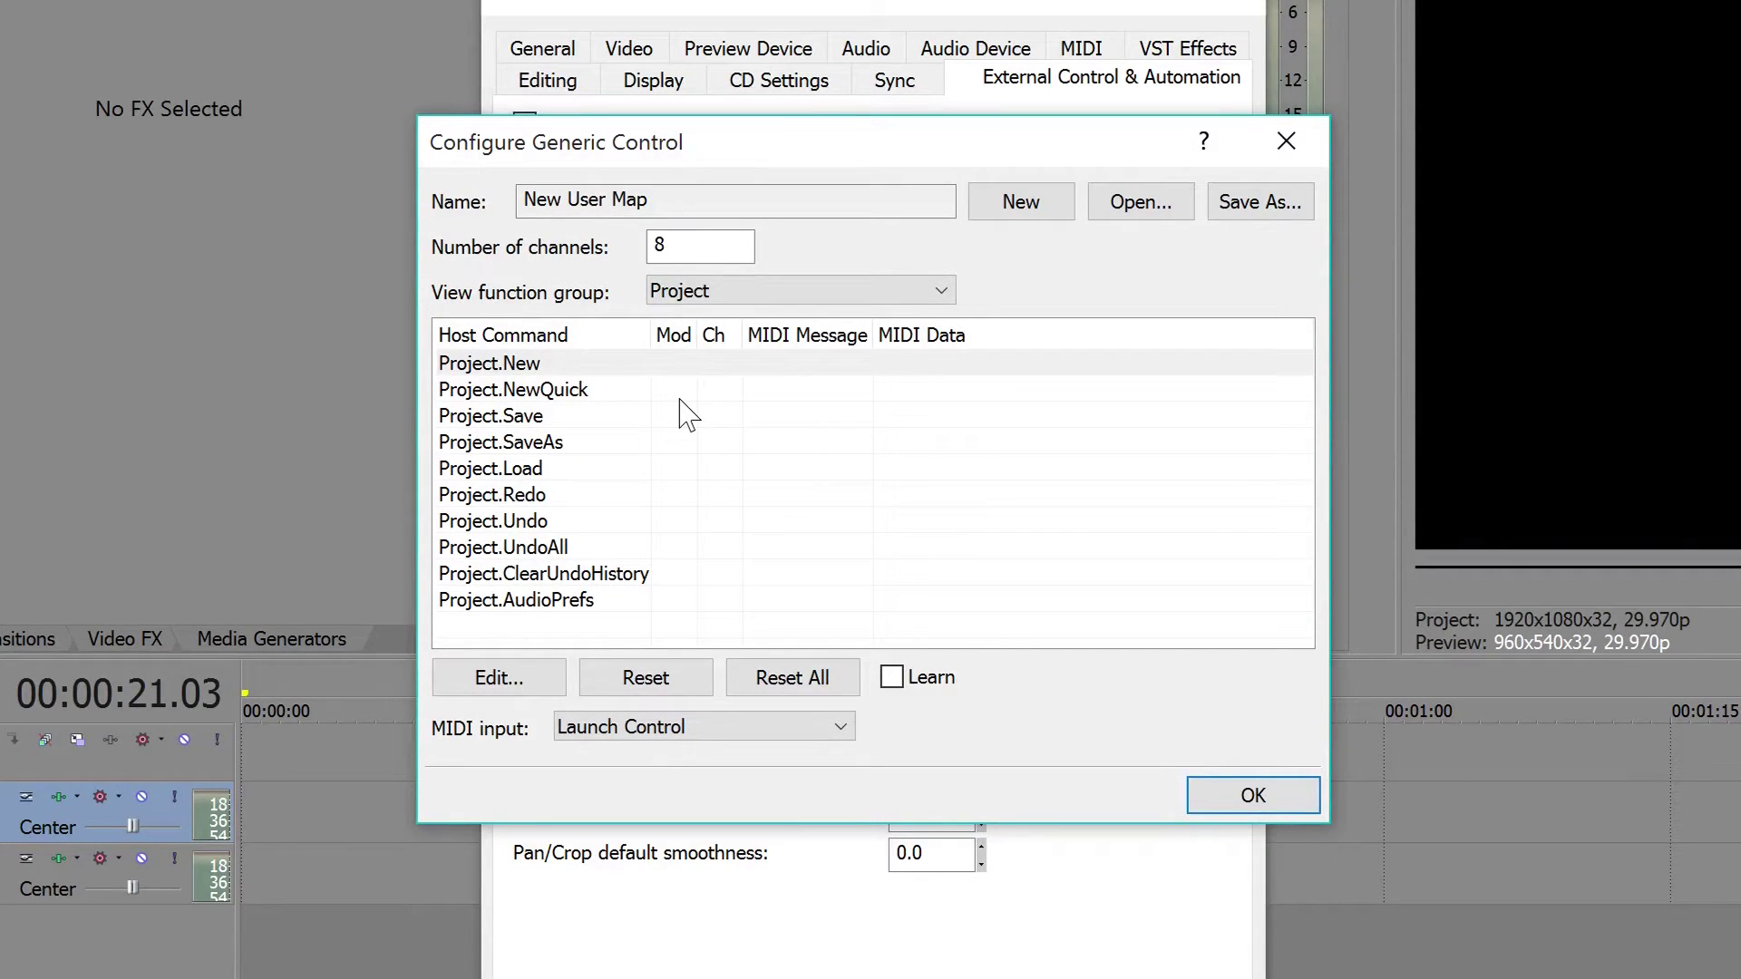
pyautogui.click(601, 363)
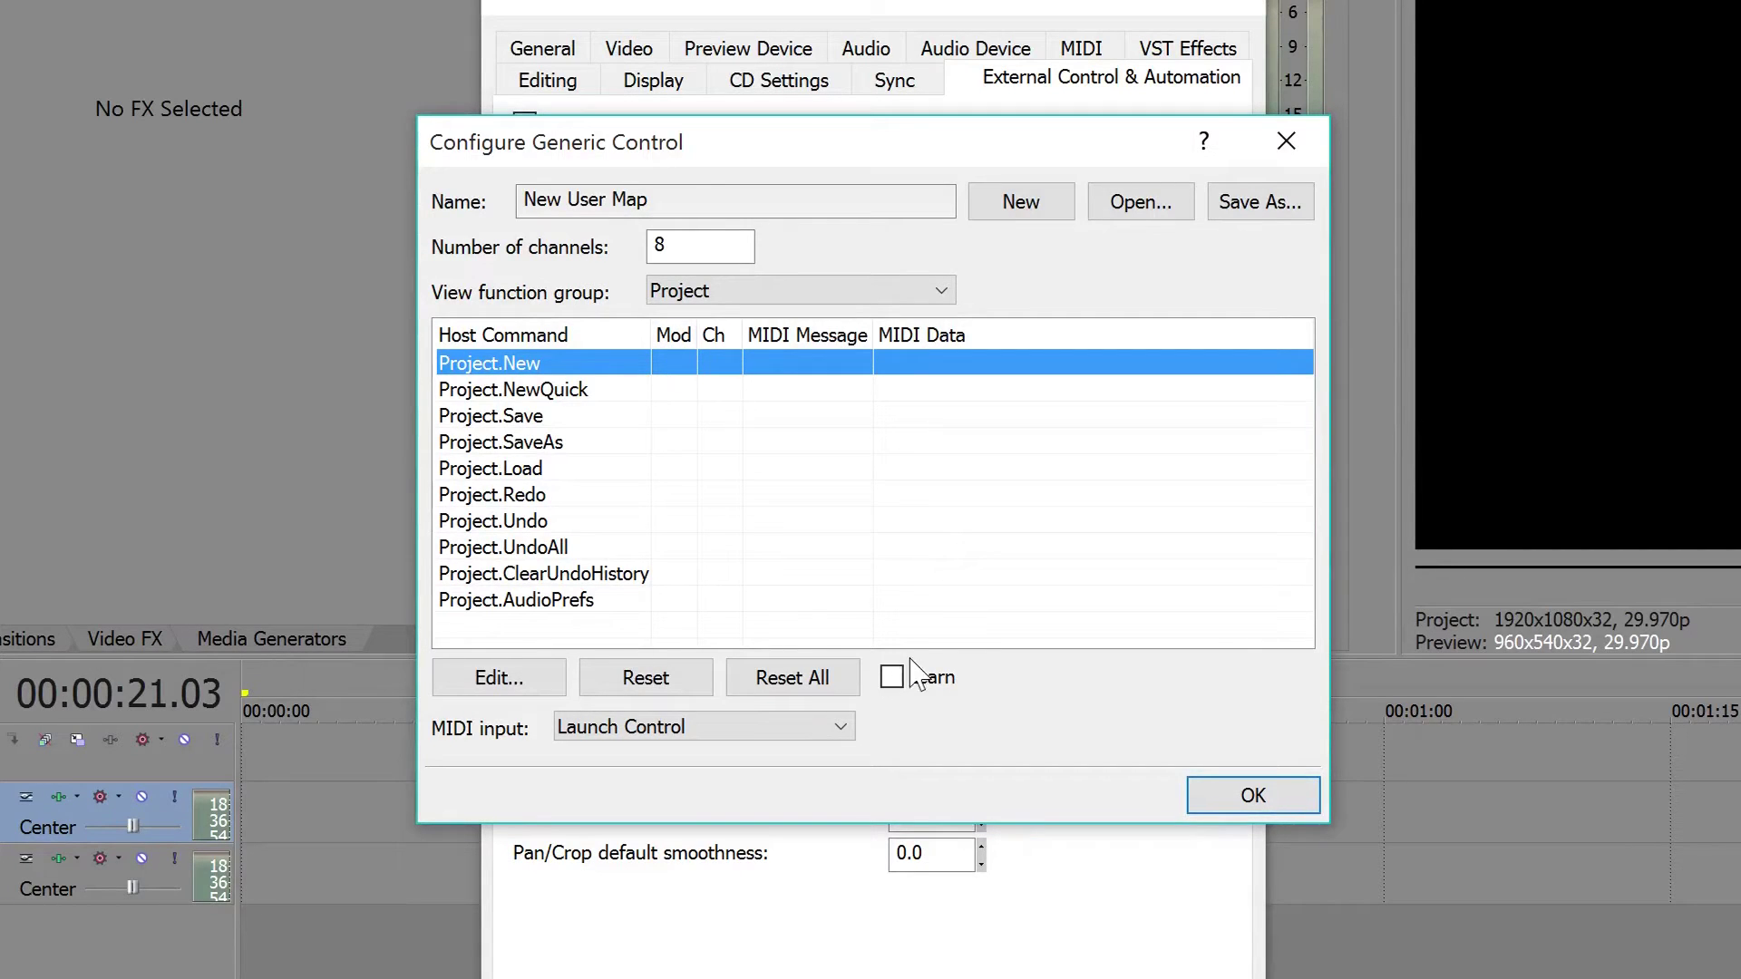
# Step: Learn a Launch Control pad (Note On 10) for Project.New, then reset that assignment
pyautogui.click(892, 679)
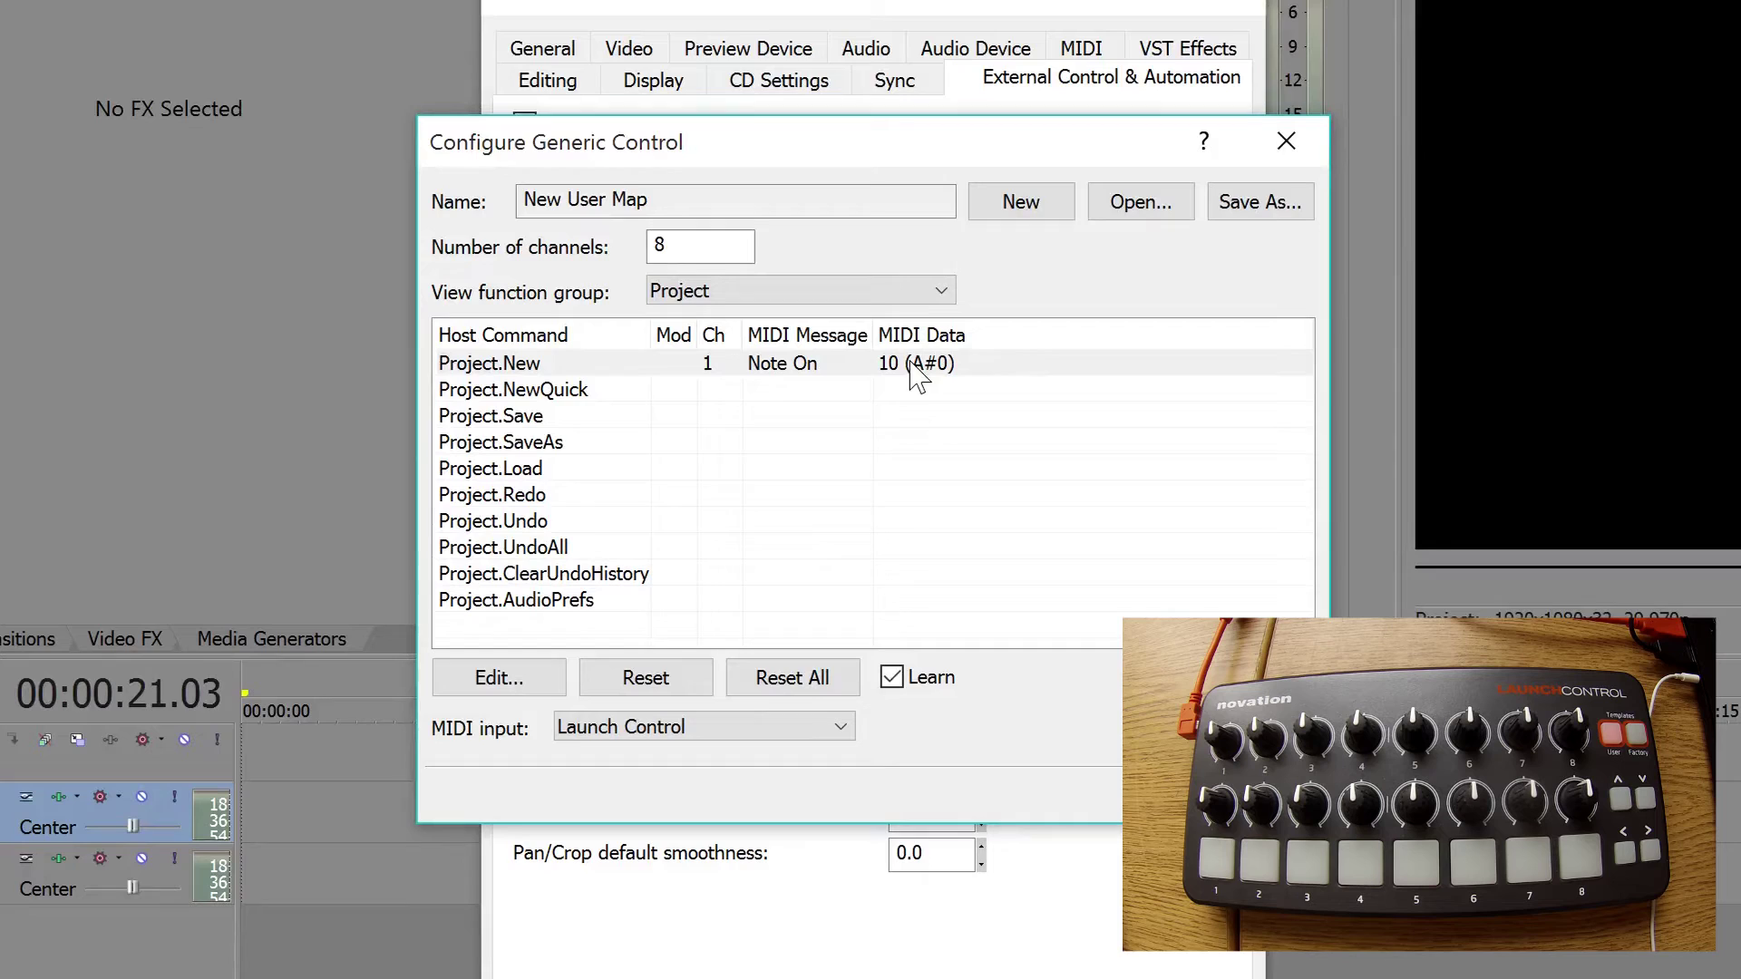
pyautogui.click(916, 367)
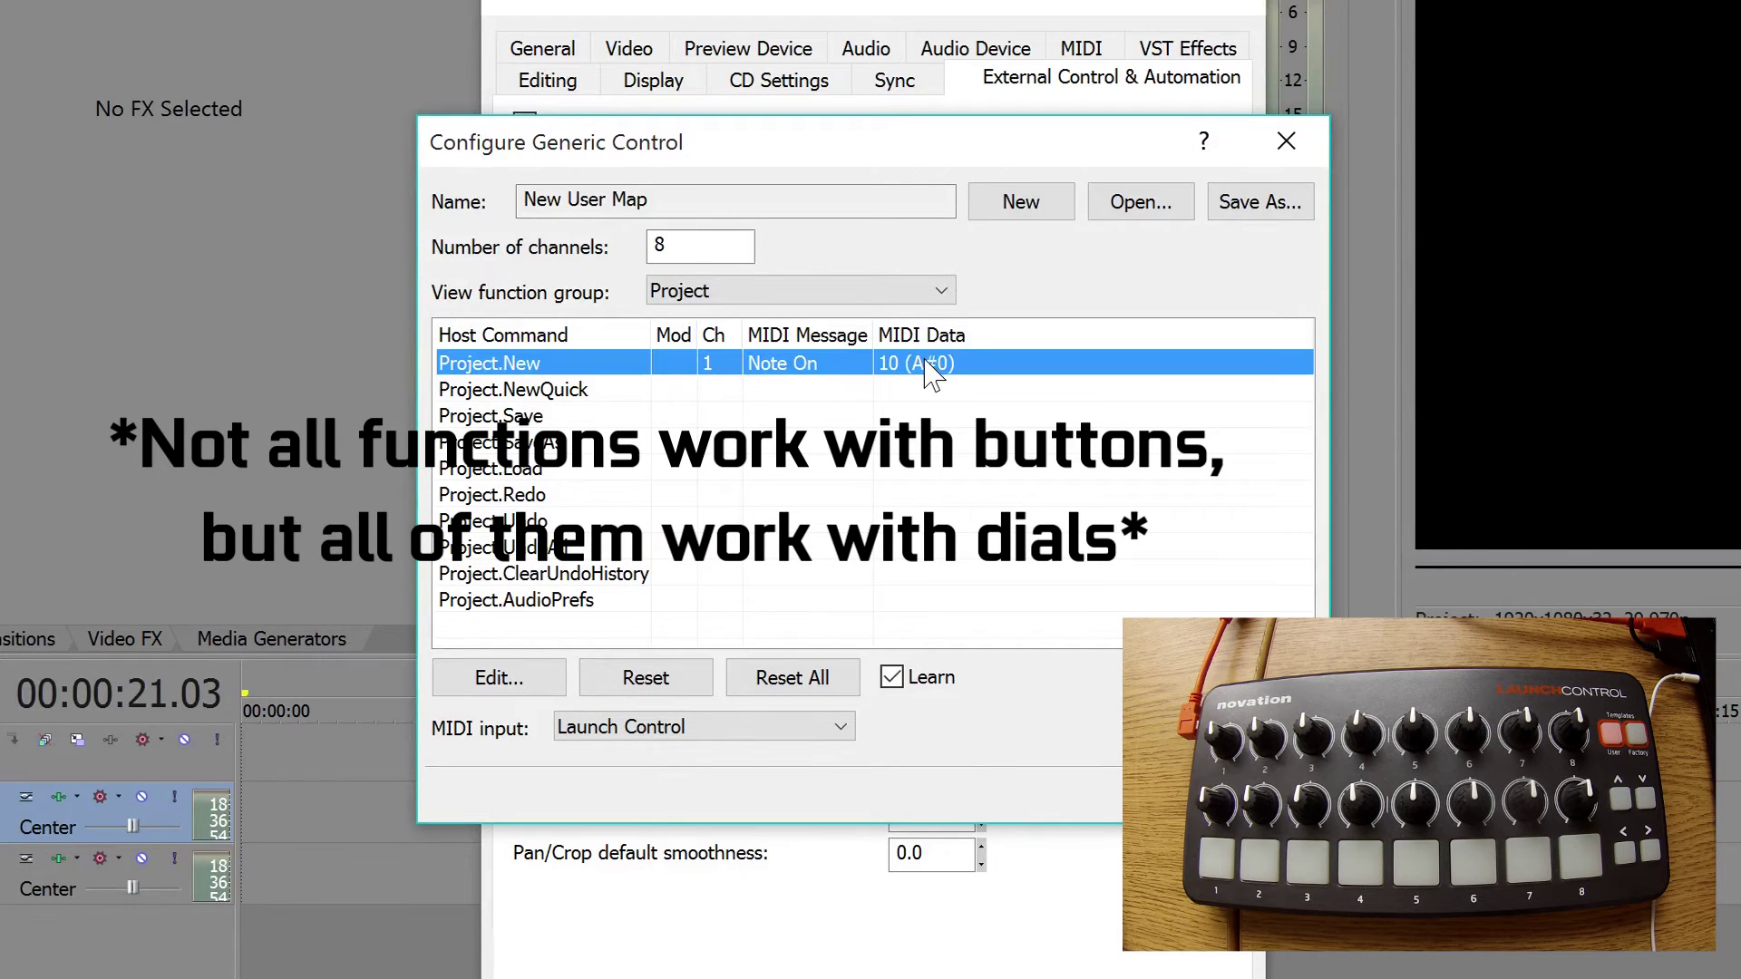
pyautogui.click(639, 686)
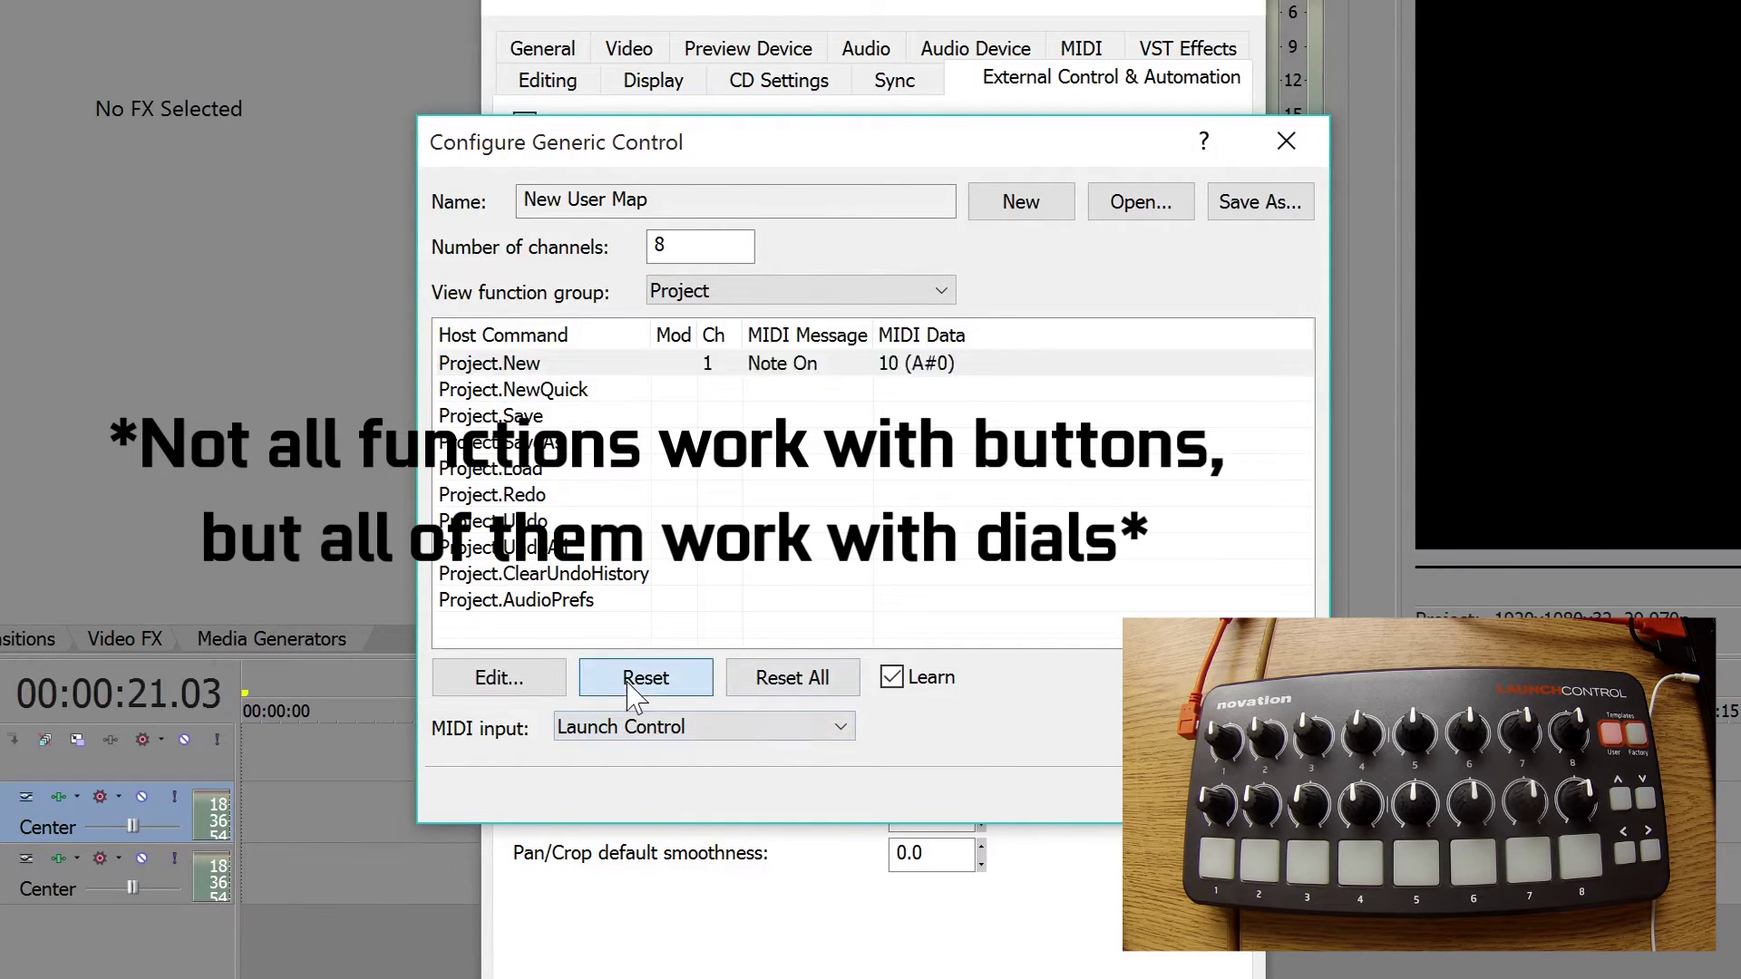
pyautogui.click(739, 291)
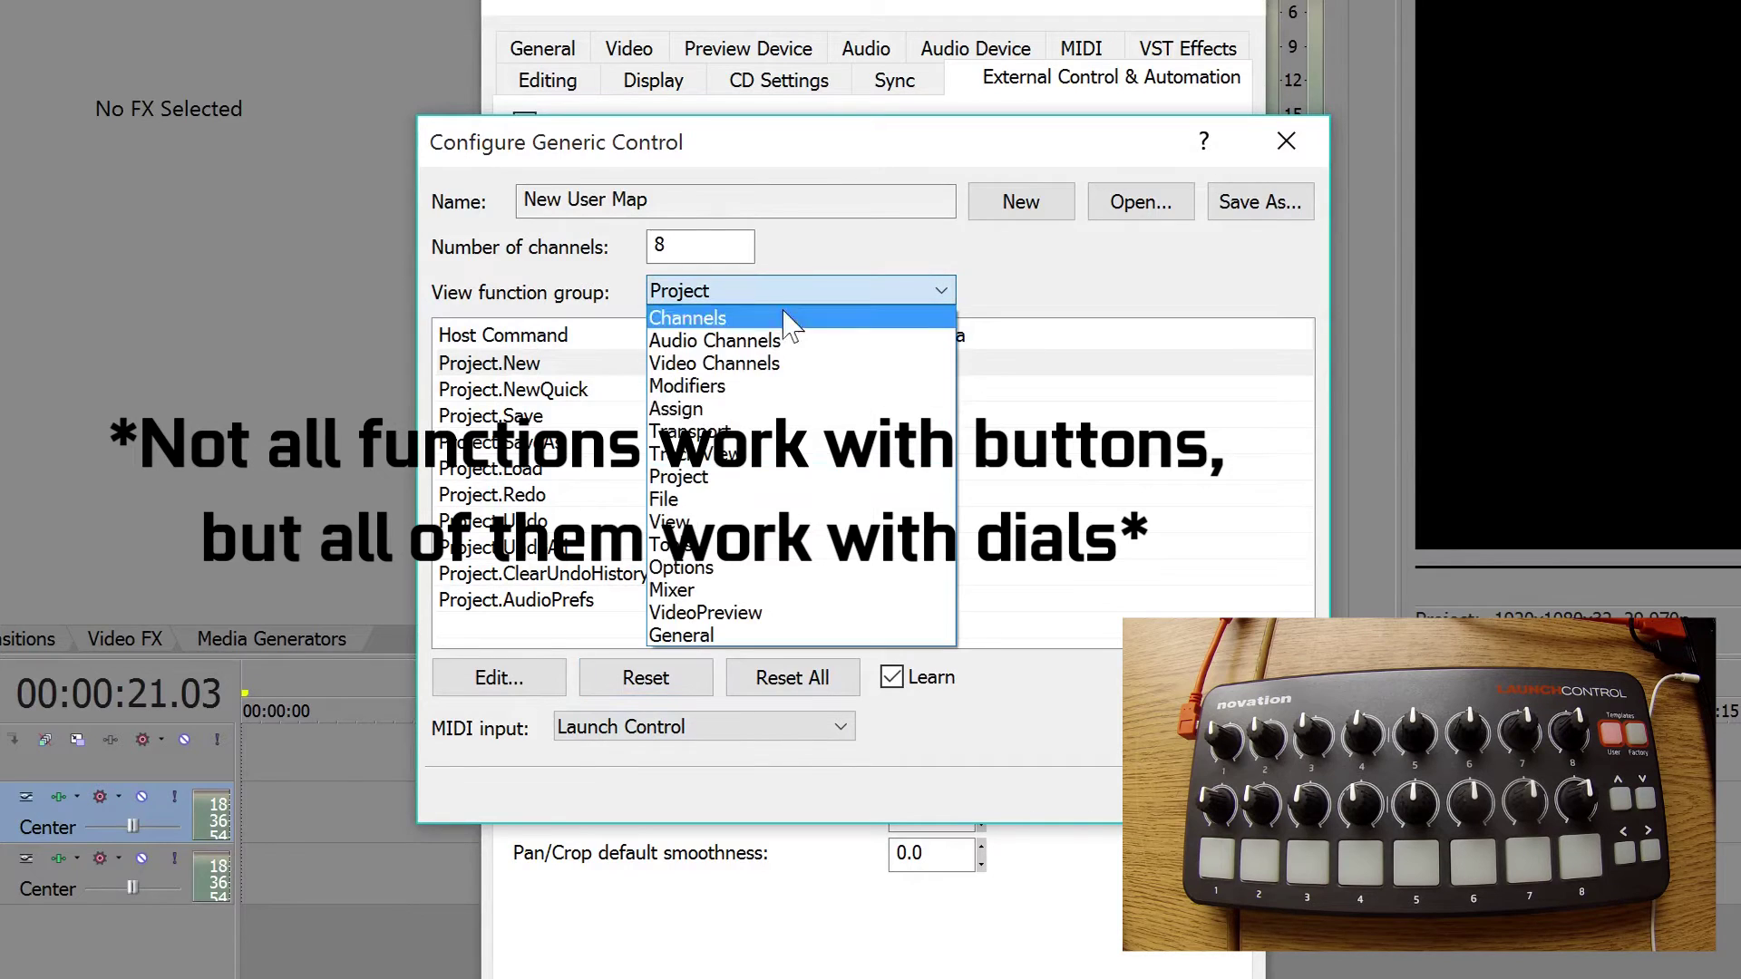
# Step: In Track View, learn pads for Zoom.In (Note On 9) and Zoom.Out (Note On 10) on channel 1
pyautogui.click(802, 456)
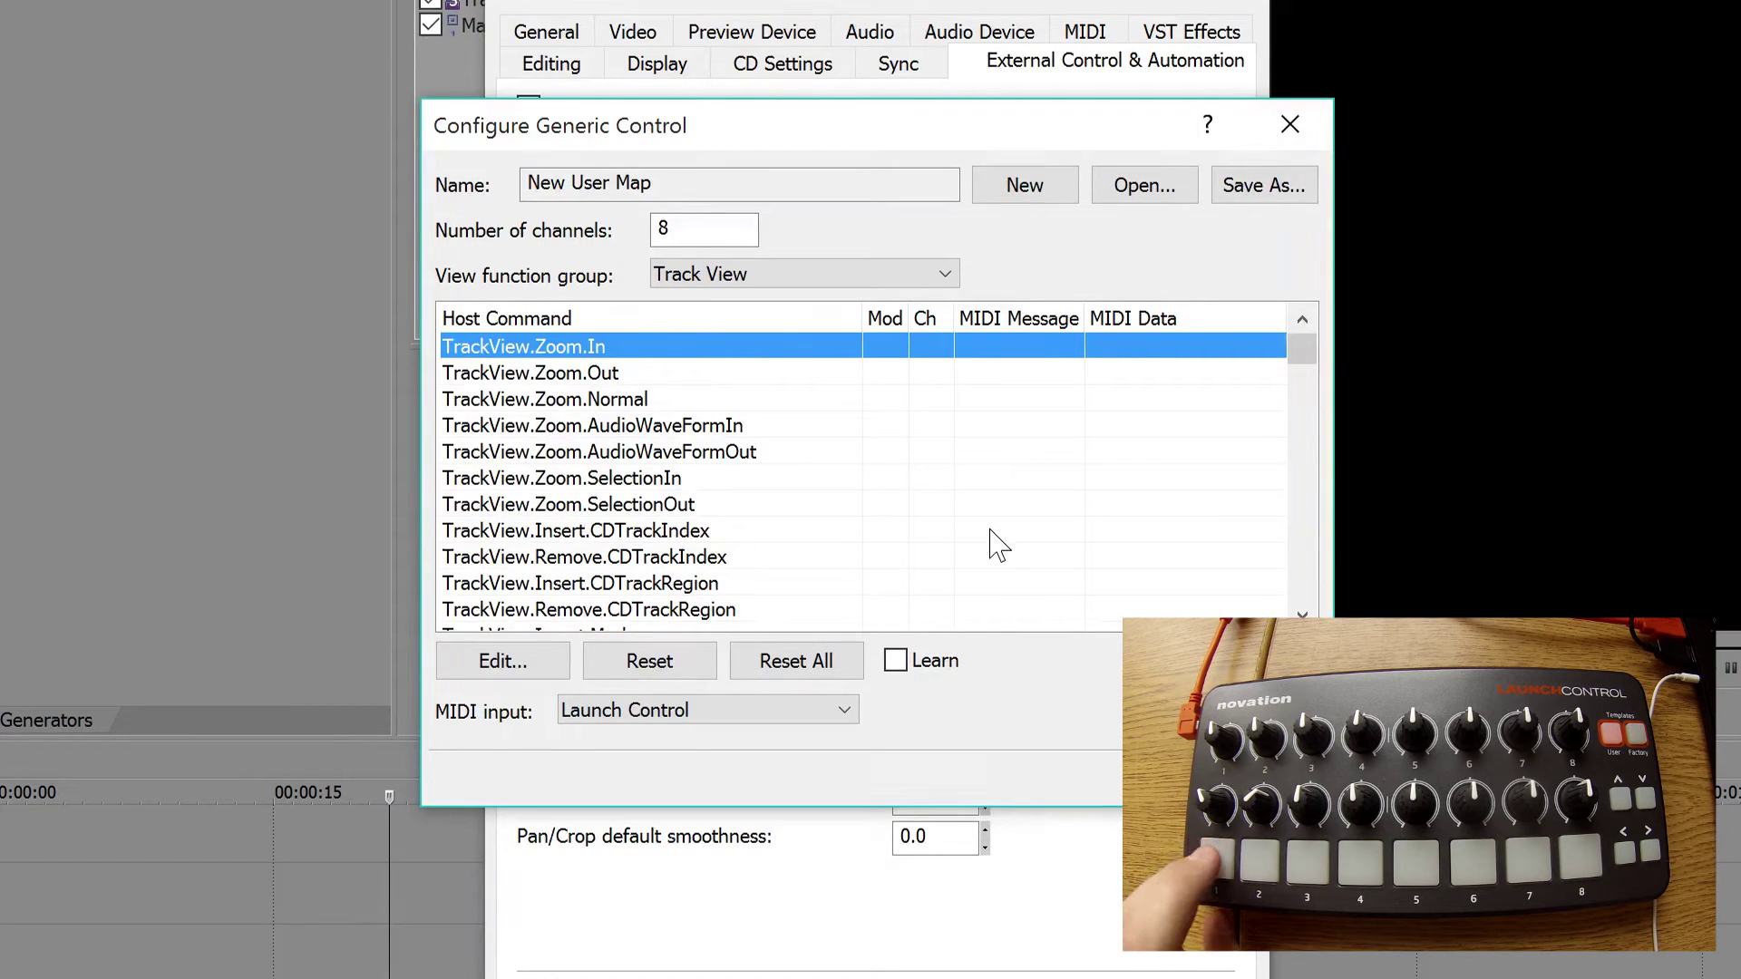
pyautogui.click(897, 663)
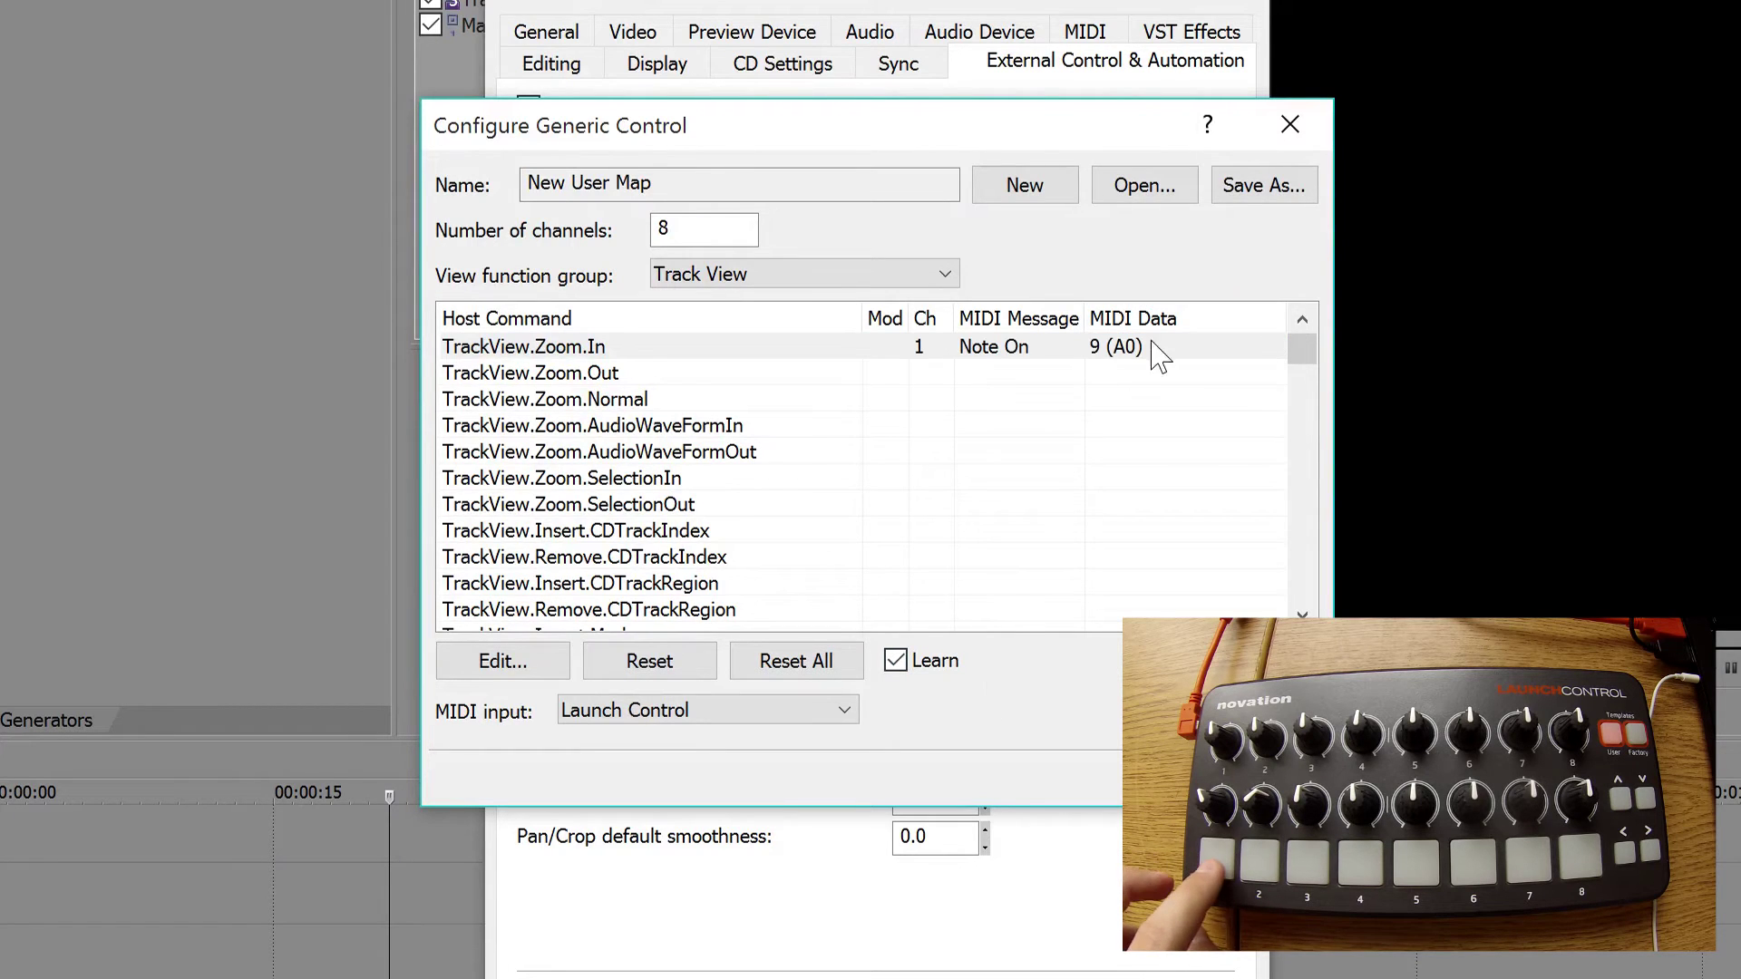
pyautogui.click(1020, 374)
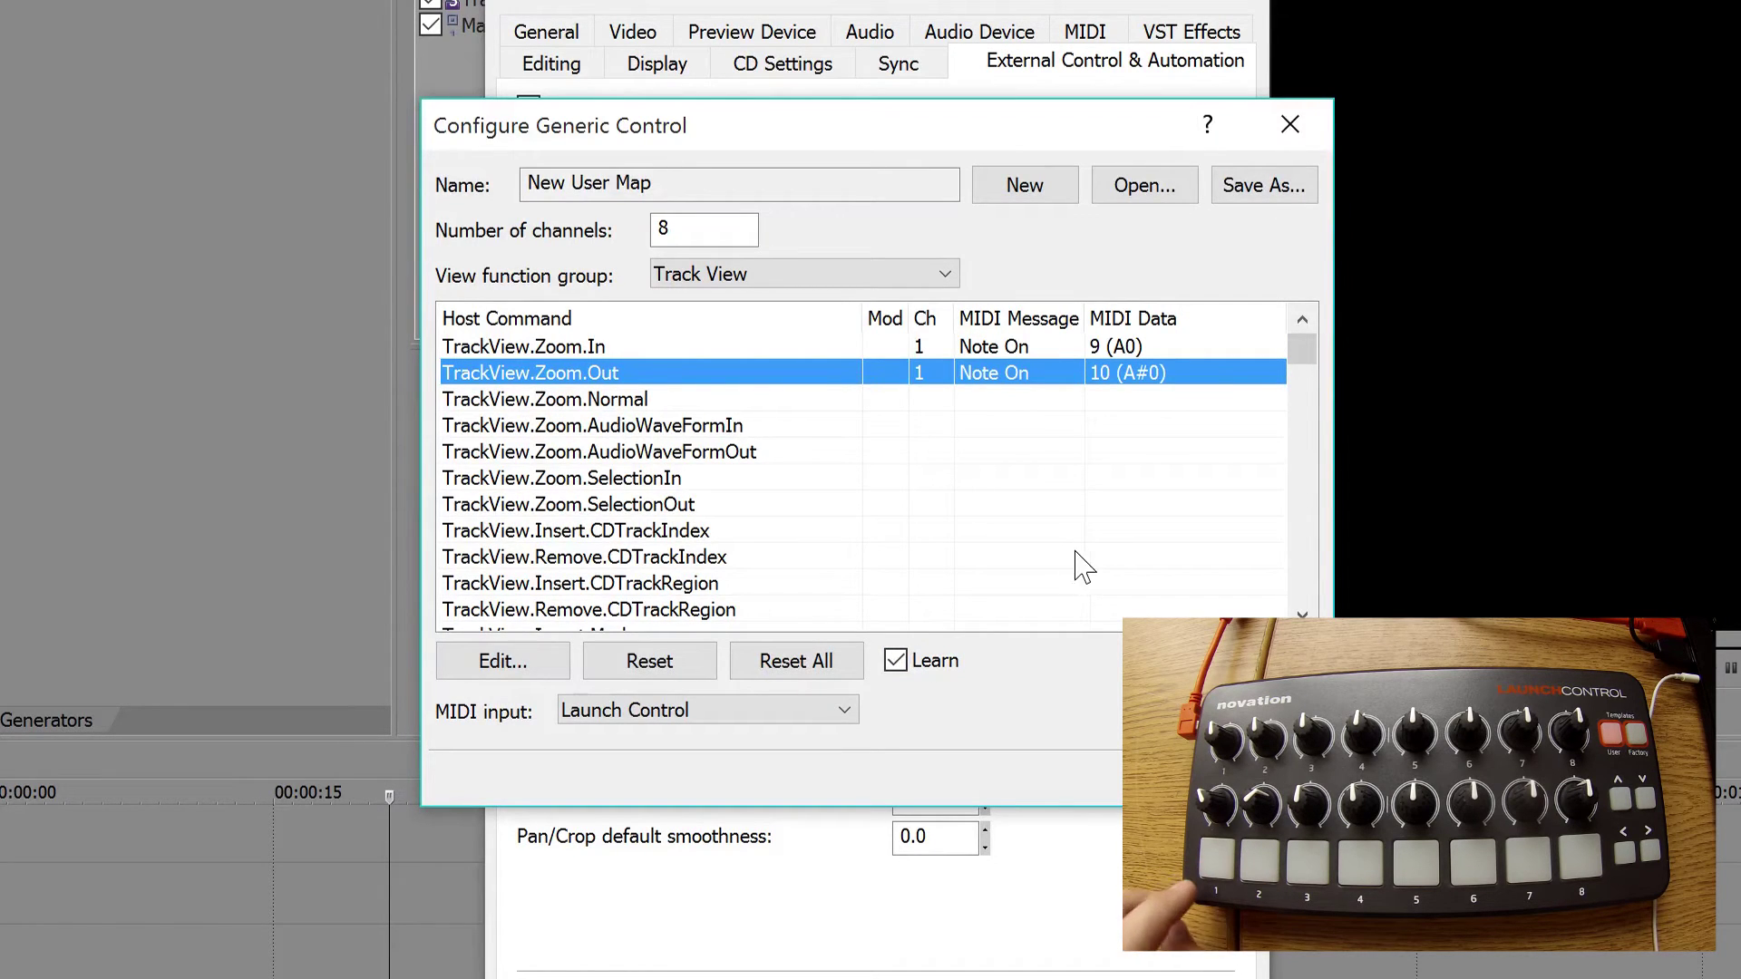
pyautogui.click(1052, 348)
pyautogui.click(1054, 380)
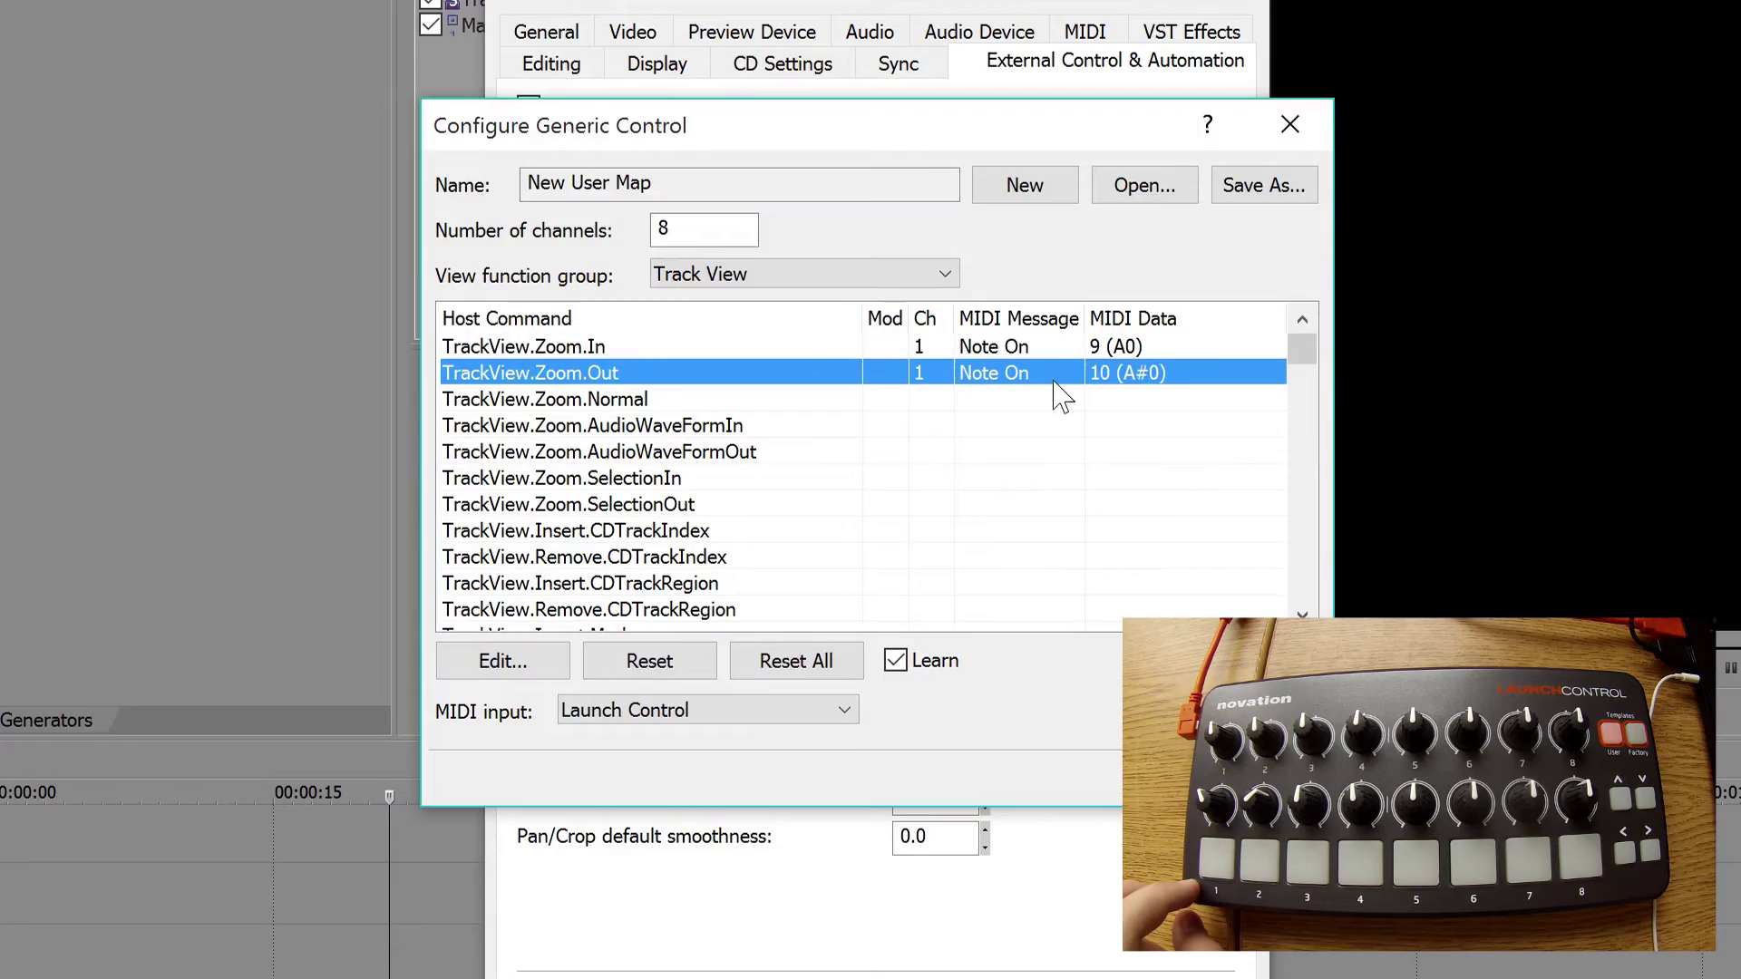
# Step: Confirm the control map and Preferences with OK, then zoom the timeline in and out from the controller
pyautogui.click(1170, 777)
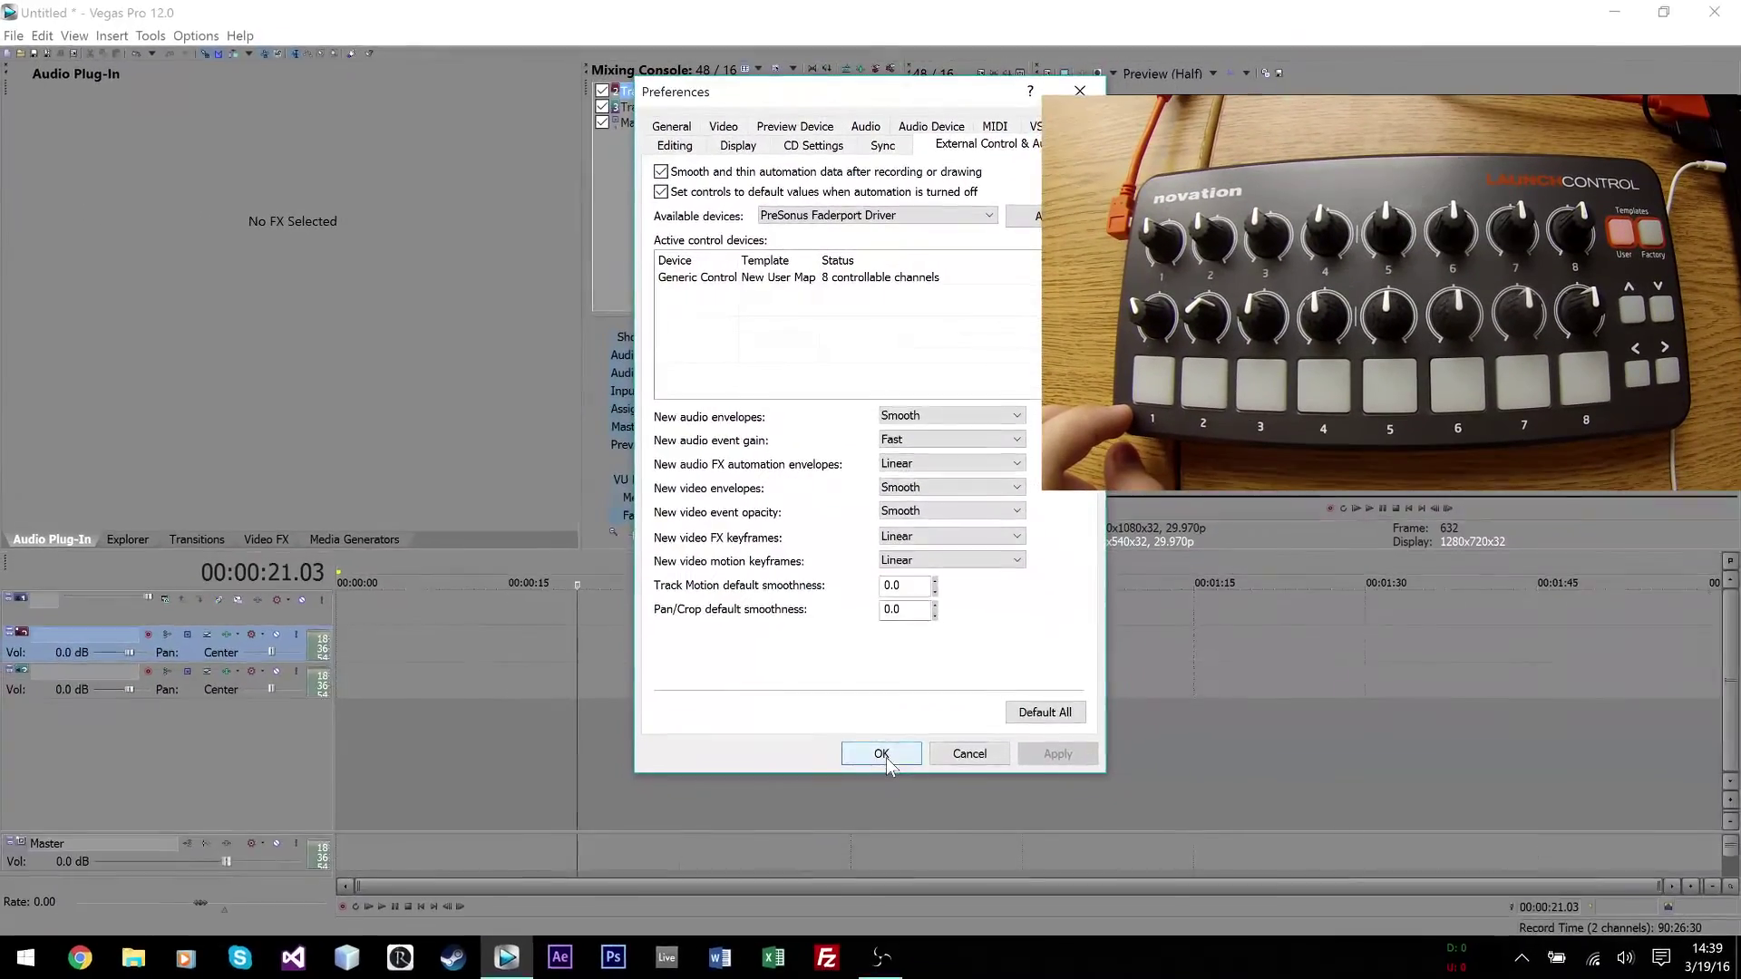
pyautogui.click(898, 963)
pyautogui.scroll(8, 887, 742)
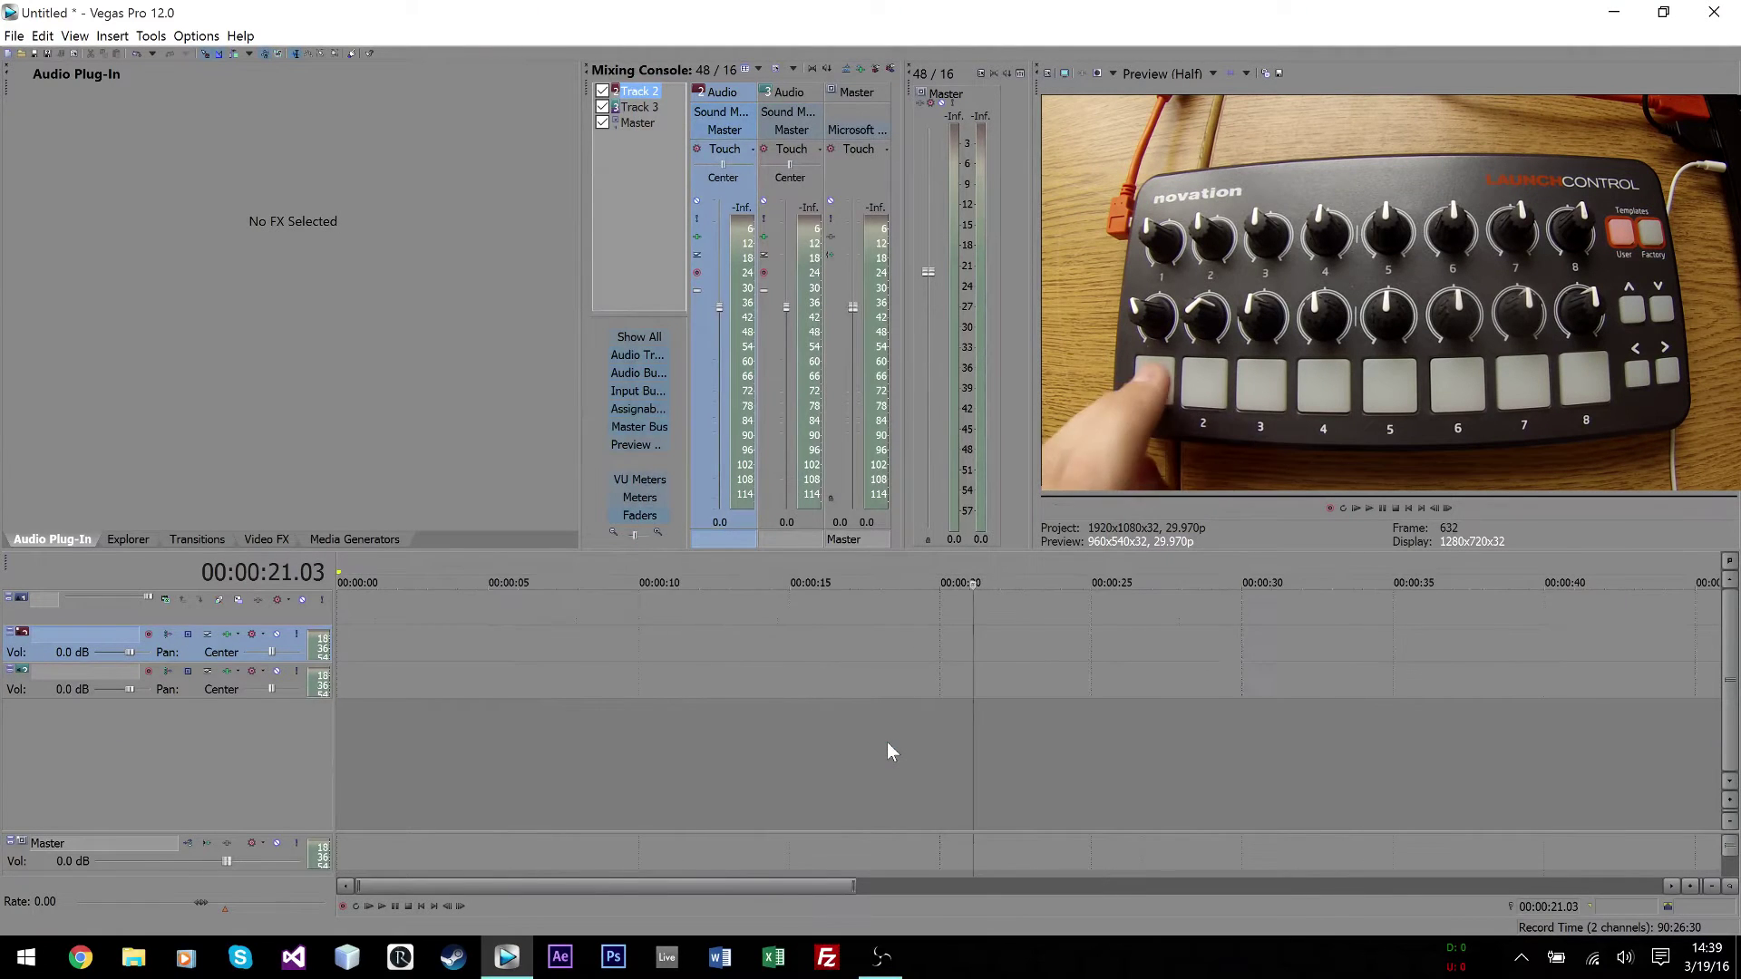
pyautogui.scroll(5, 887, 742)
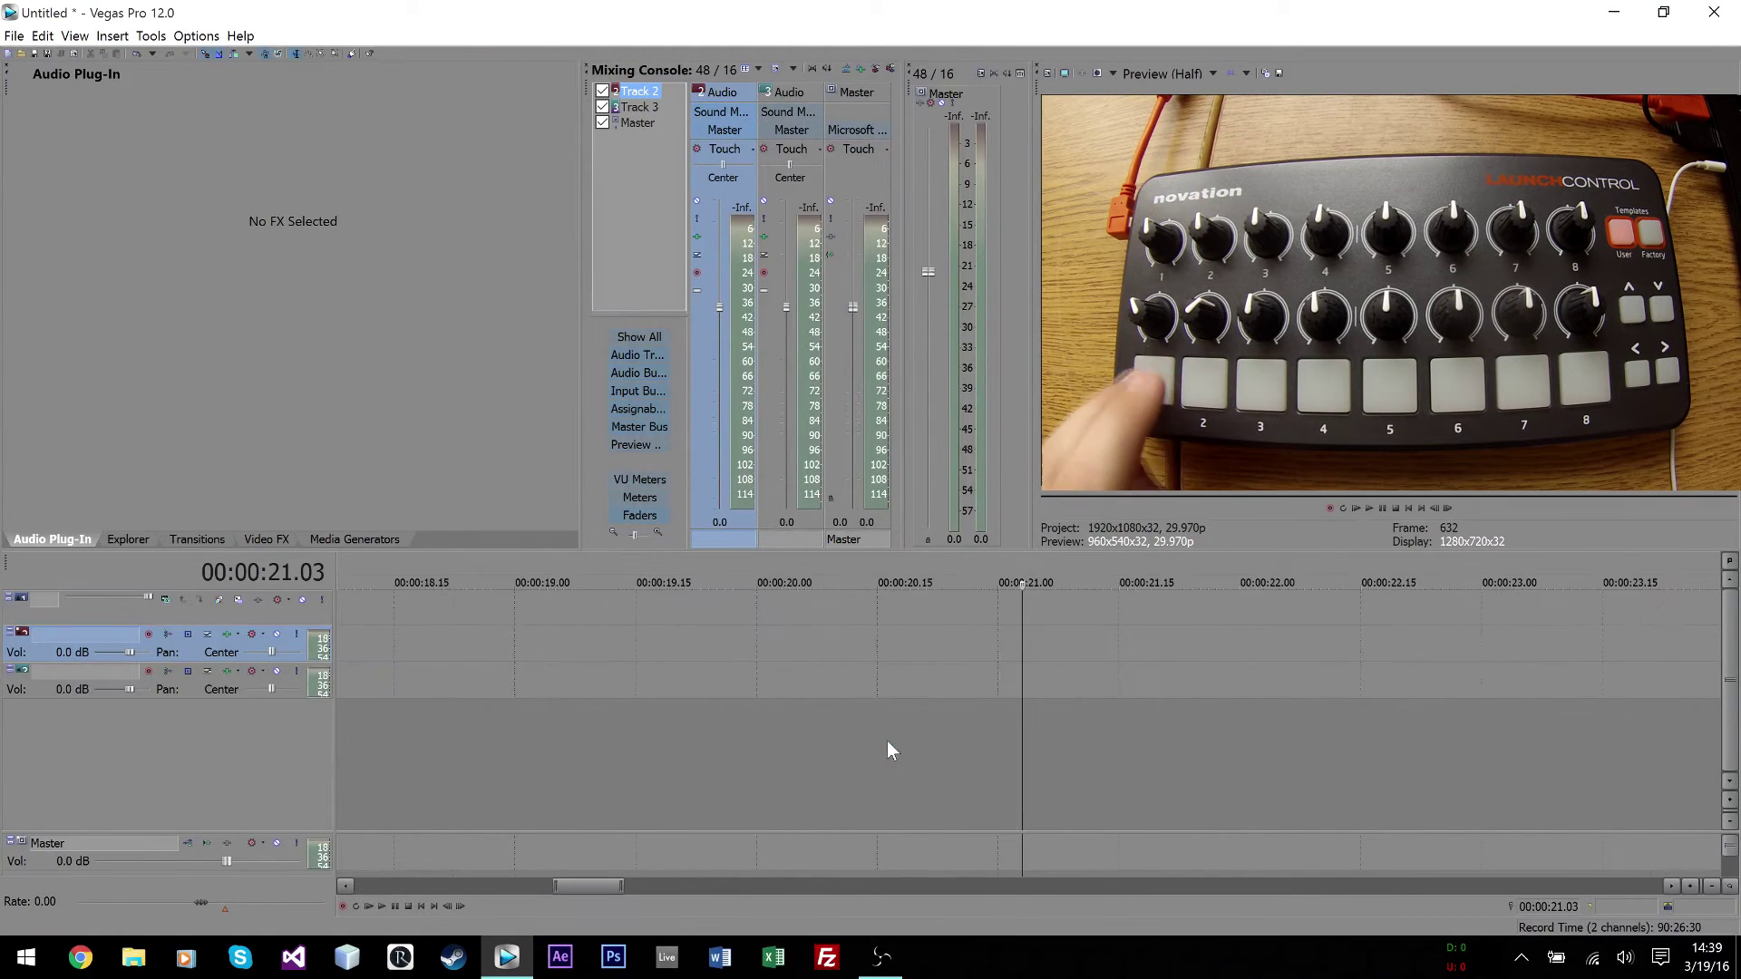
pyautogui.scroll(-10, 744, 683)
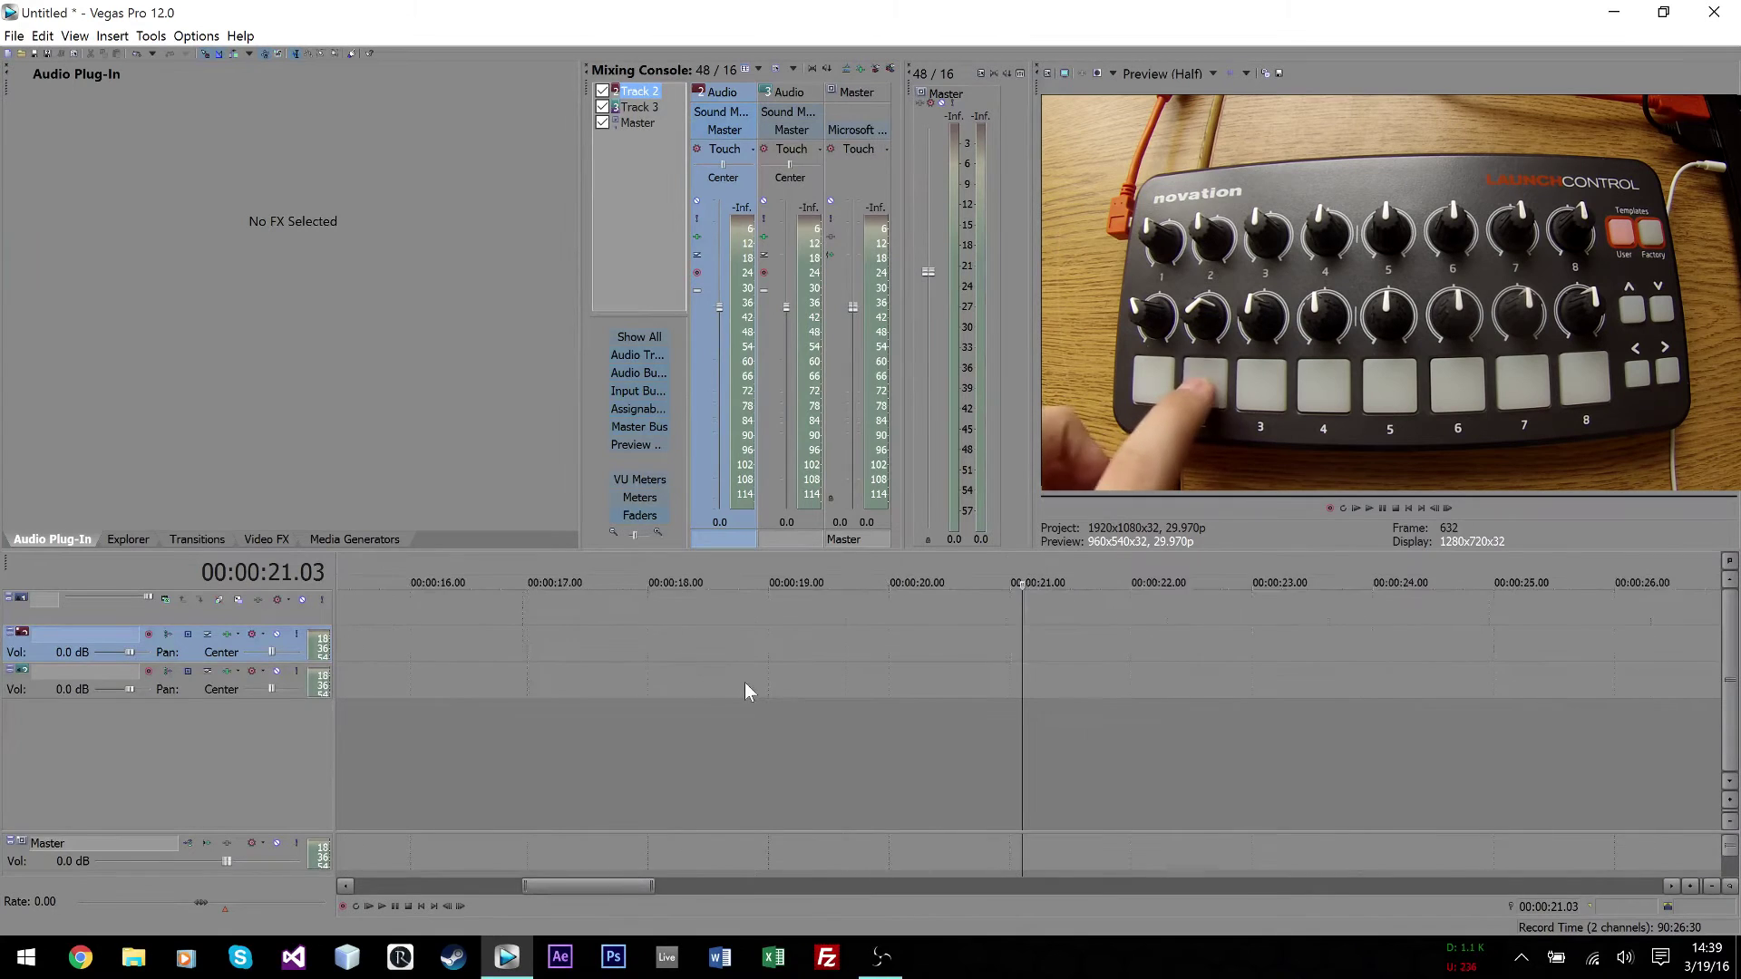
pyautogui.scroll(7, 743, 680)
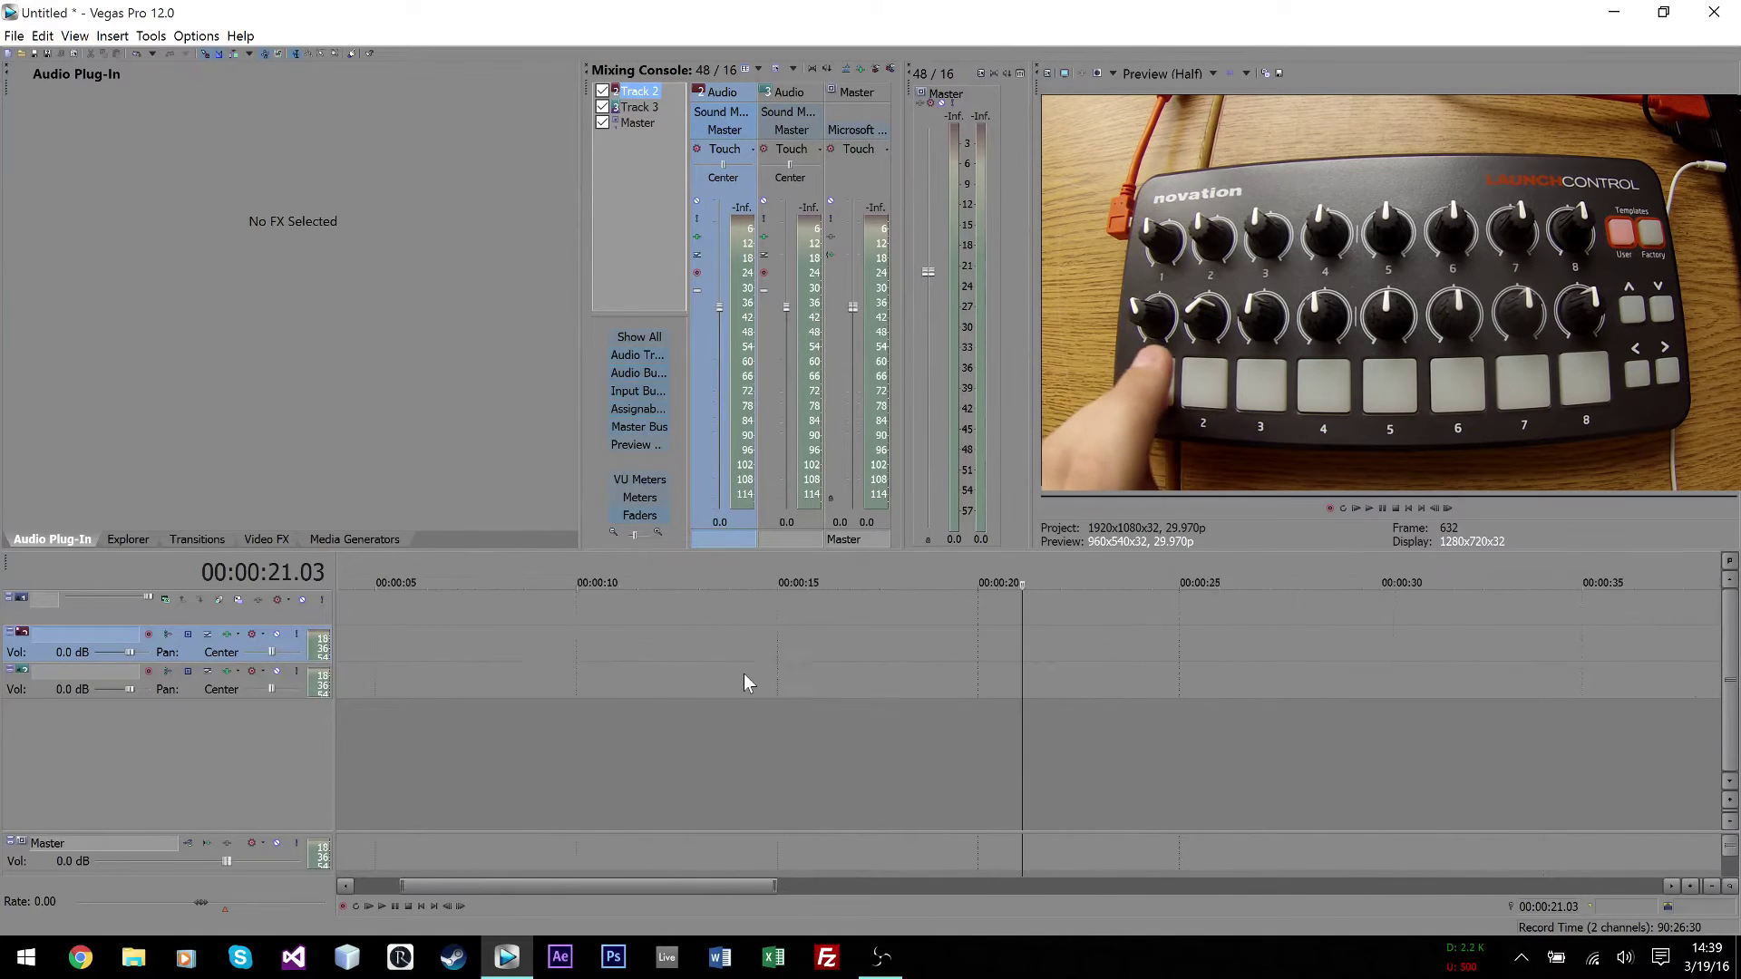
pyautogui.scroll(-8, 743, 673)
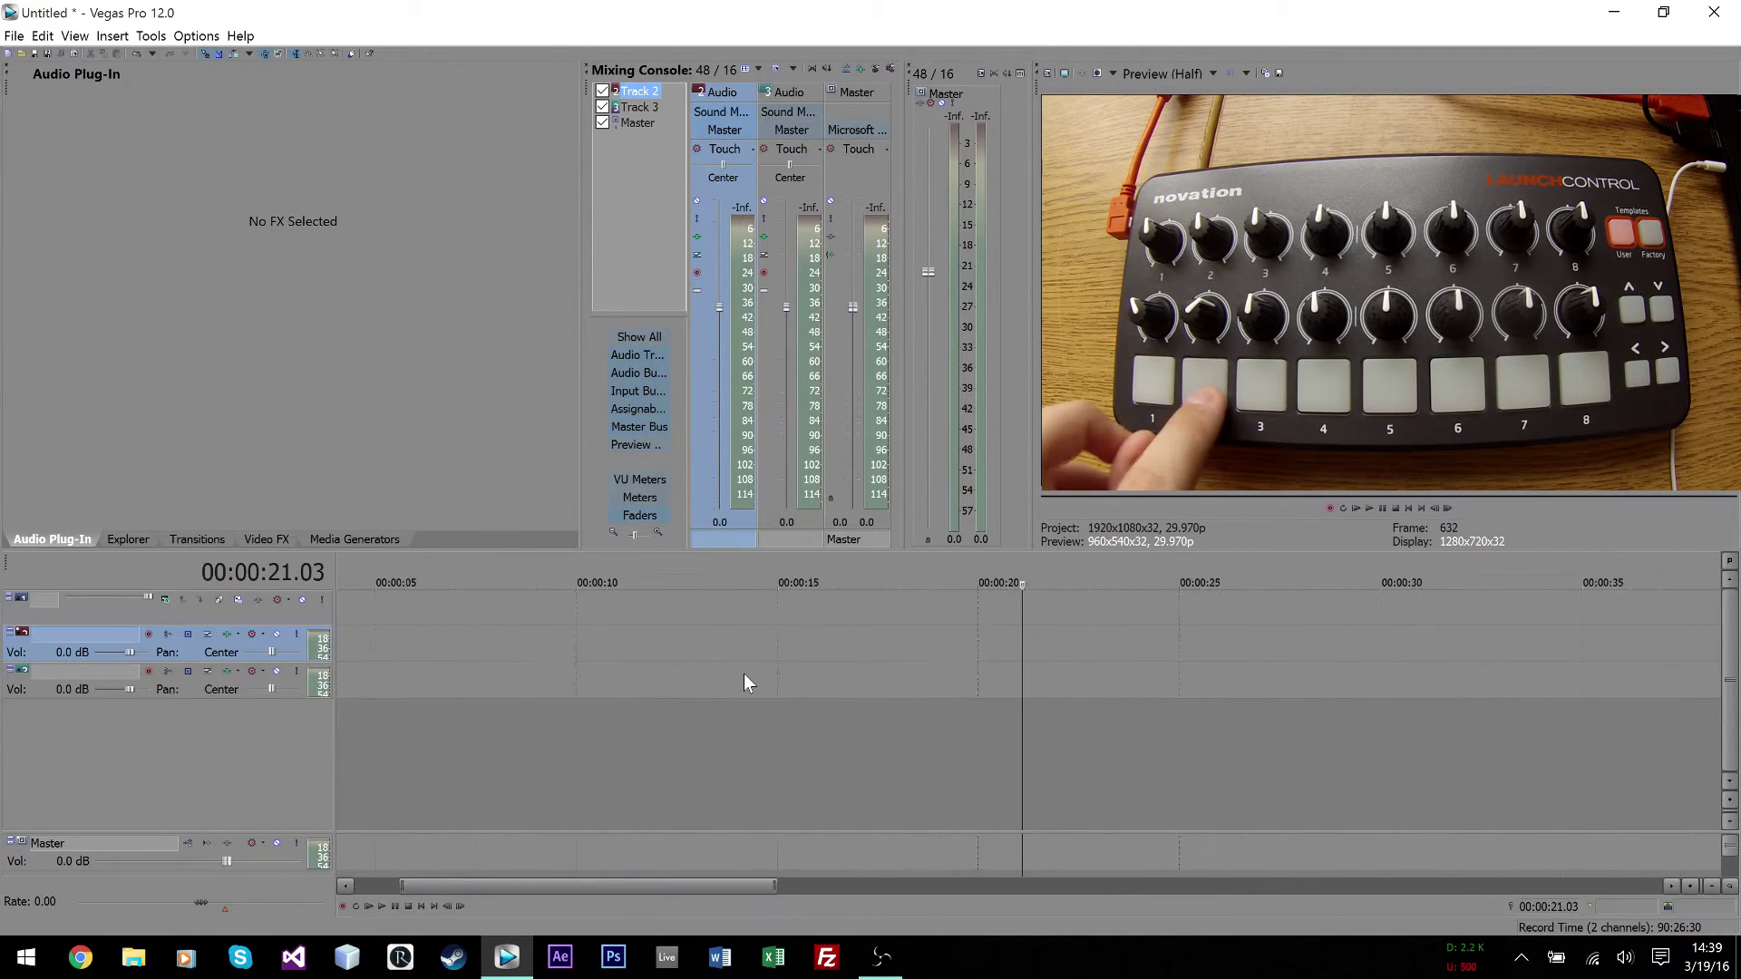
pyautogui.click(569, 616)
pyautogui.click(533, 622)
pyautogui.click(196, 35)
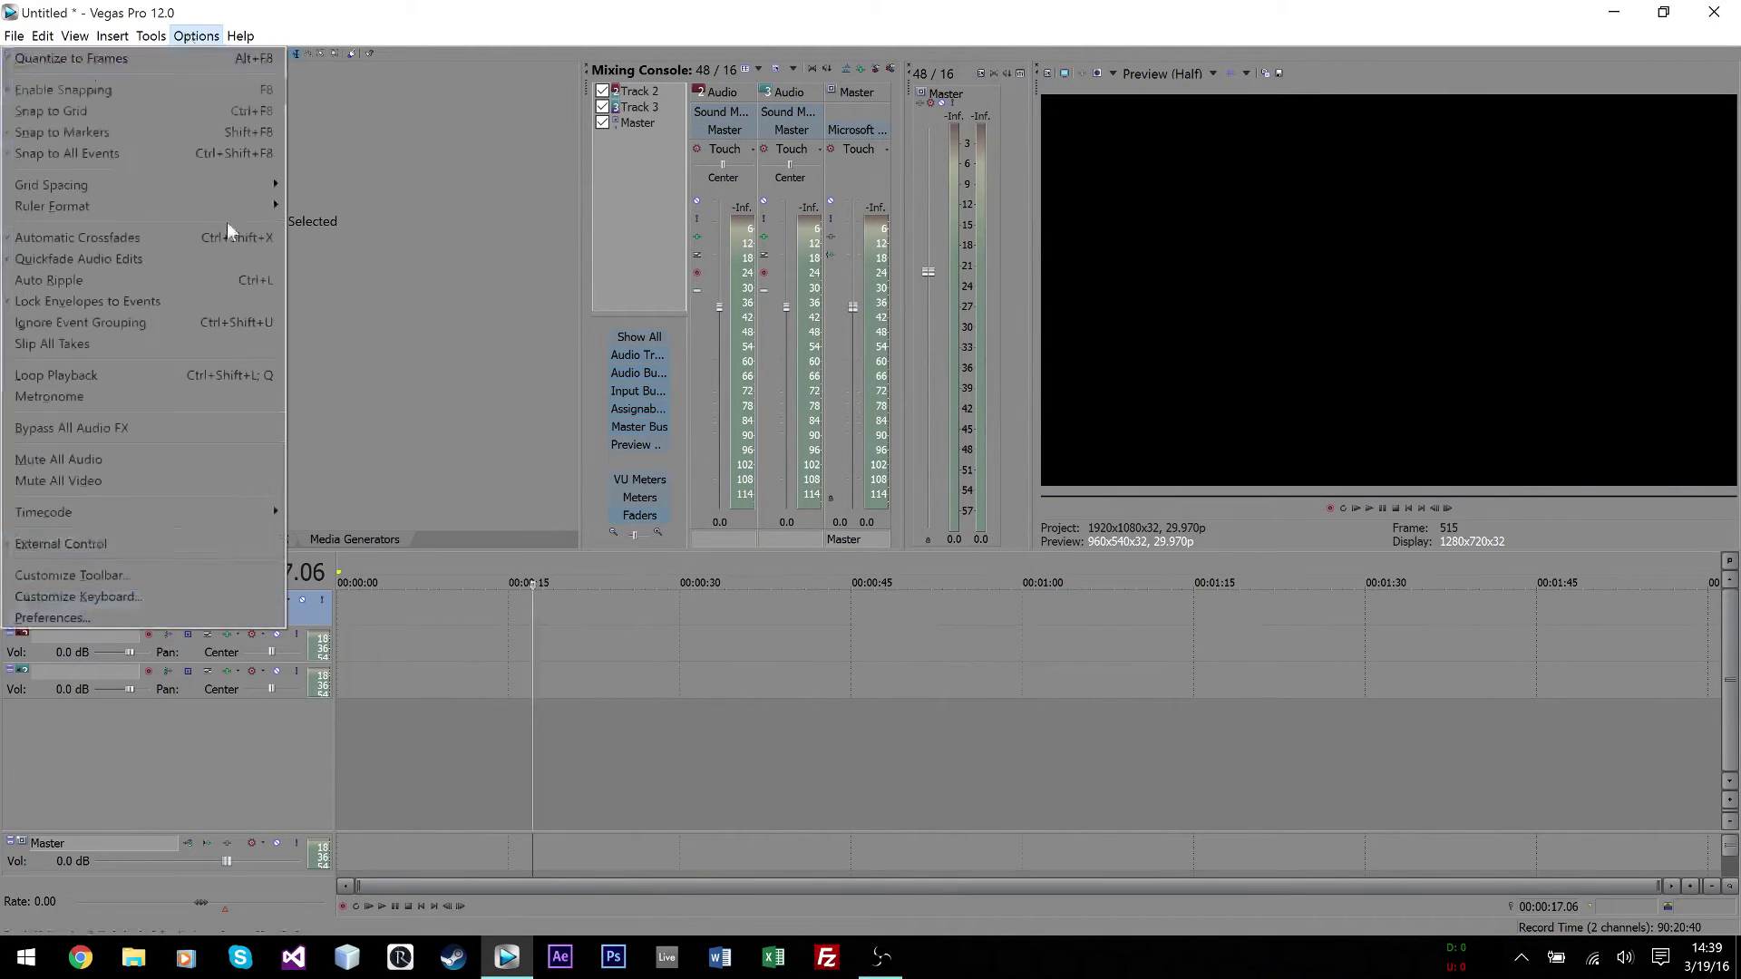
pyautogui.click(200, 615)
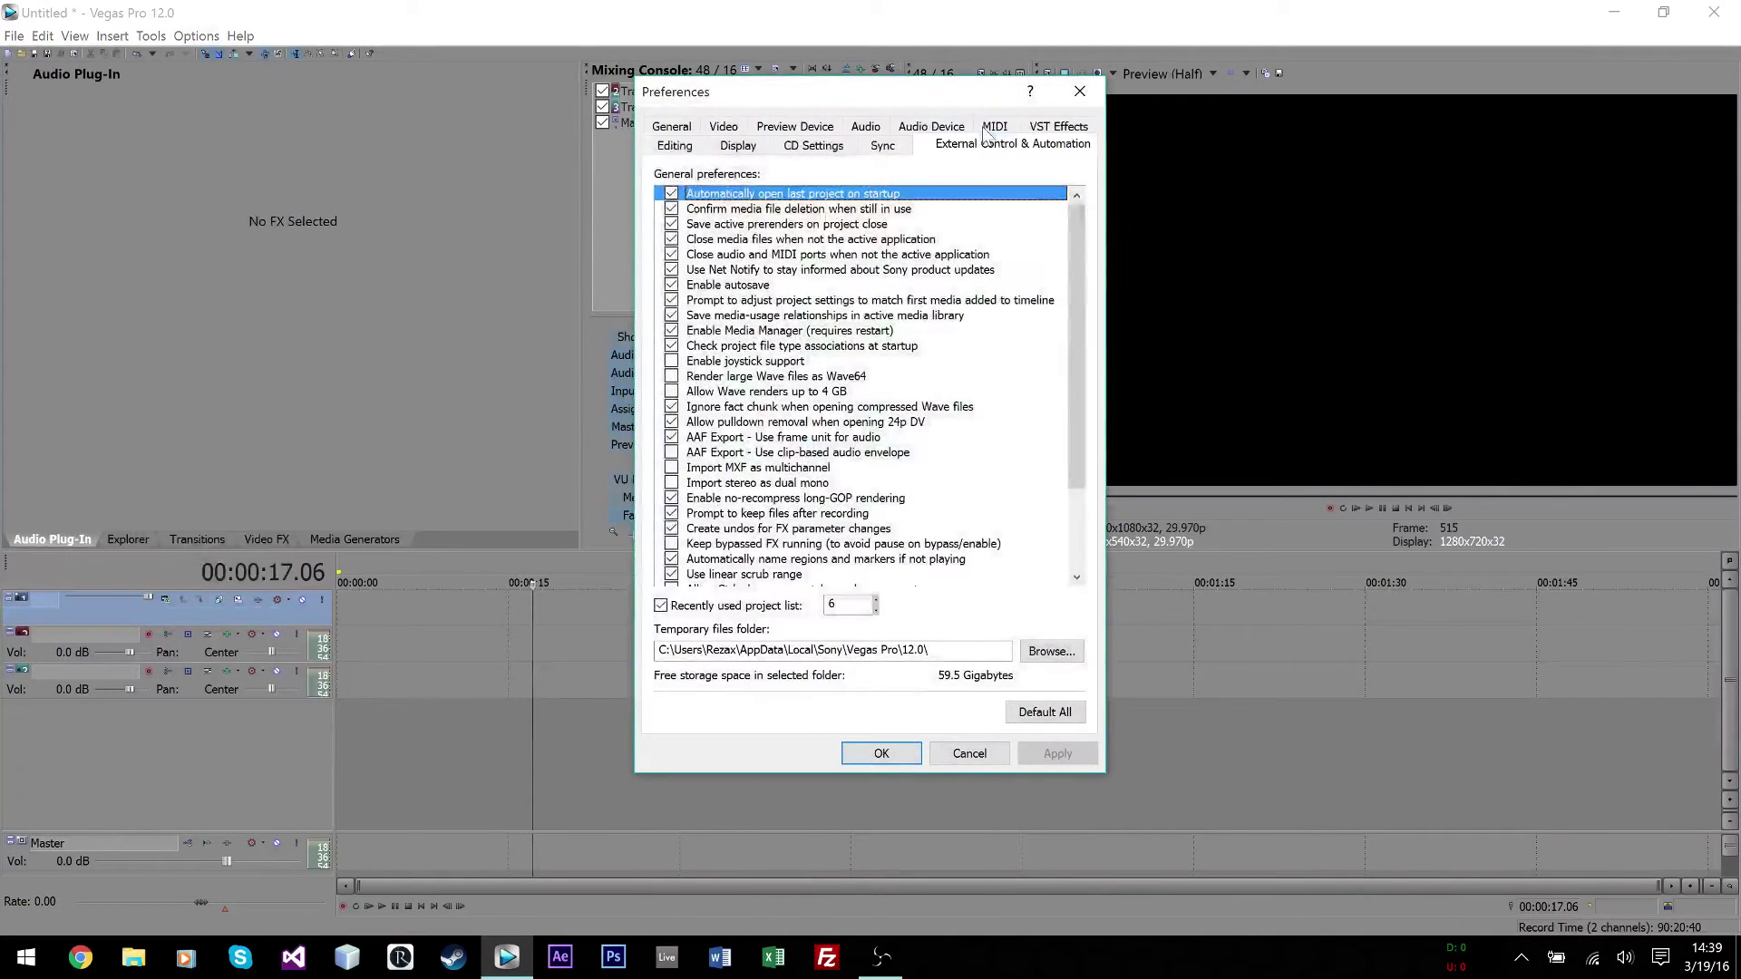
pyautogui.click(961, 128)
pyautogui.rightClick(827, 285)
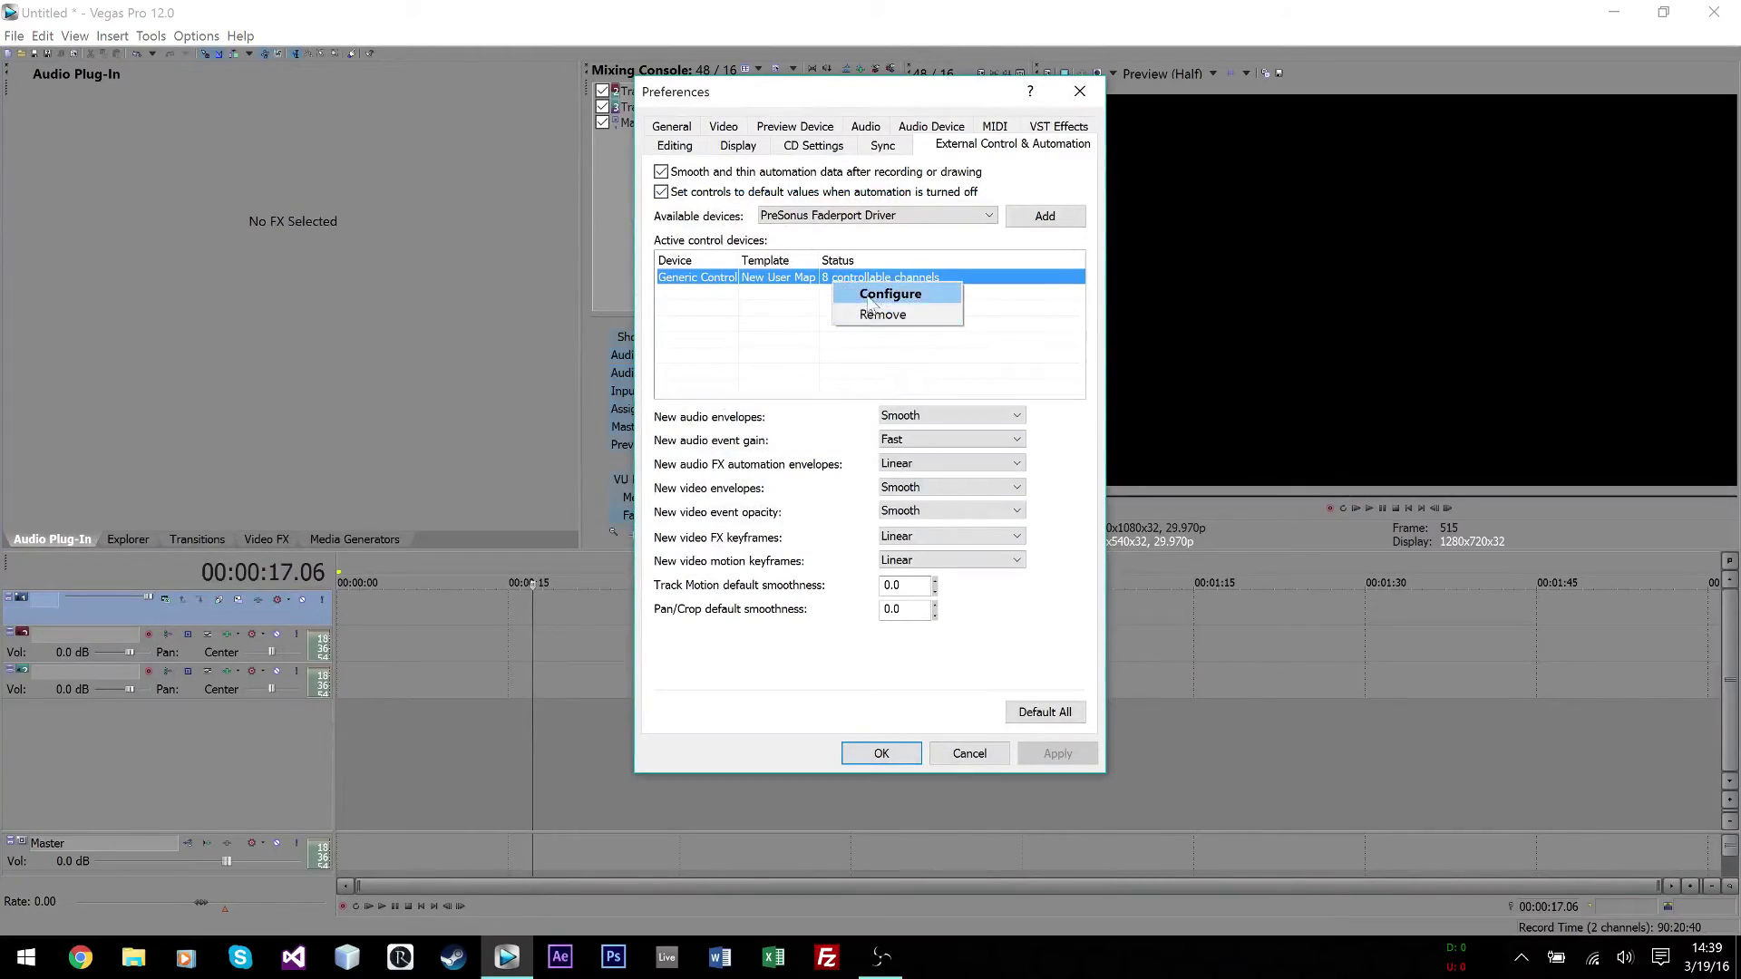
pyautogui.click(888, 295)
pyautogui.click(798, 270)
pyautogui.click(798, 283)
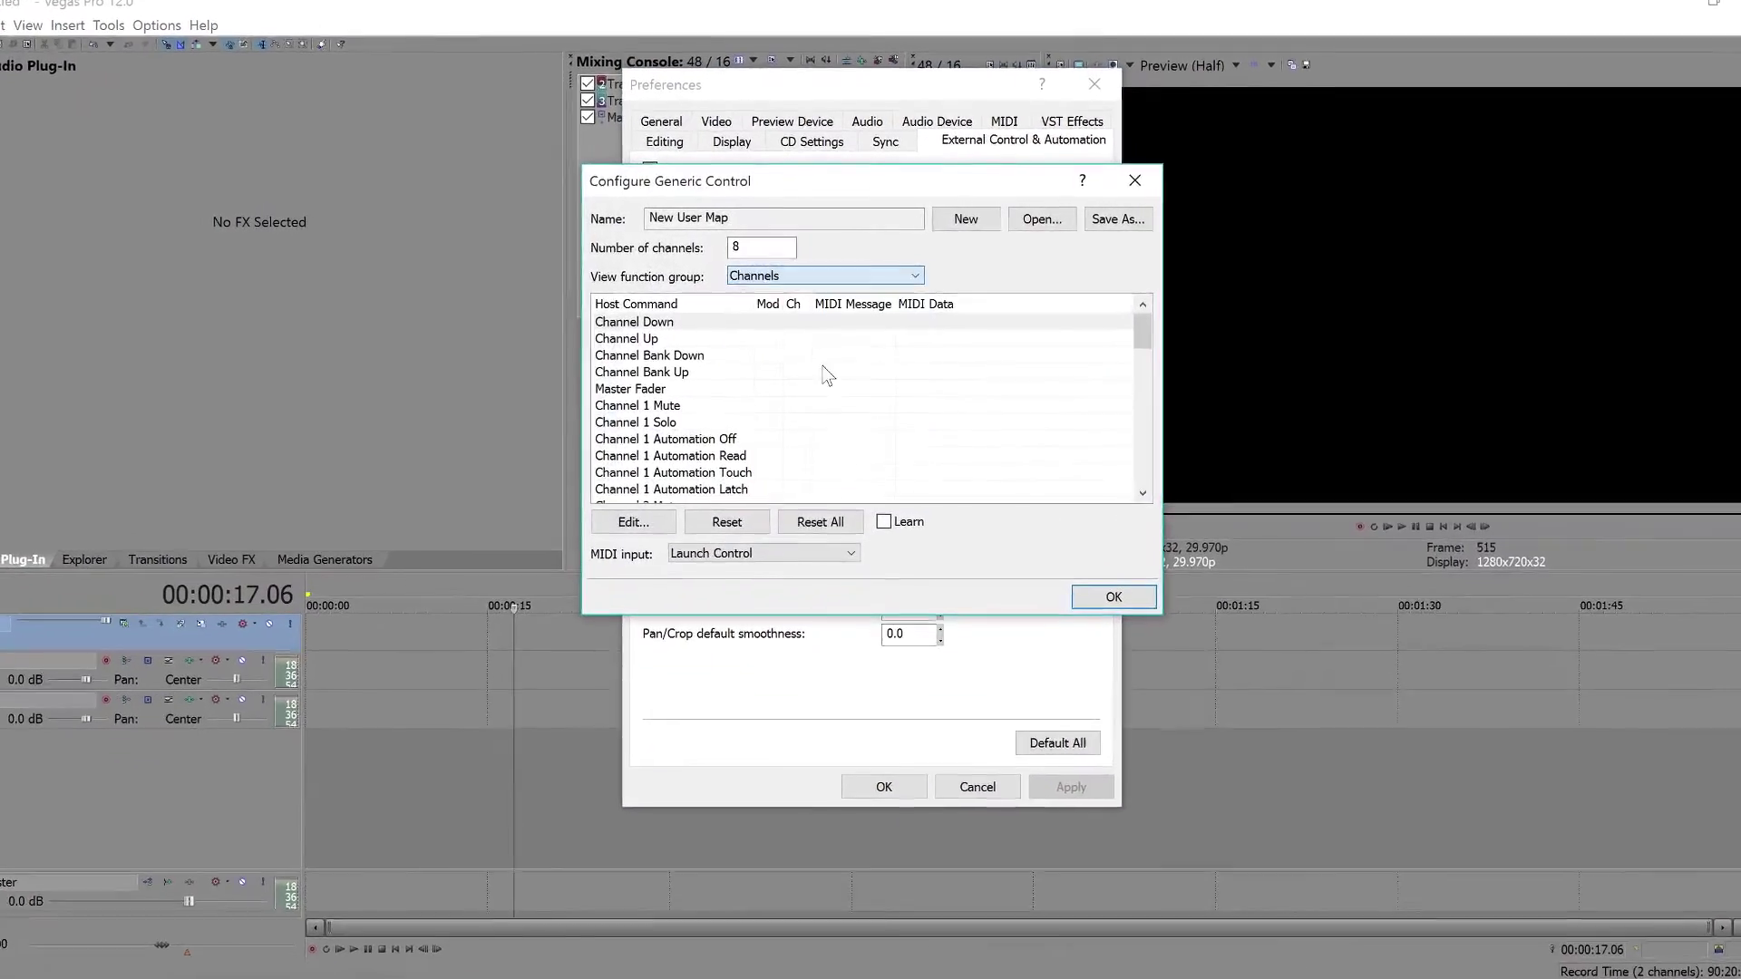
pyautogui.click(823, 276)
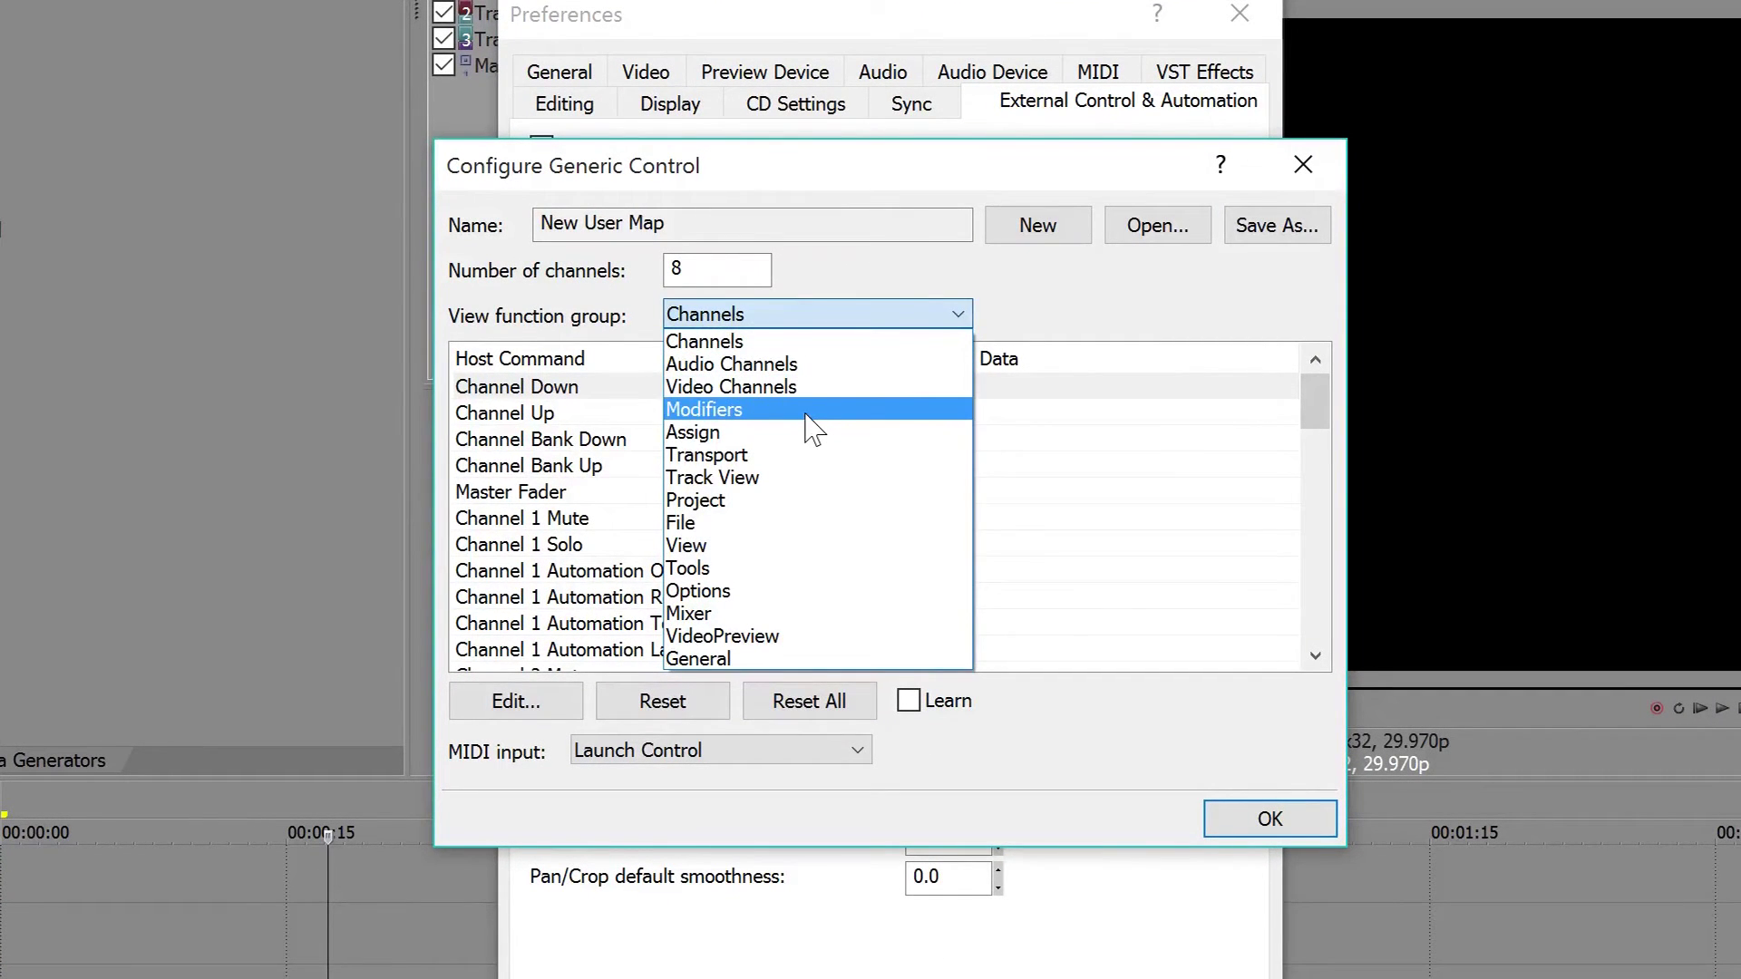
pyautogui.click(953, 314)
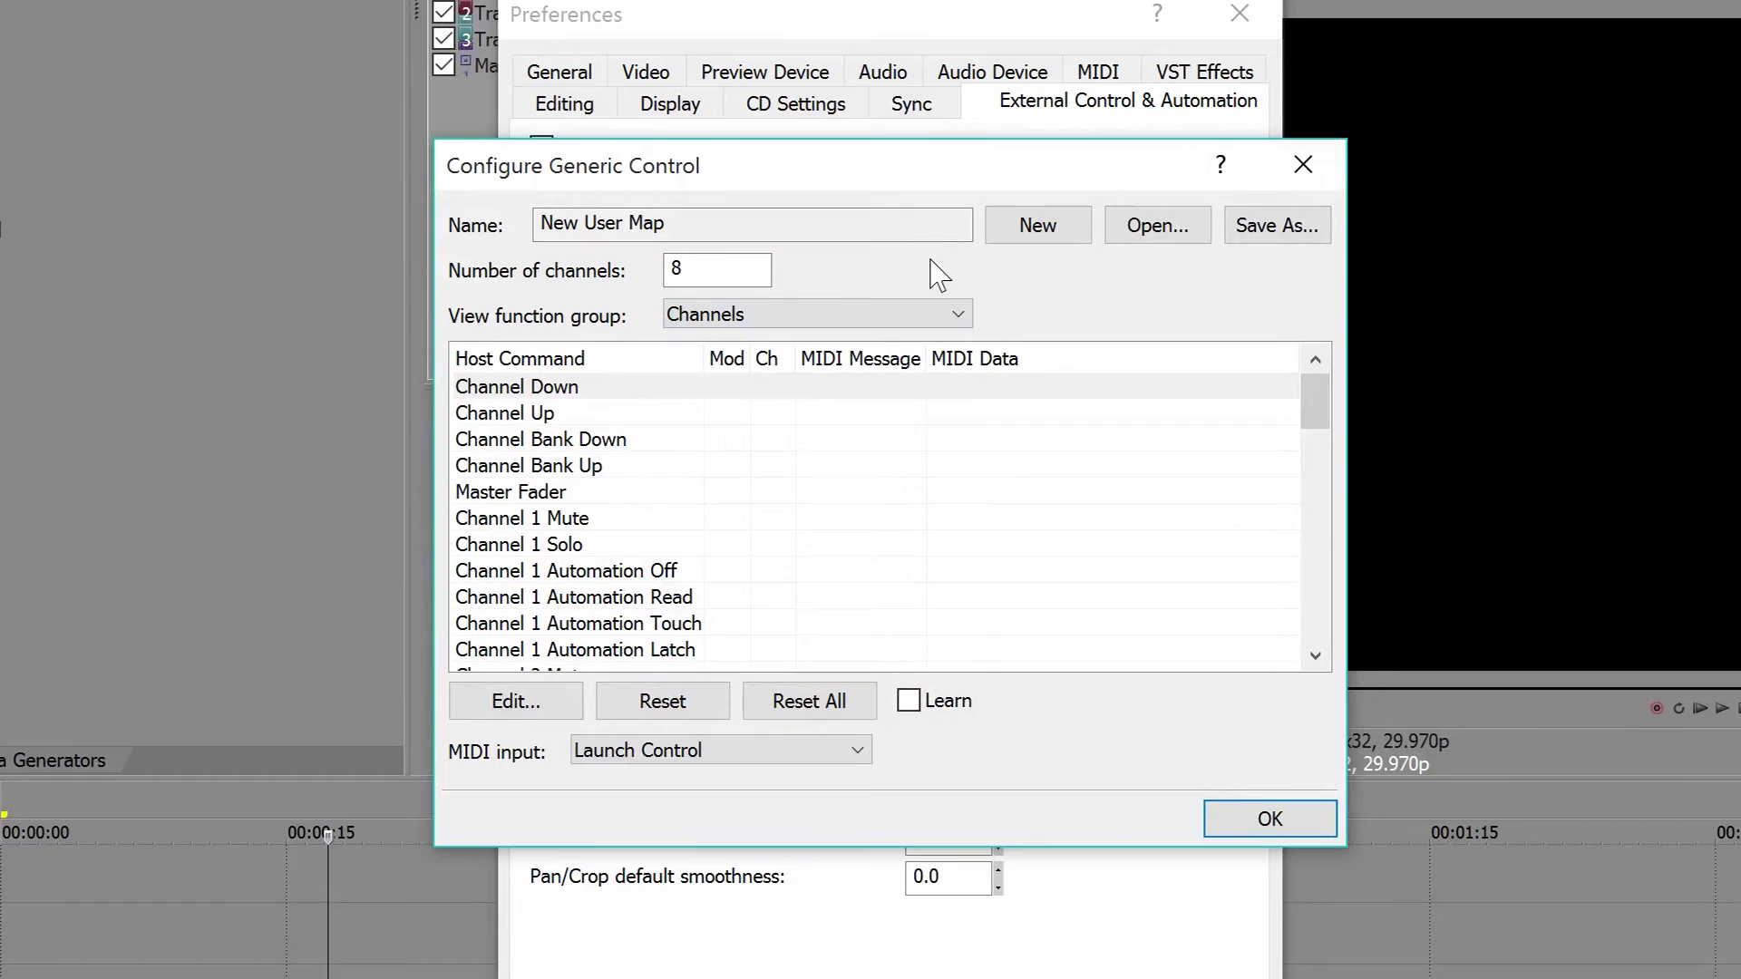
pyautogui.click(664, 229)
pyautogui.moveTo(657, 228); pyautogui.dragTo(498, 241)
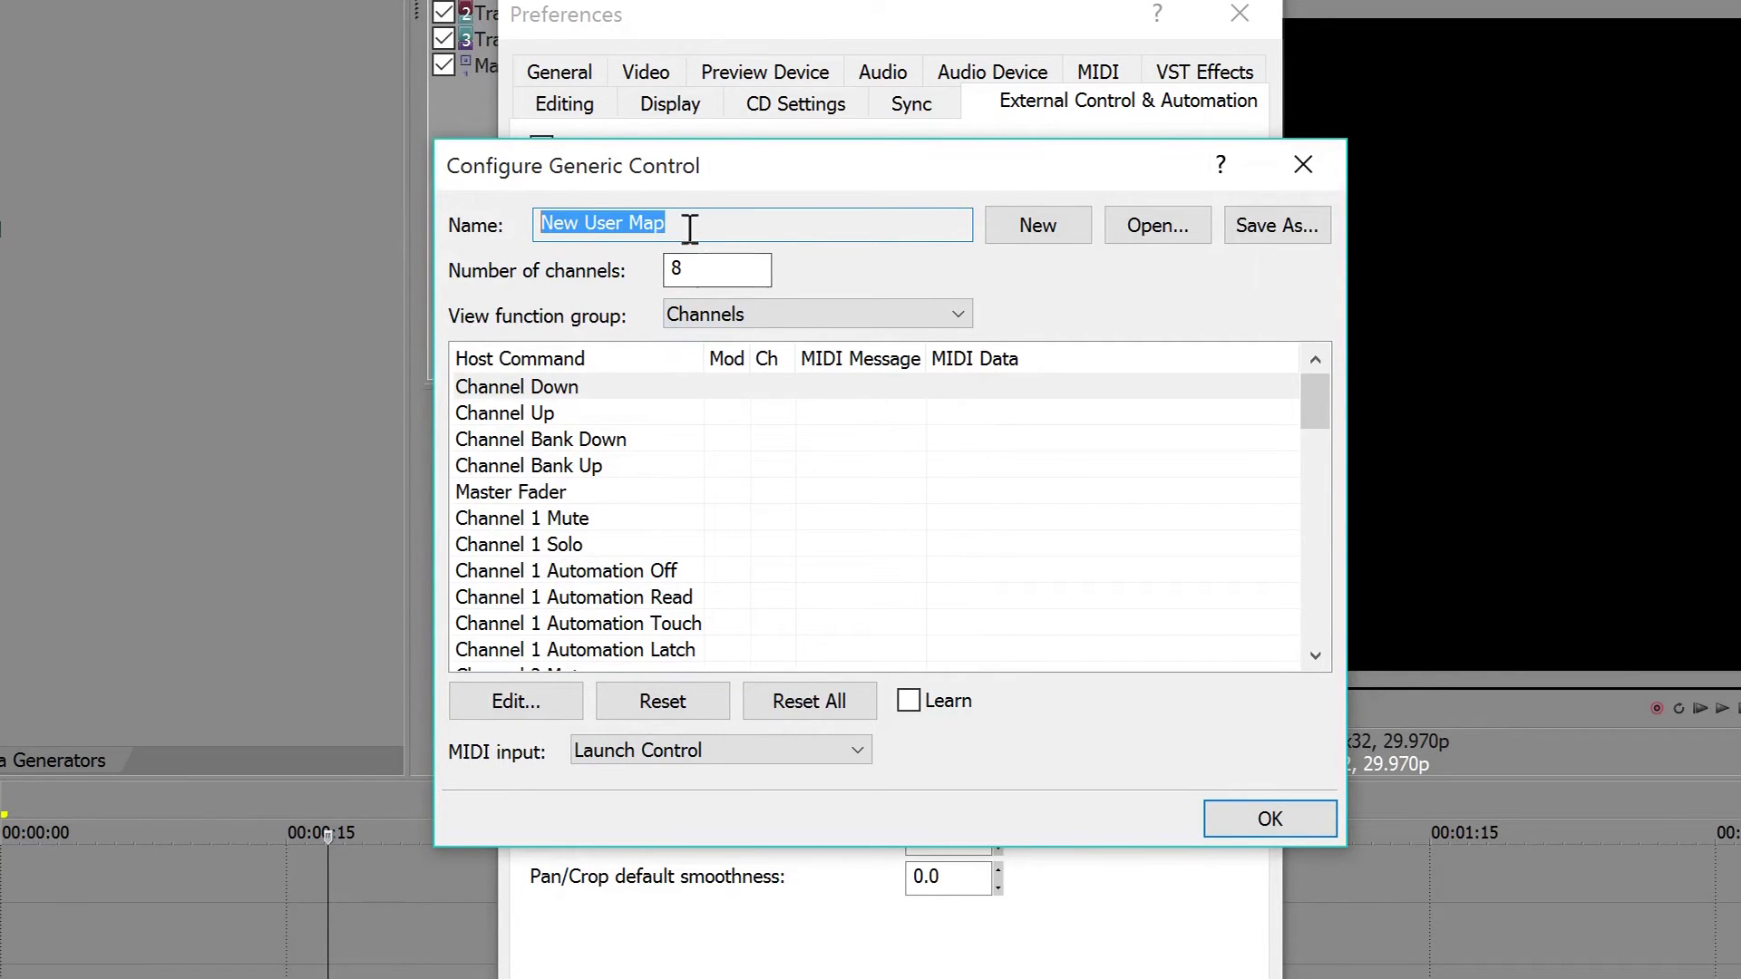
# Step: Load the Editing.xml map from the Generic Control Maps folder
pyautogui.click(1141, 233)
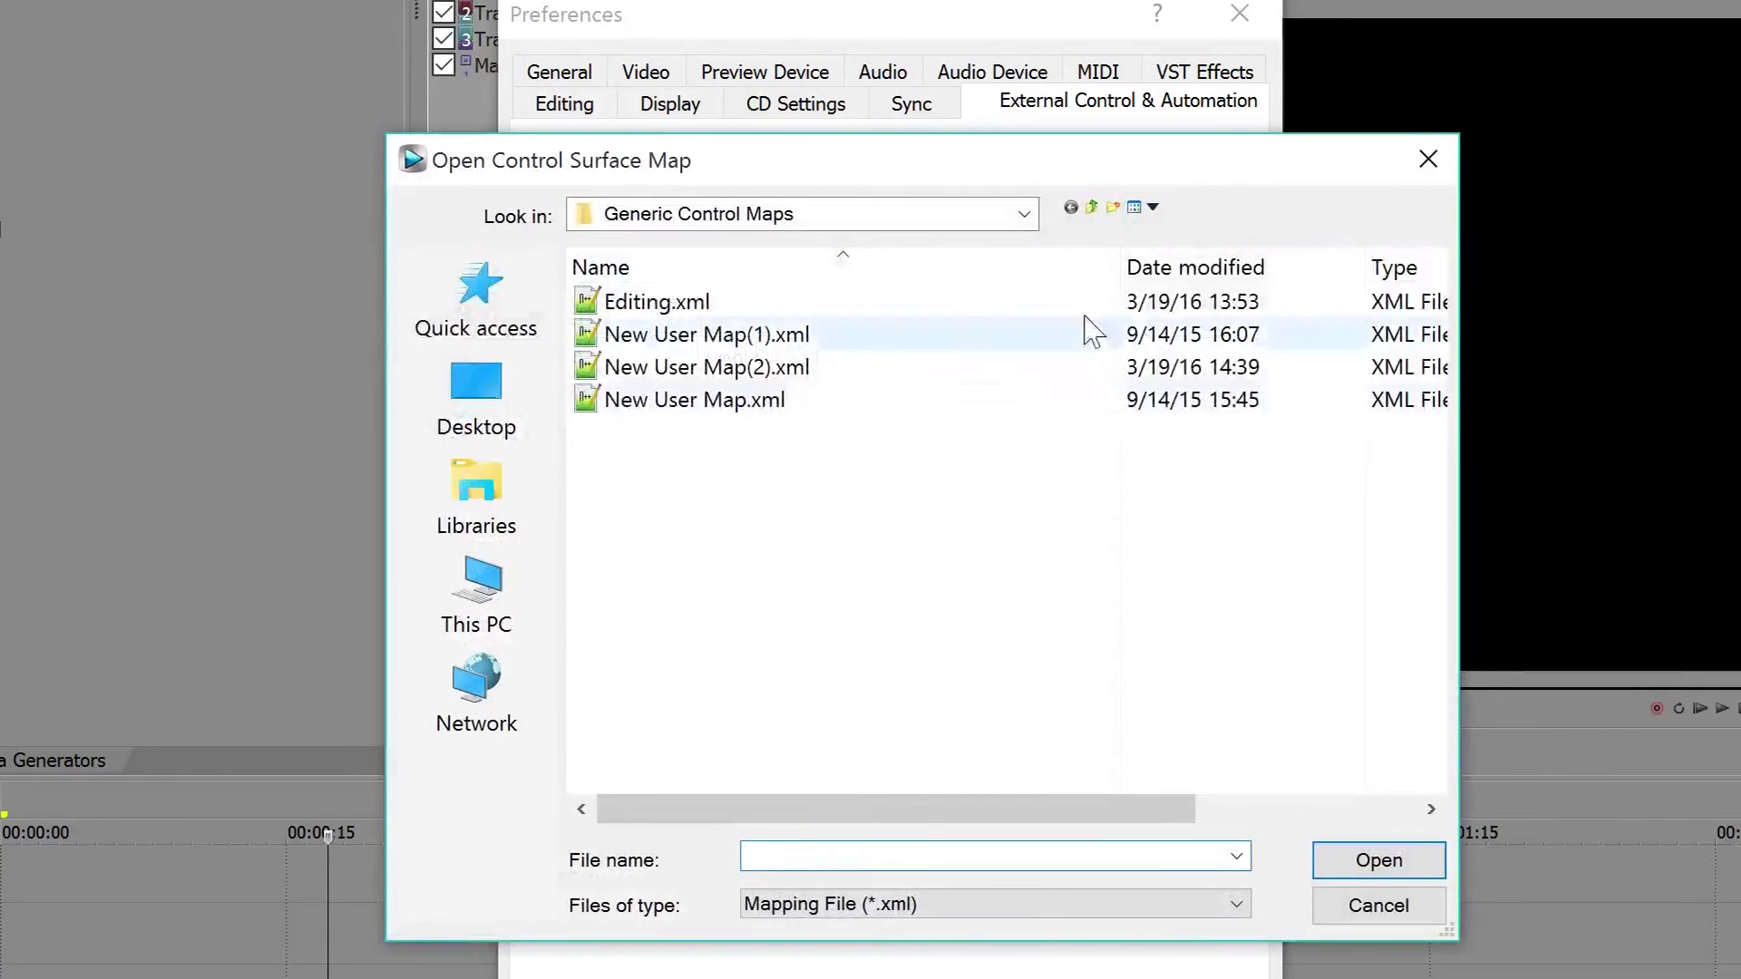
pyautogui.click(817, 306)
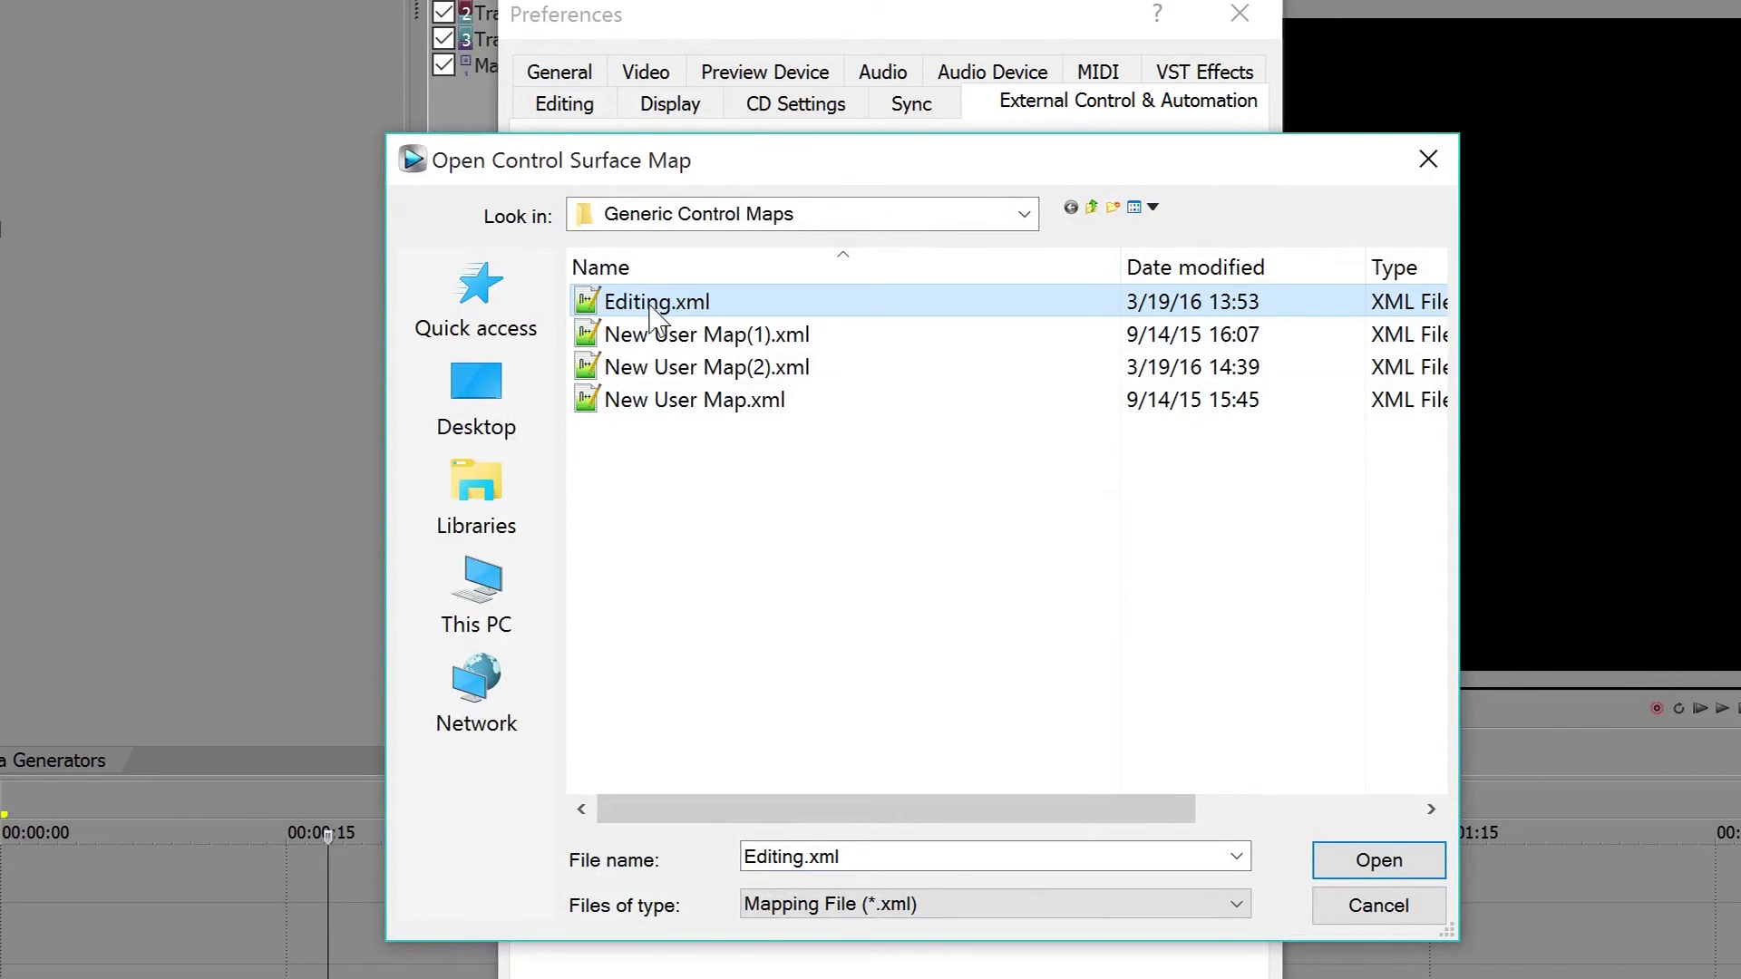
pyautogui.moveTo(898, 801); pyautogui.dragTo(839, 827)
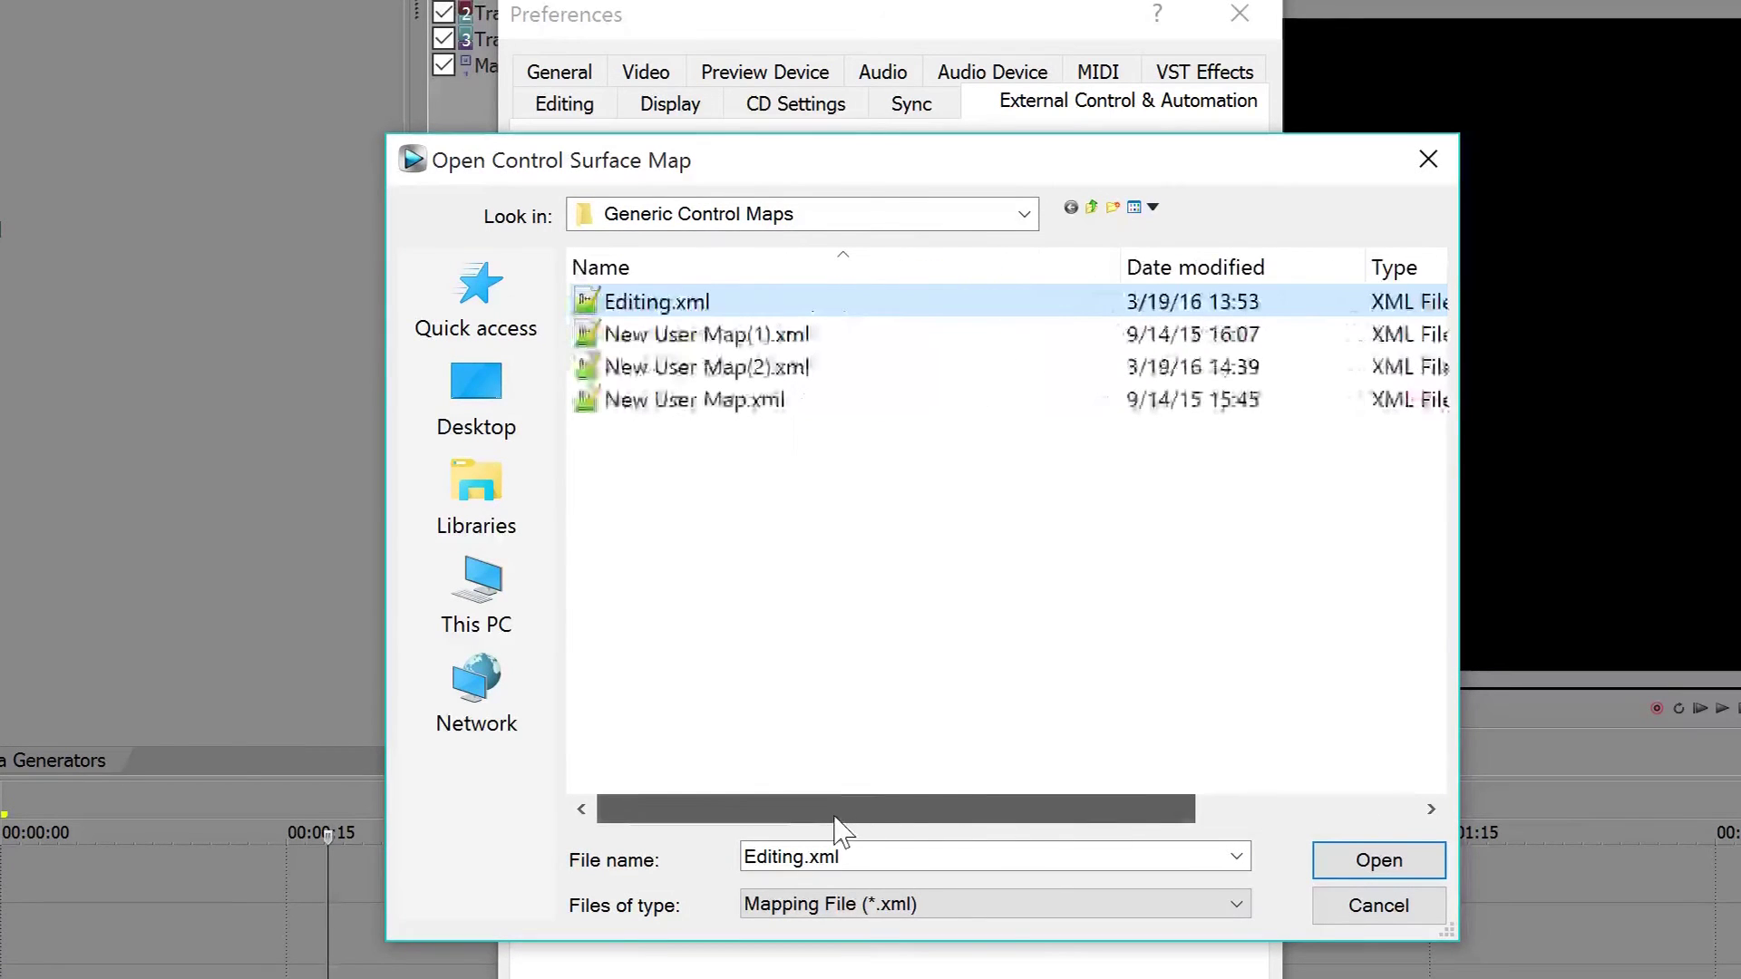
pyautogui.click(1378, 862)
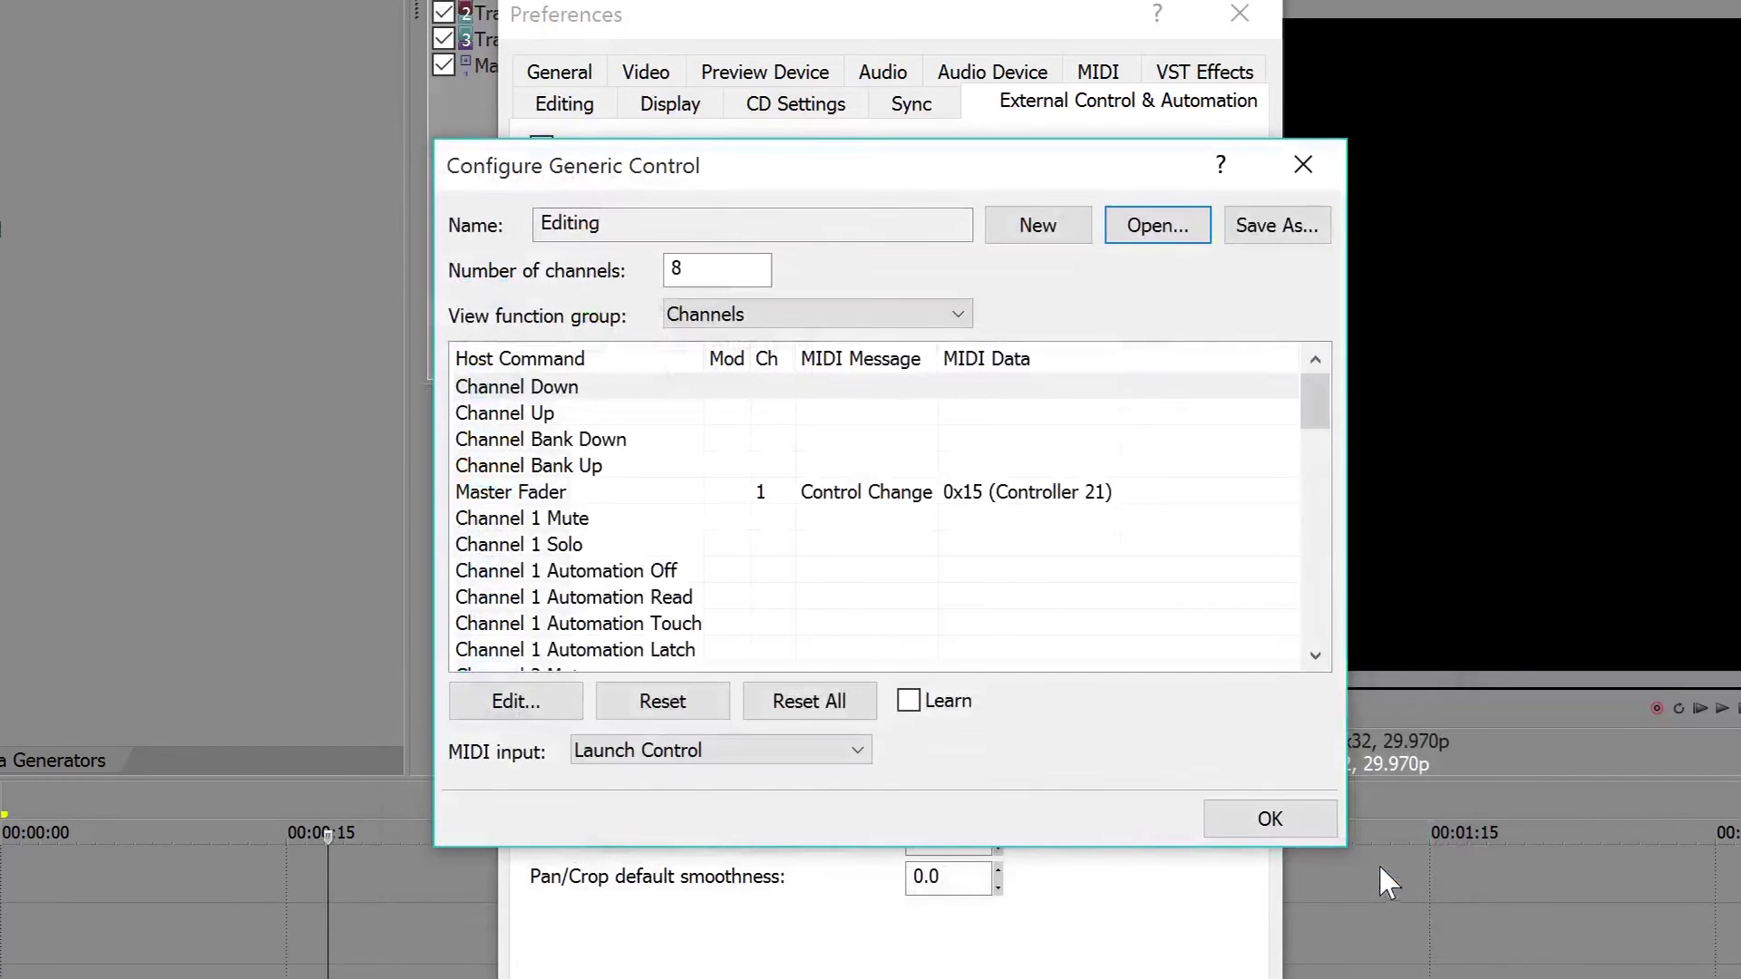
# Step: Review the Master Fader mapping (channel 9, Controller 41), accept the map and close Preferences
pyautogui.click(960, 497)
pyautogui.scroll(-1, 958, 504)
pyautogui.scroll(1, 966, 519)
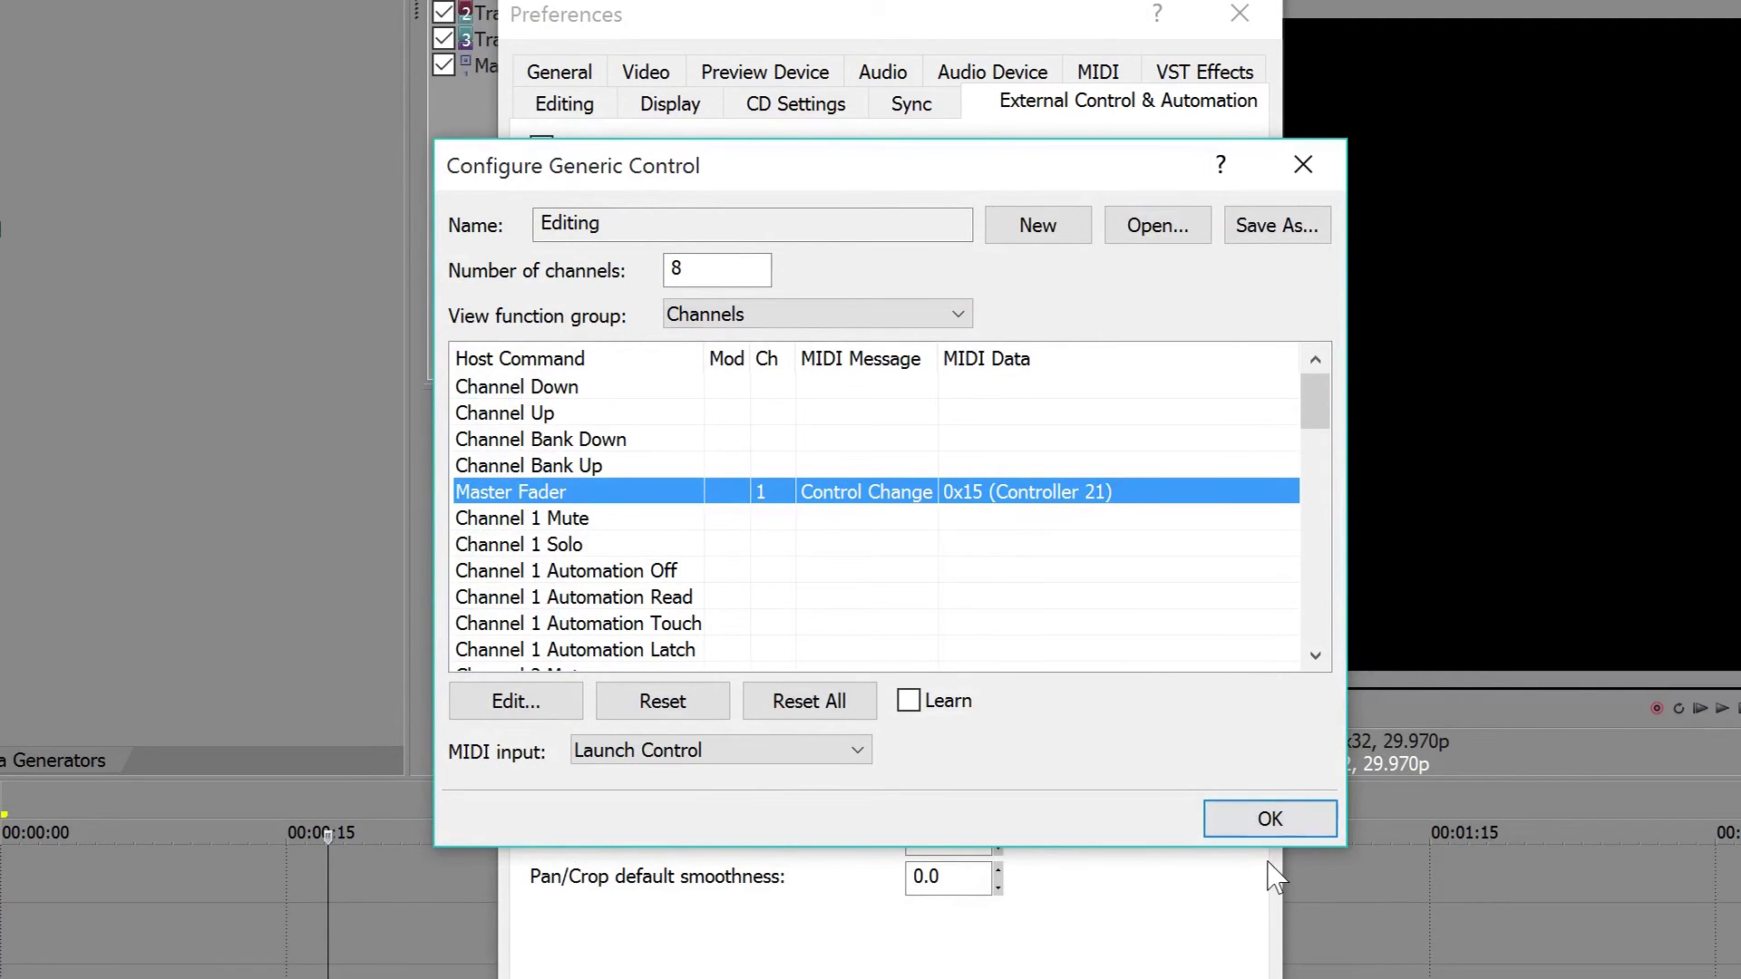
pyautogui.click(1269, 819)
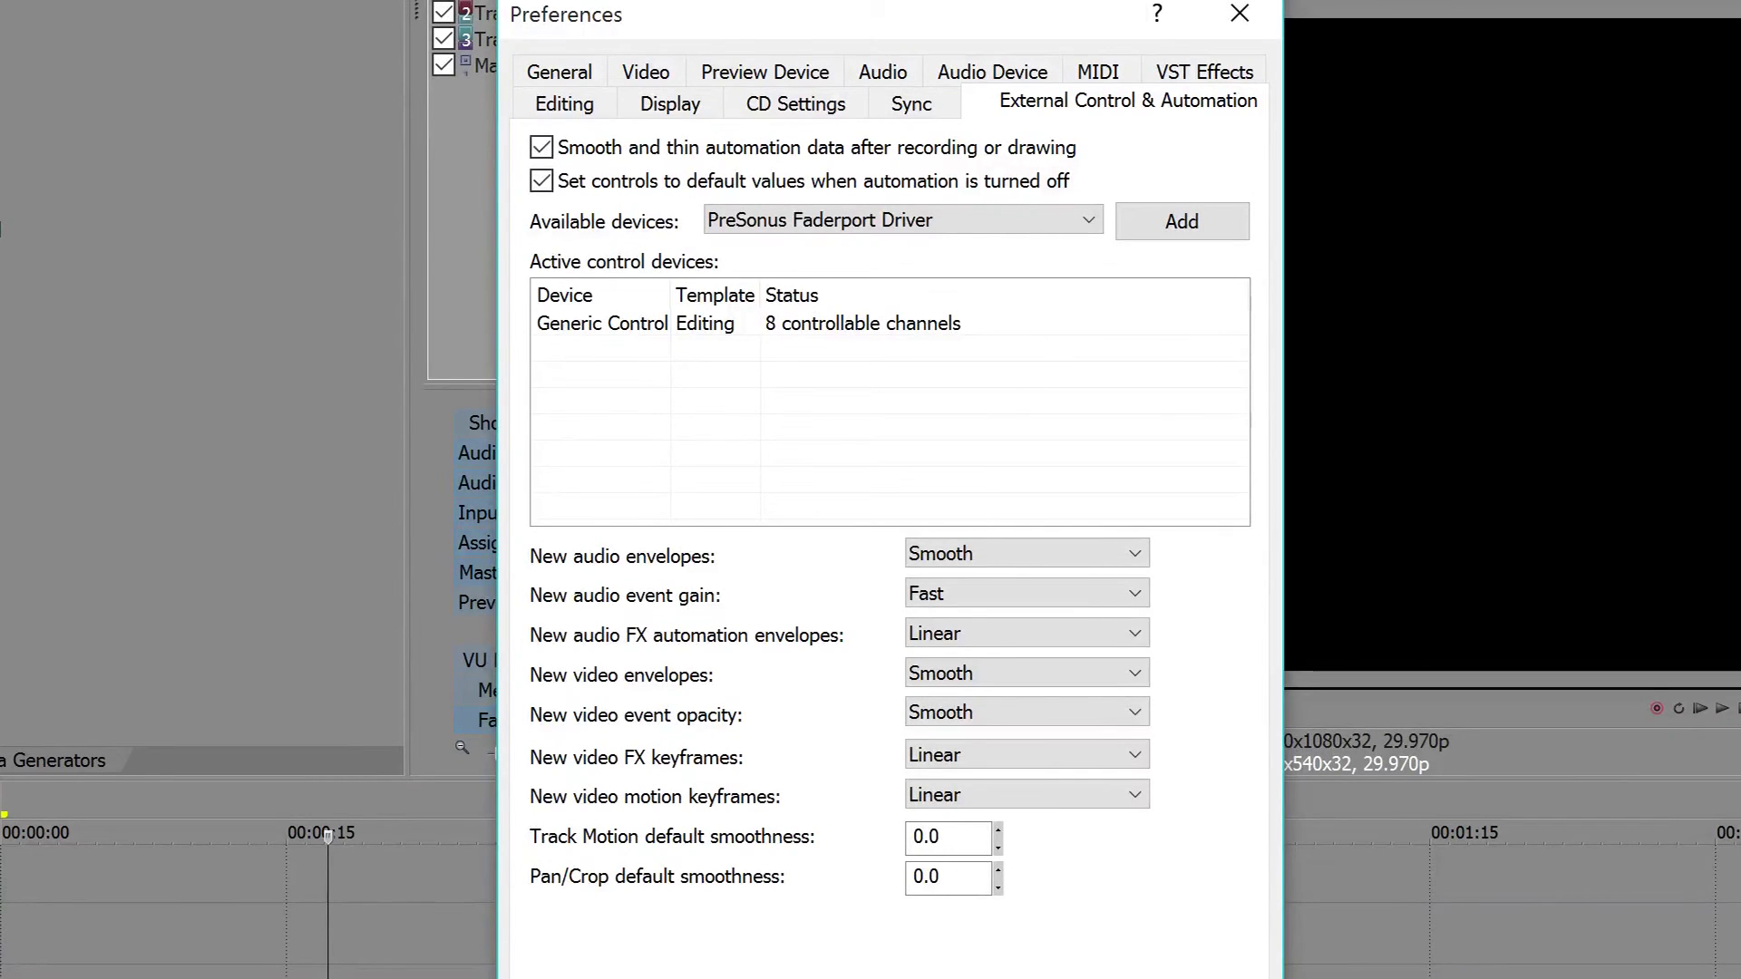
pyautogui.press('Return')
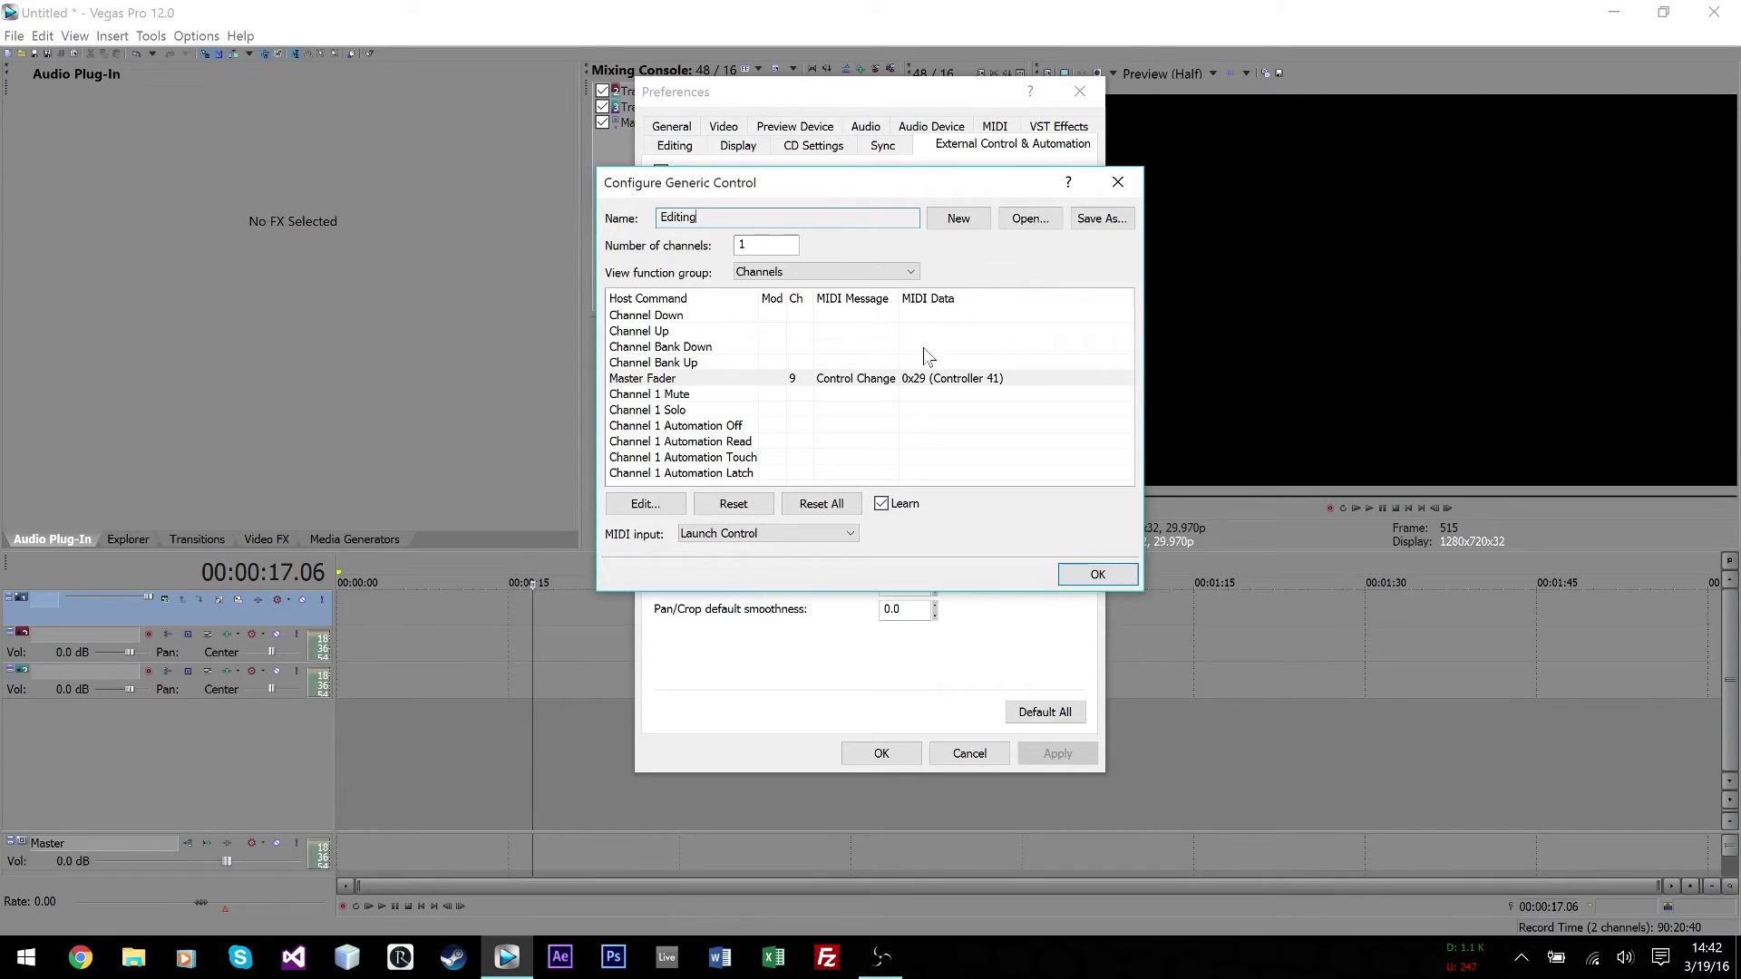
pyautogui.click(876, 379)
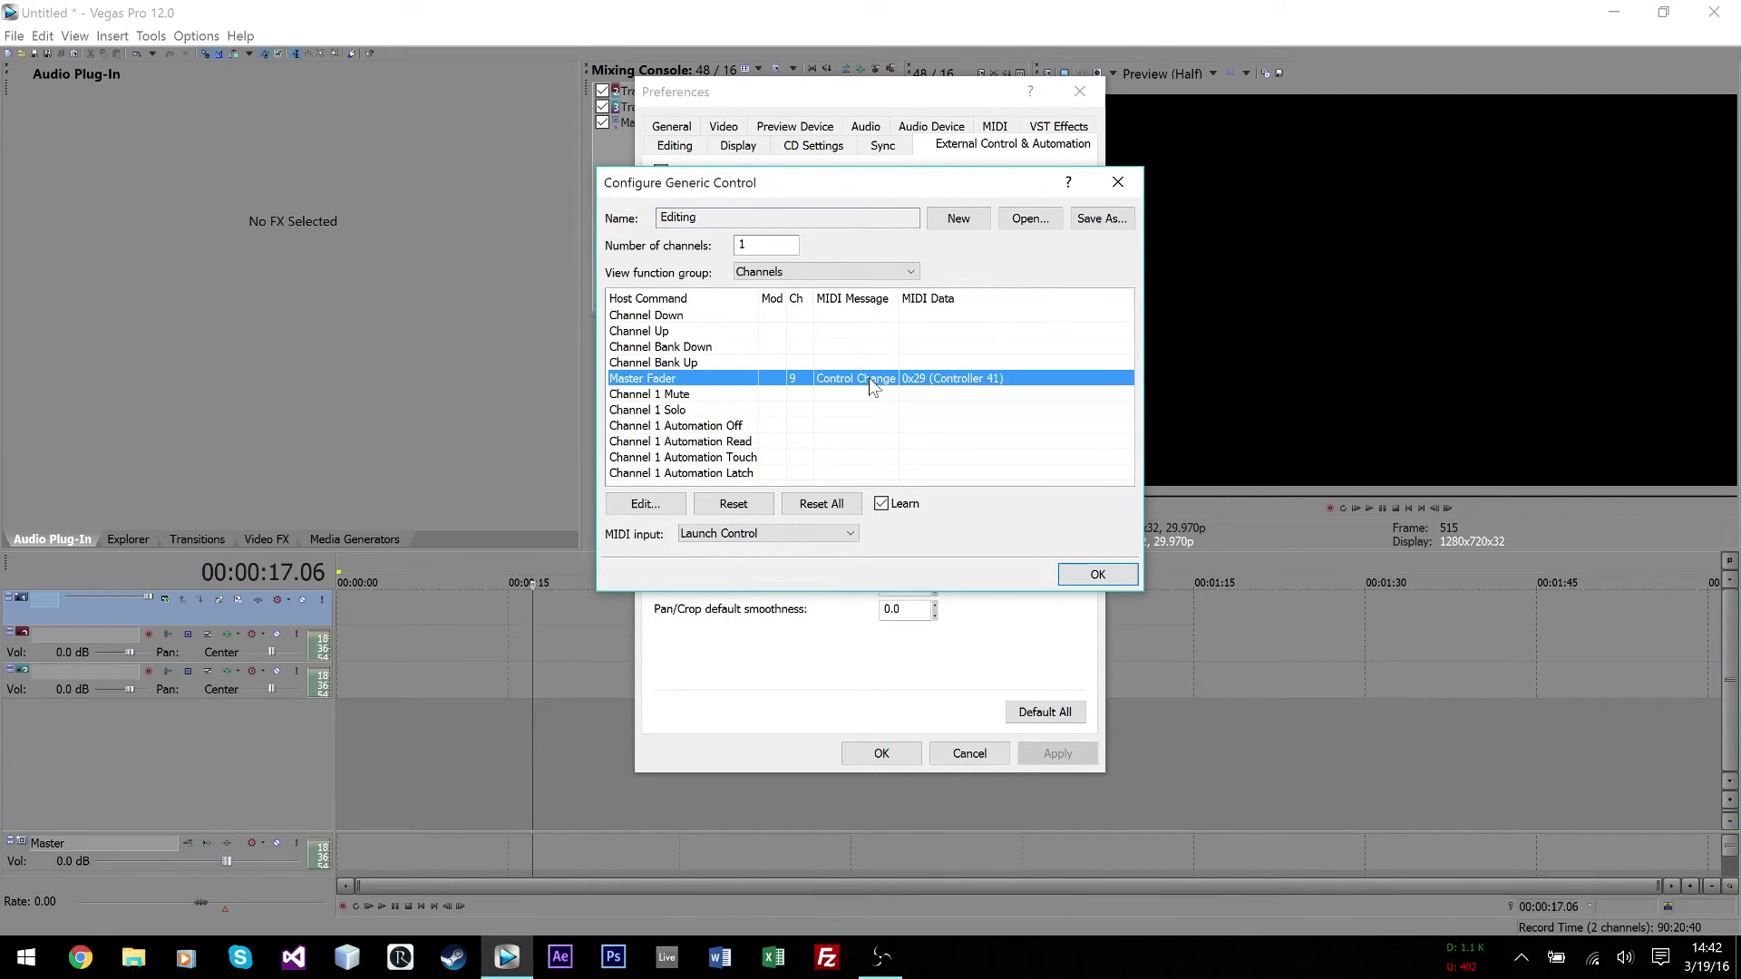
pyautogui.click(728, 221)
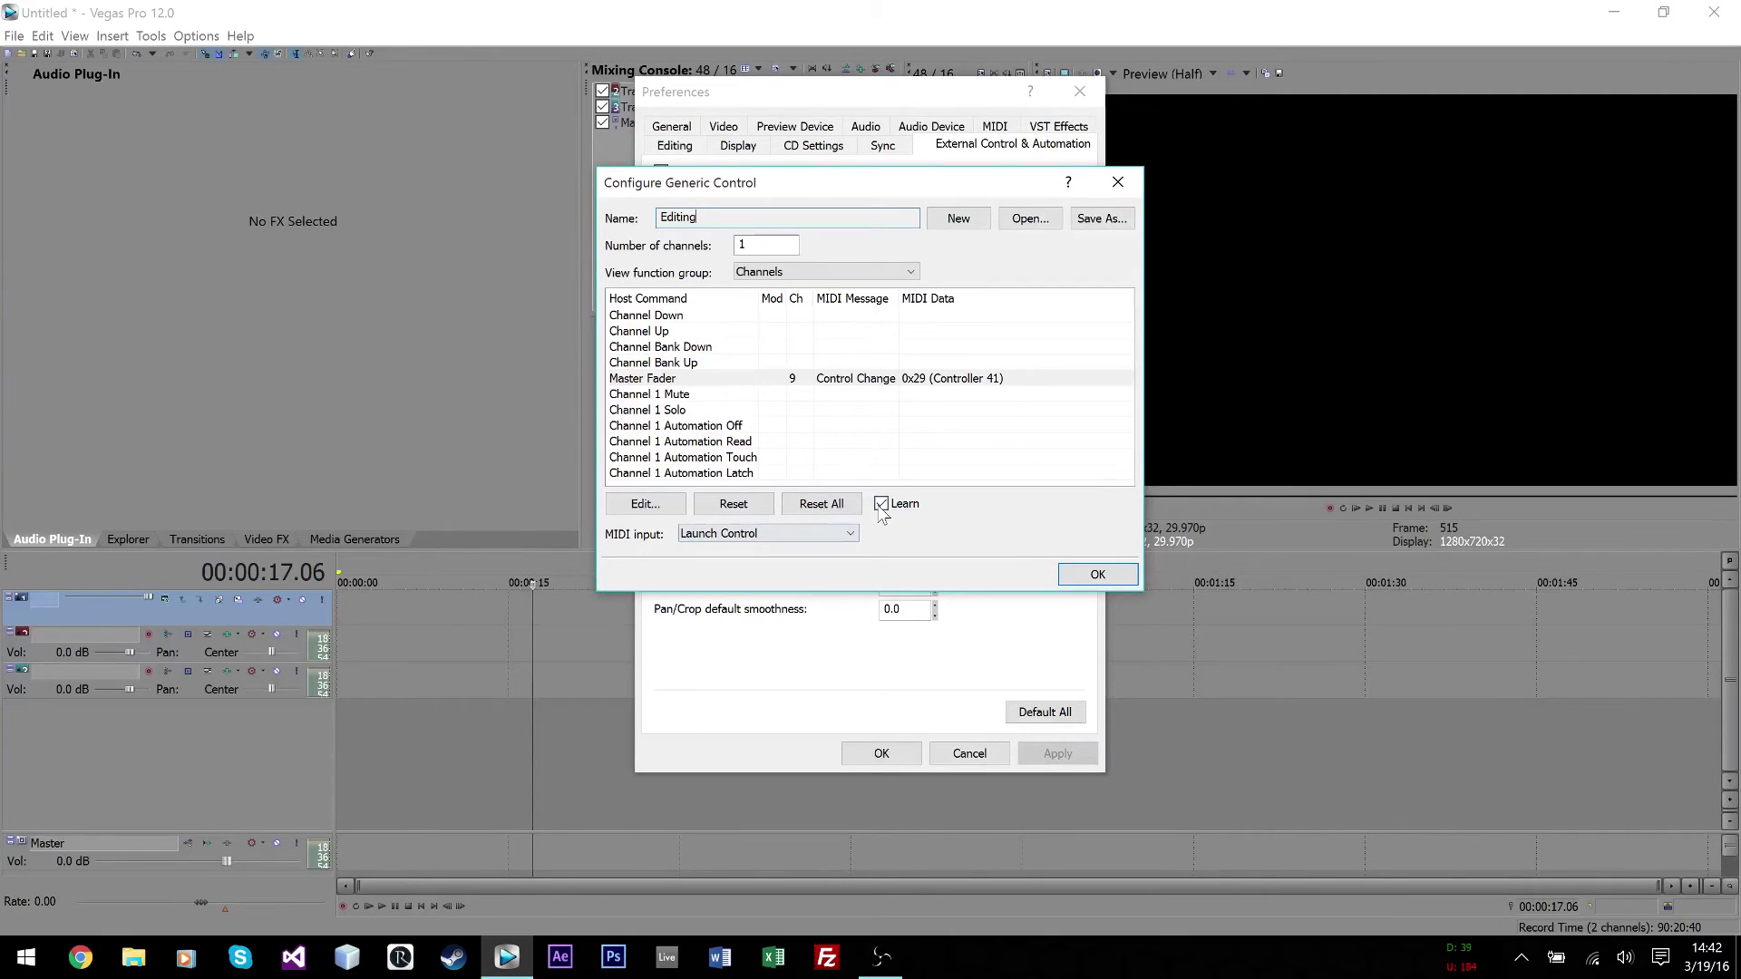
# Step: Confirm the Editing map settings and preferences, then test playback start and stop
pyautogui.click(1097, 577)
pyautogui.click(898, 753)
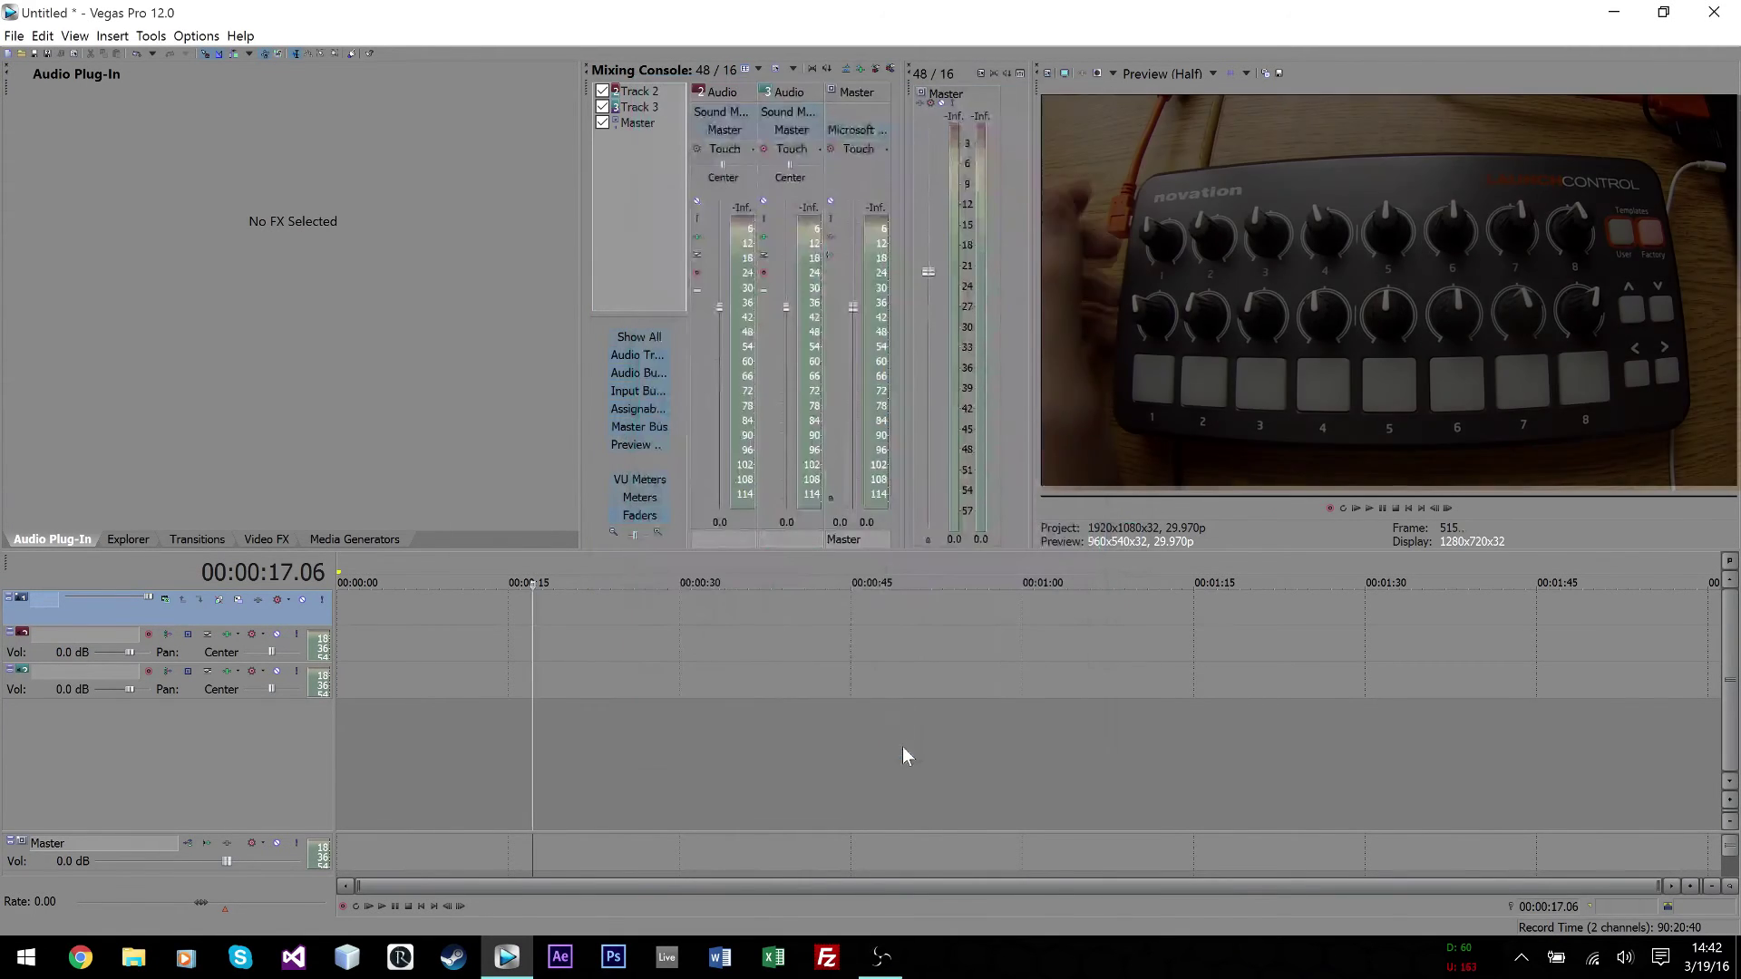
pyautogui.press('space')
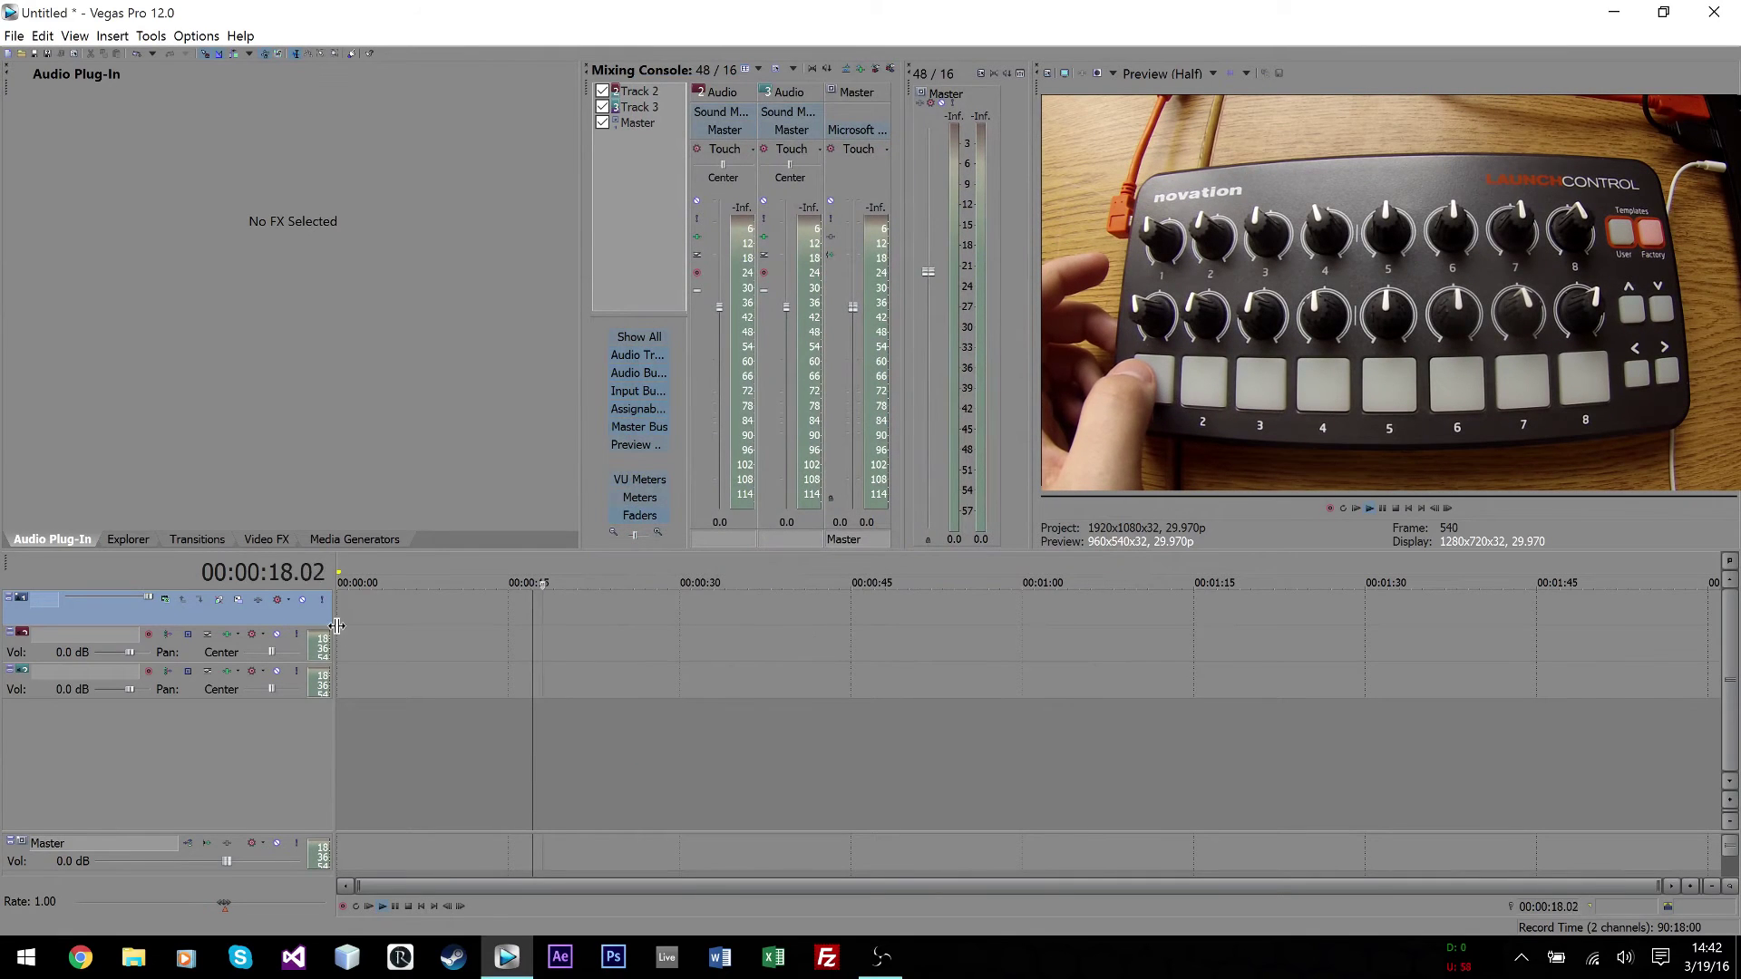
pyautogui.press('space')
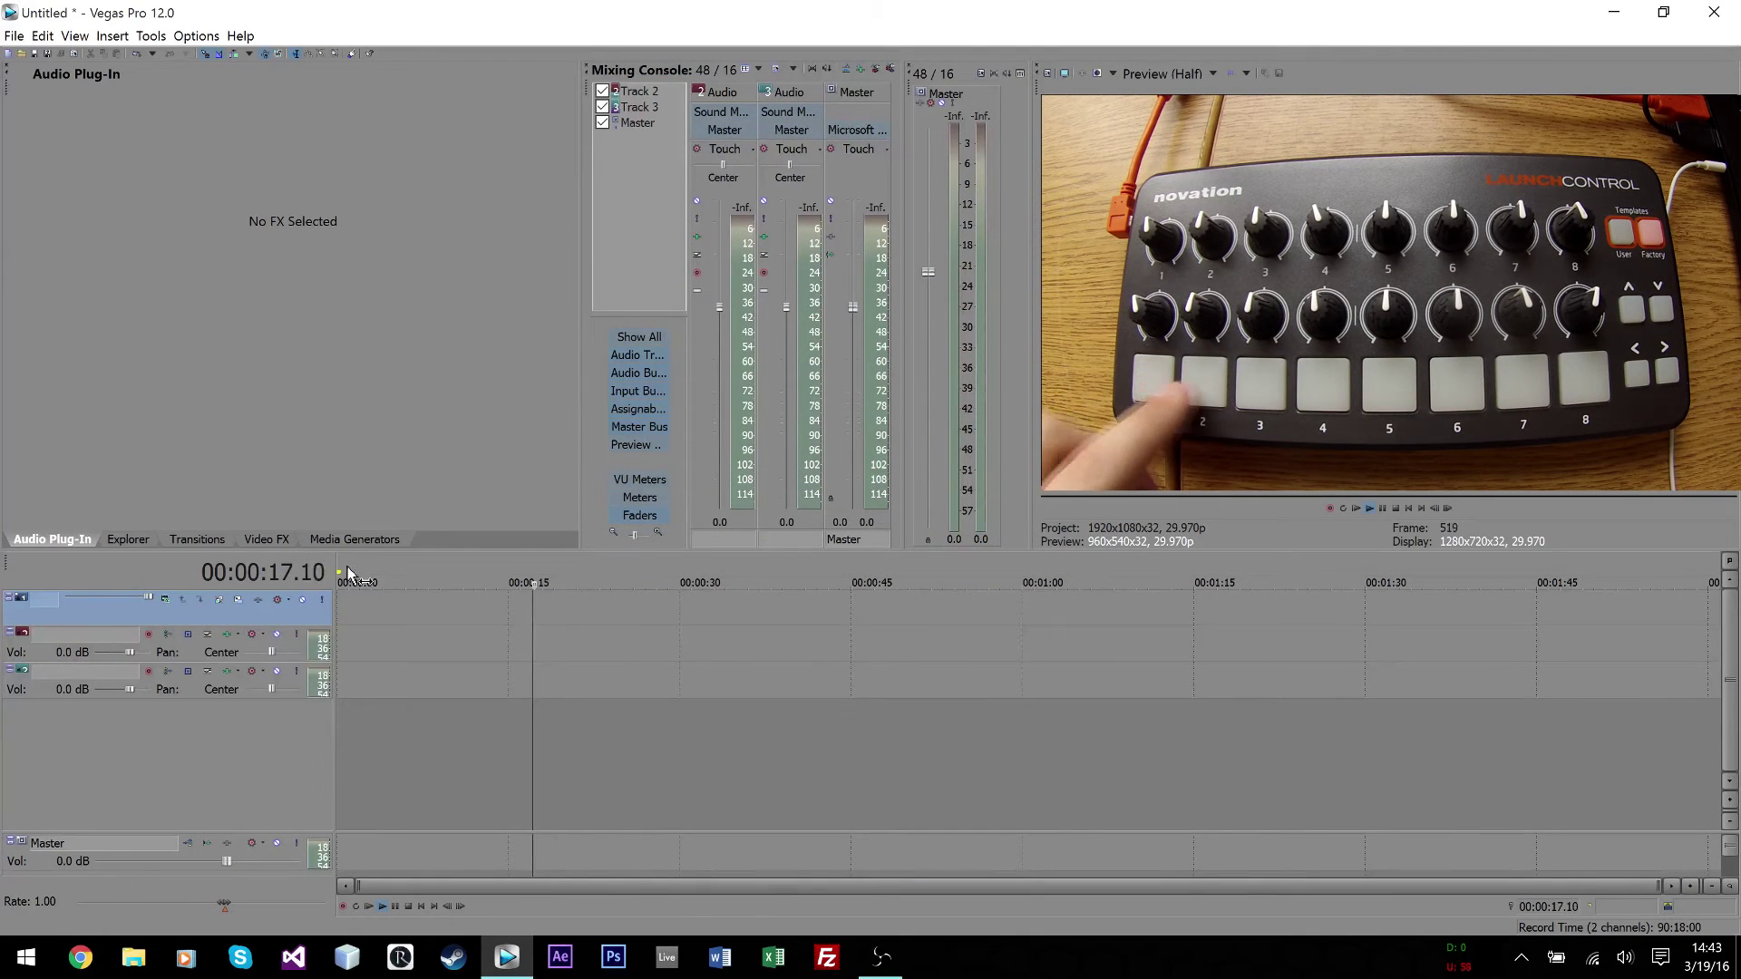
pyautogui.press('space')
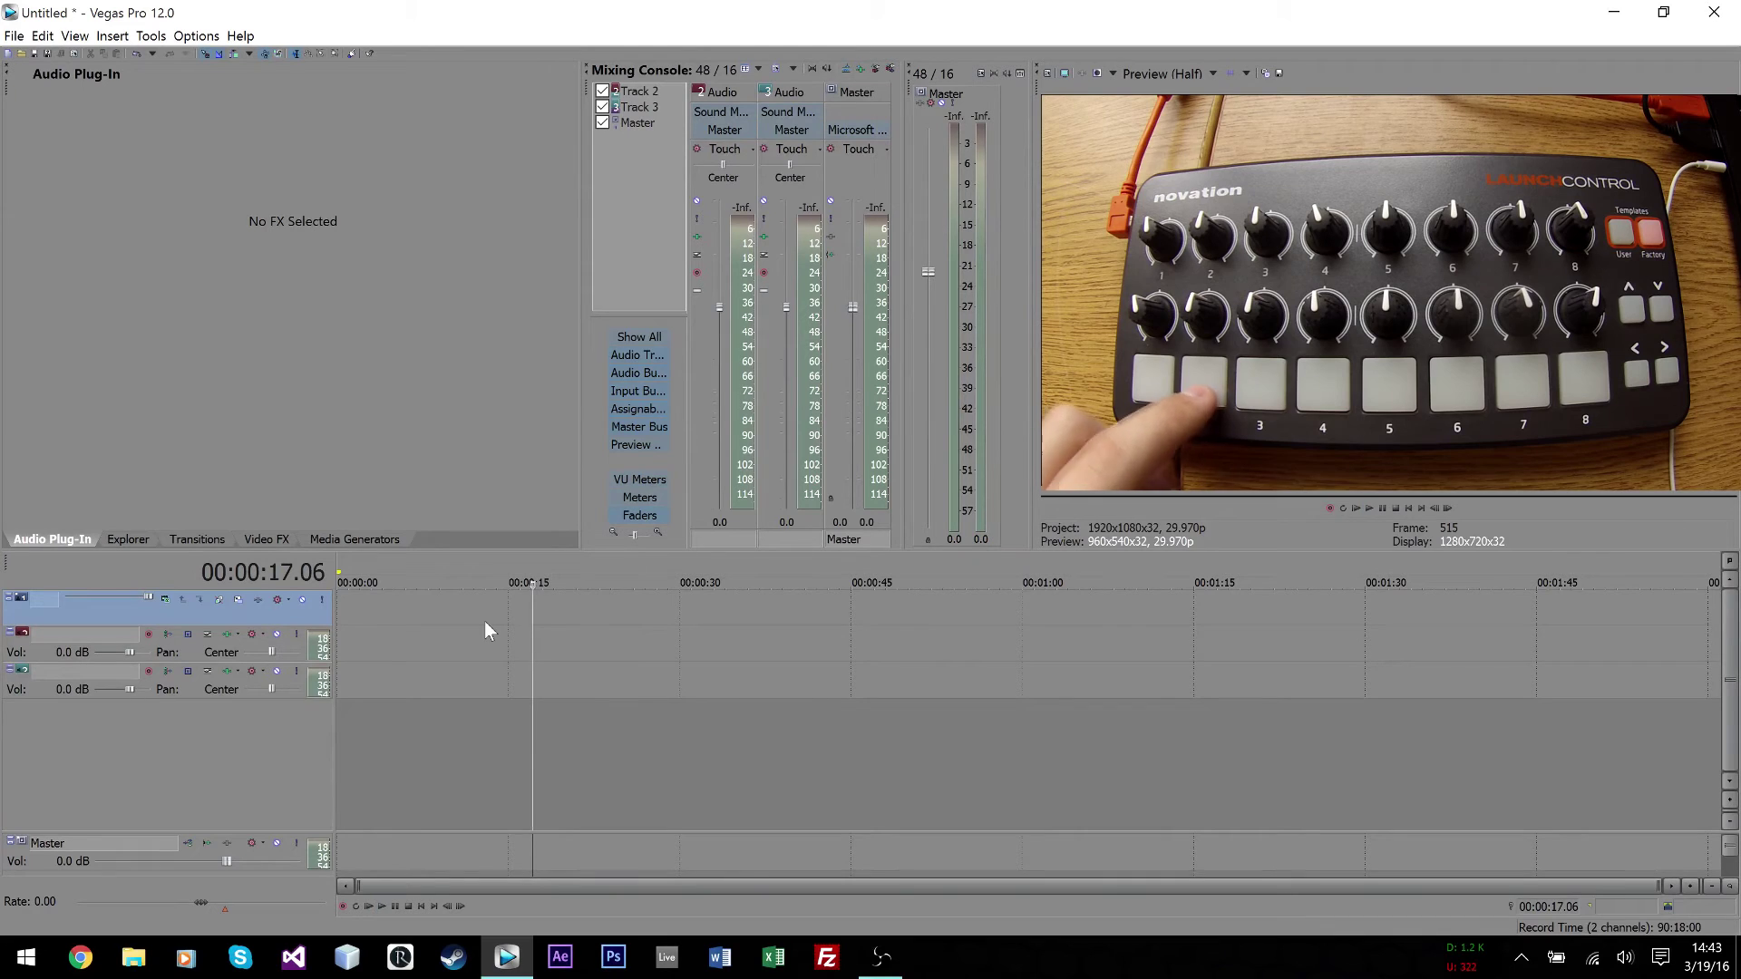
pyautogui.press('space')
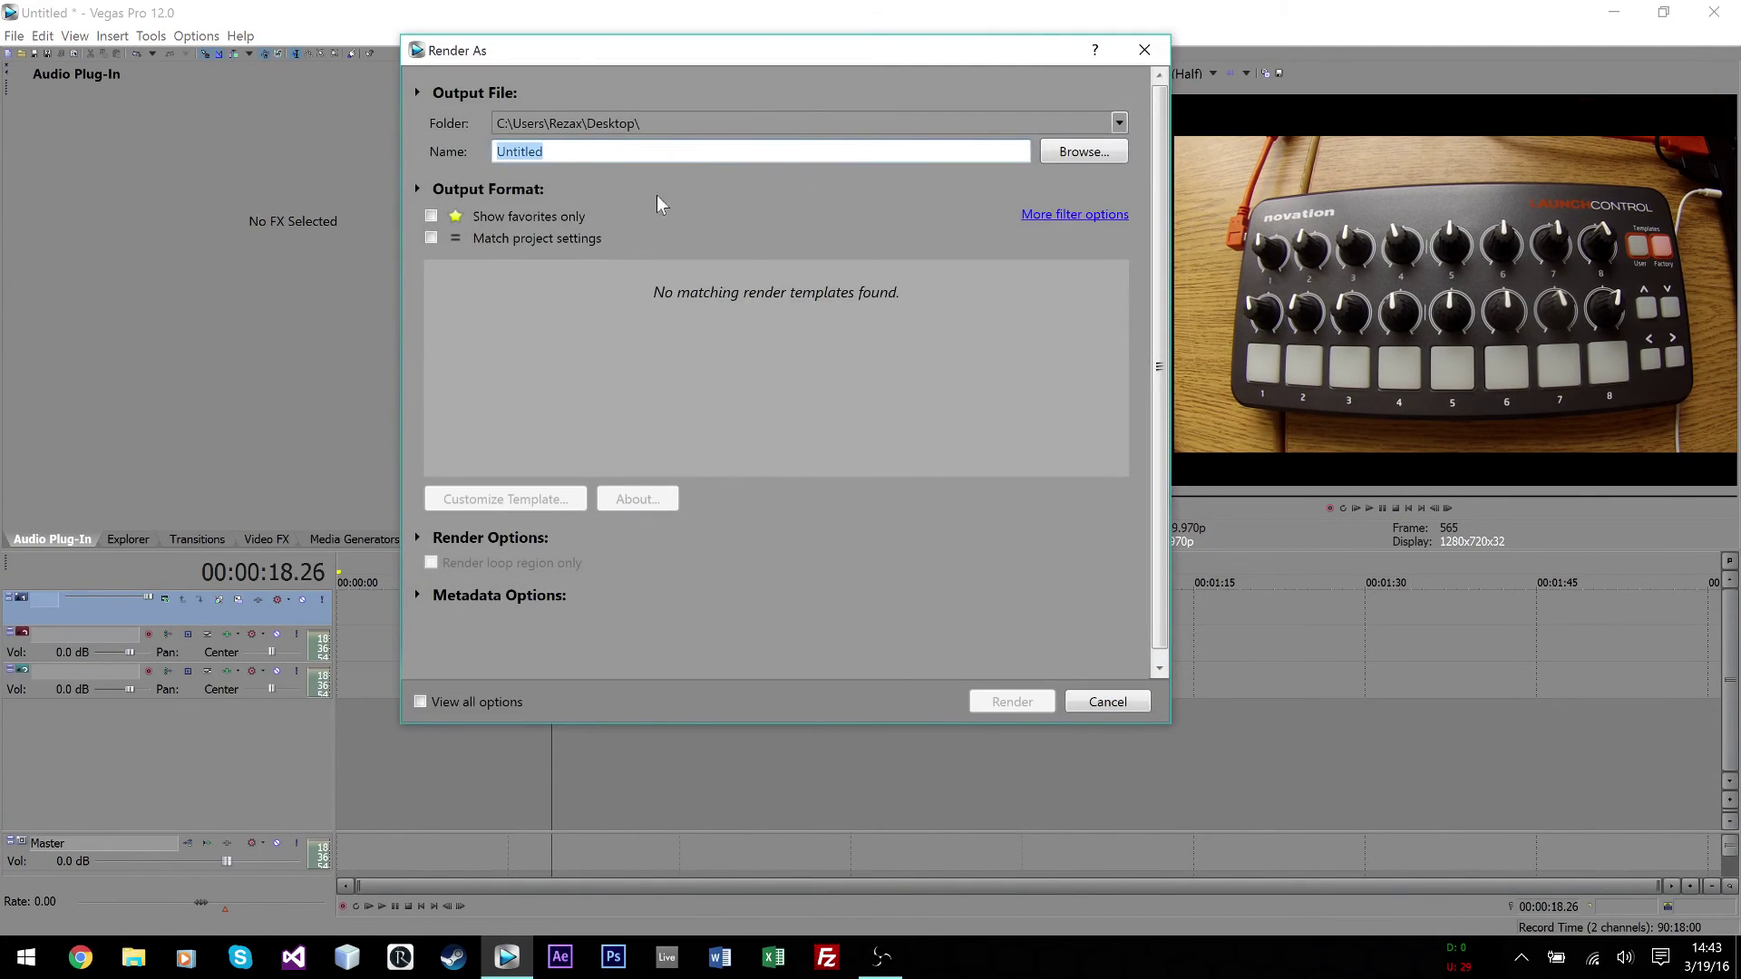
# Step: Cancel the Render As and Save As dialogs, then set playback position to 00:00:20.27
pyautogui.scroll(-1, 717, 299)
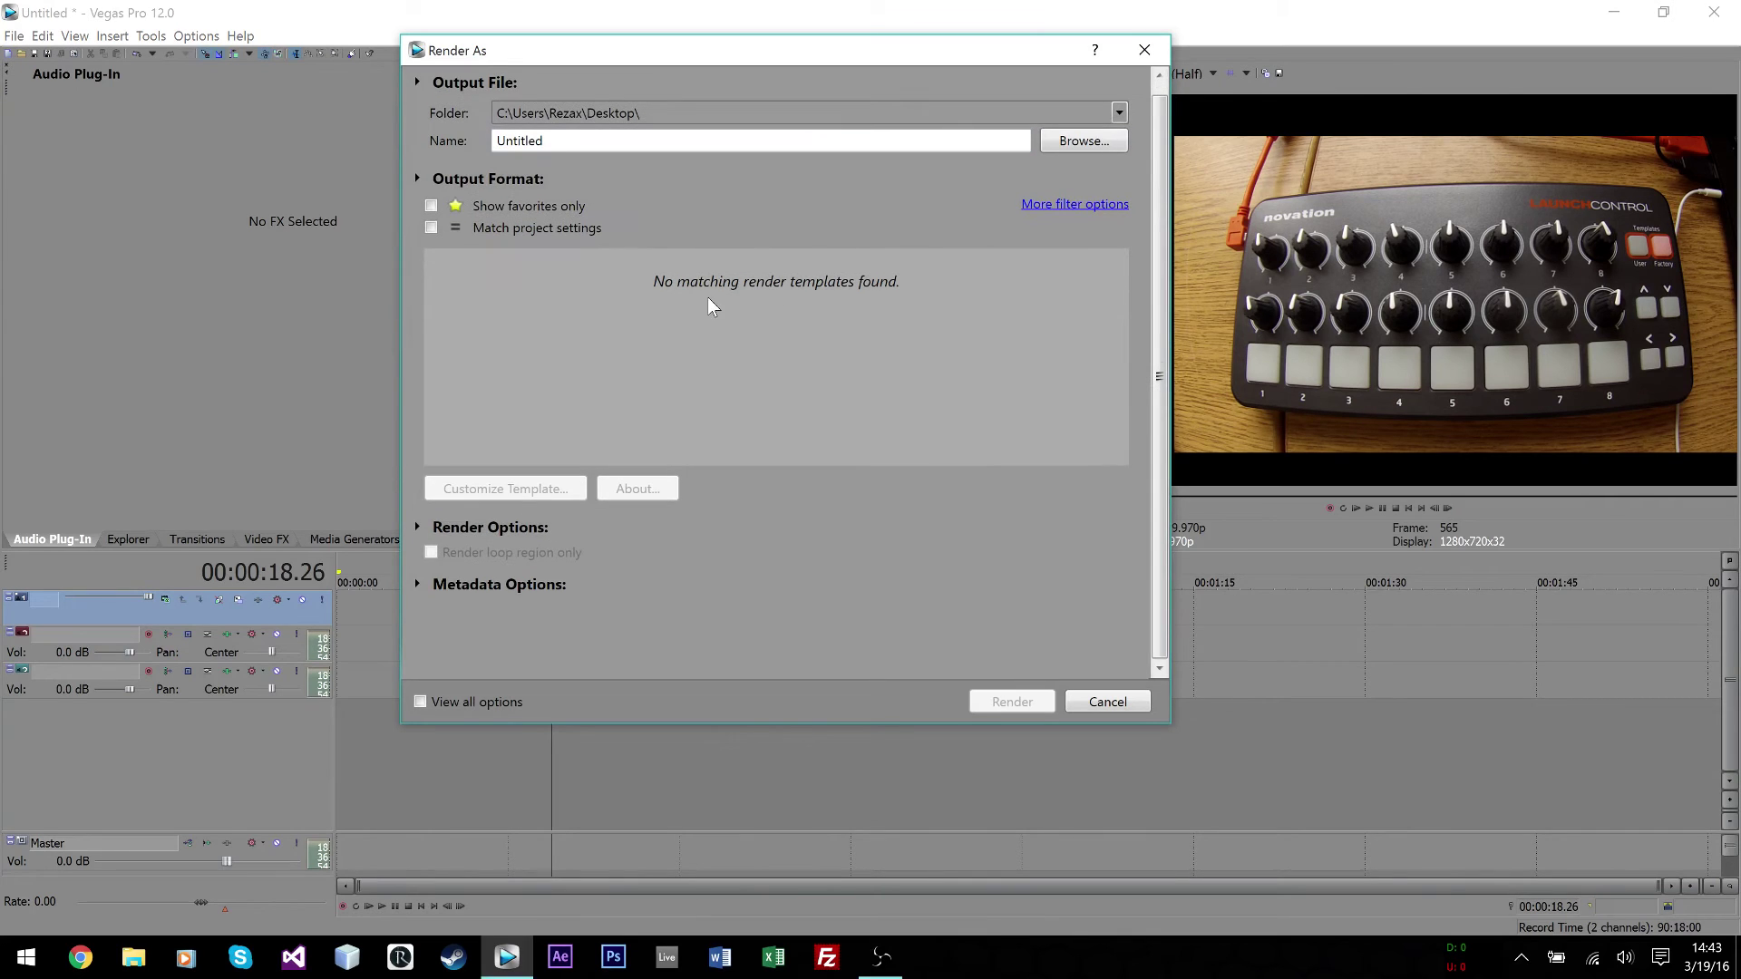
pyautogui.click(1094, 706)
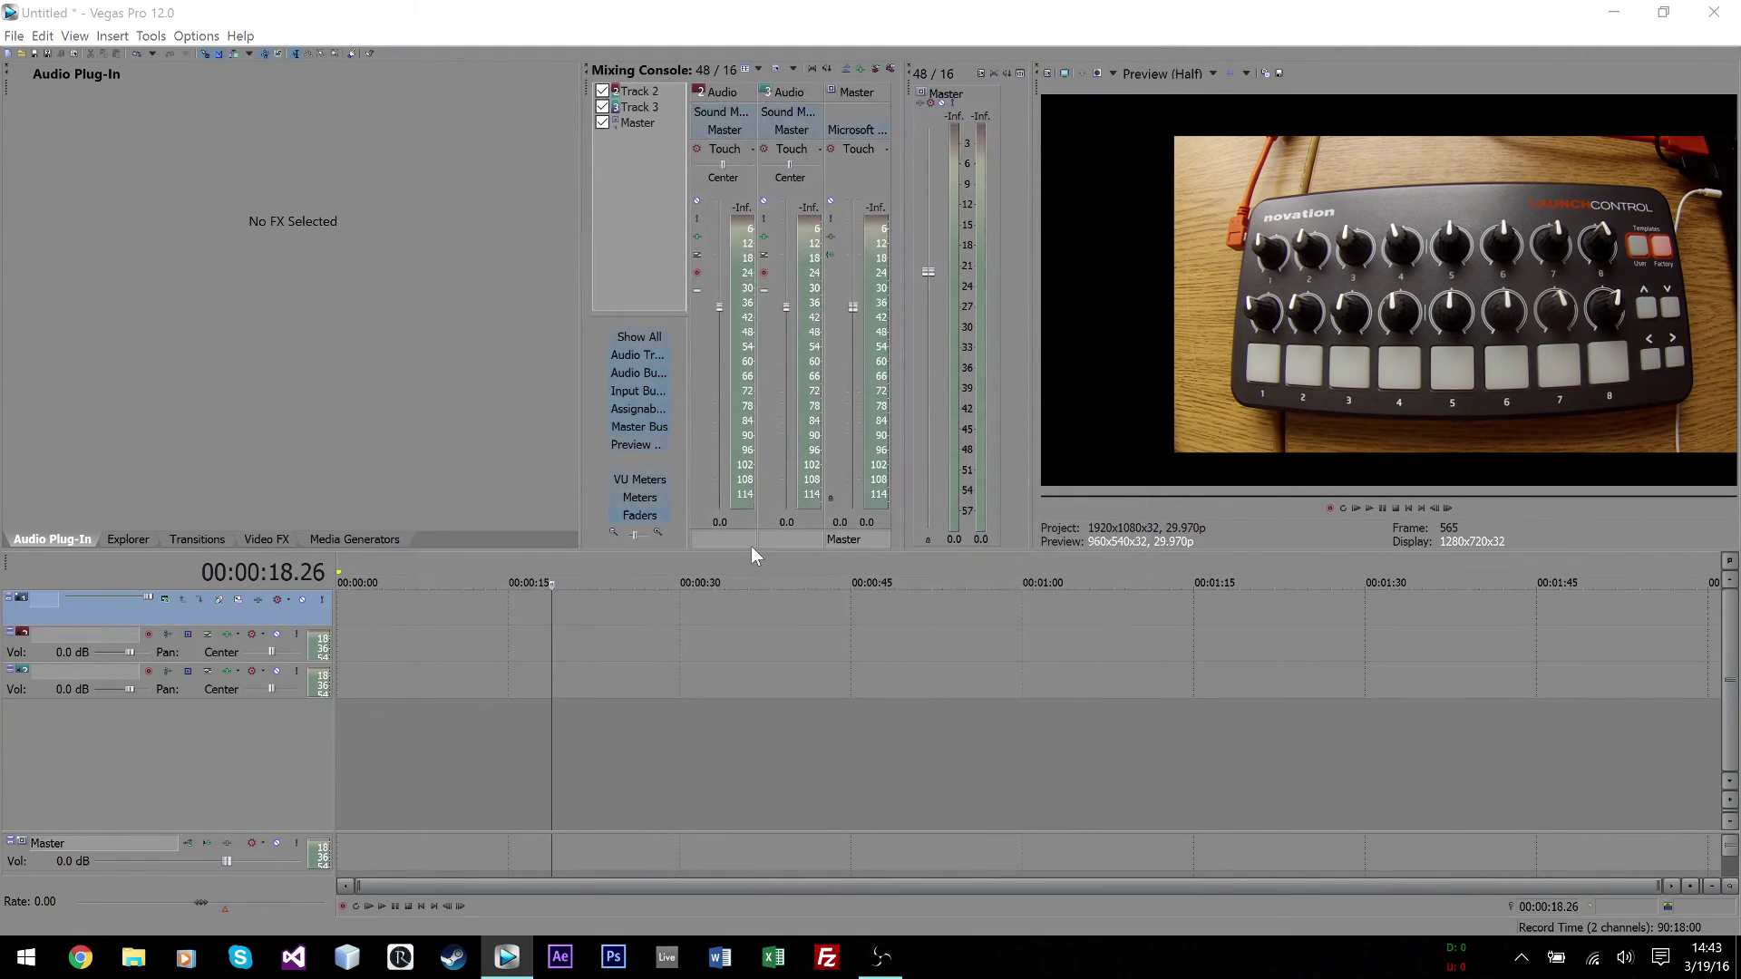
pyautogui.hotkey('ctrl', 's')
pyautogui.moveTo(868, 172); pyautogui.dragTo(808, 233)
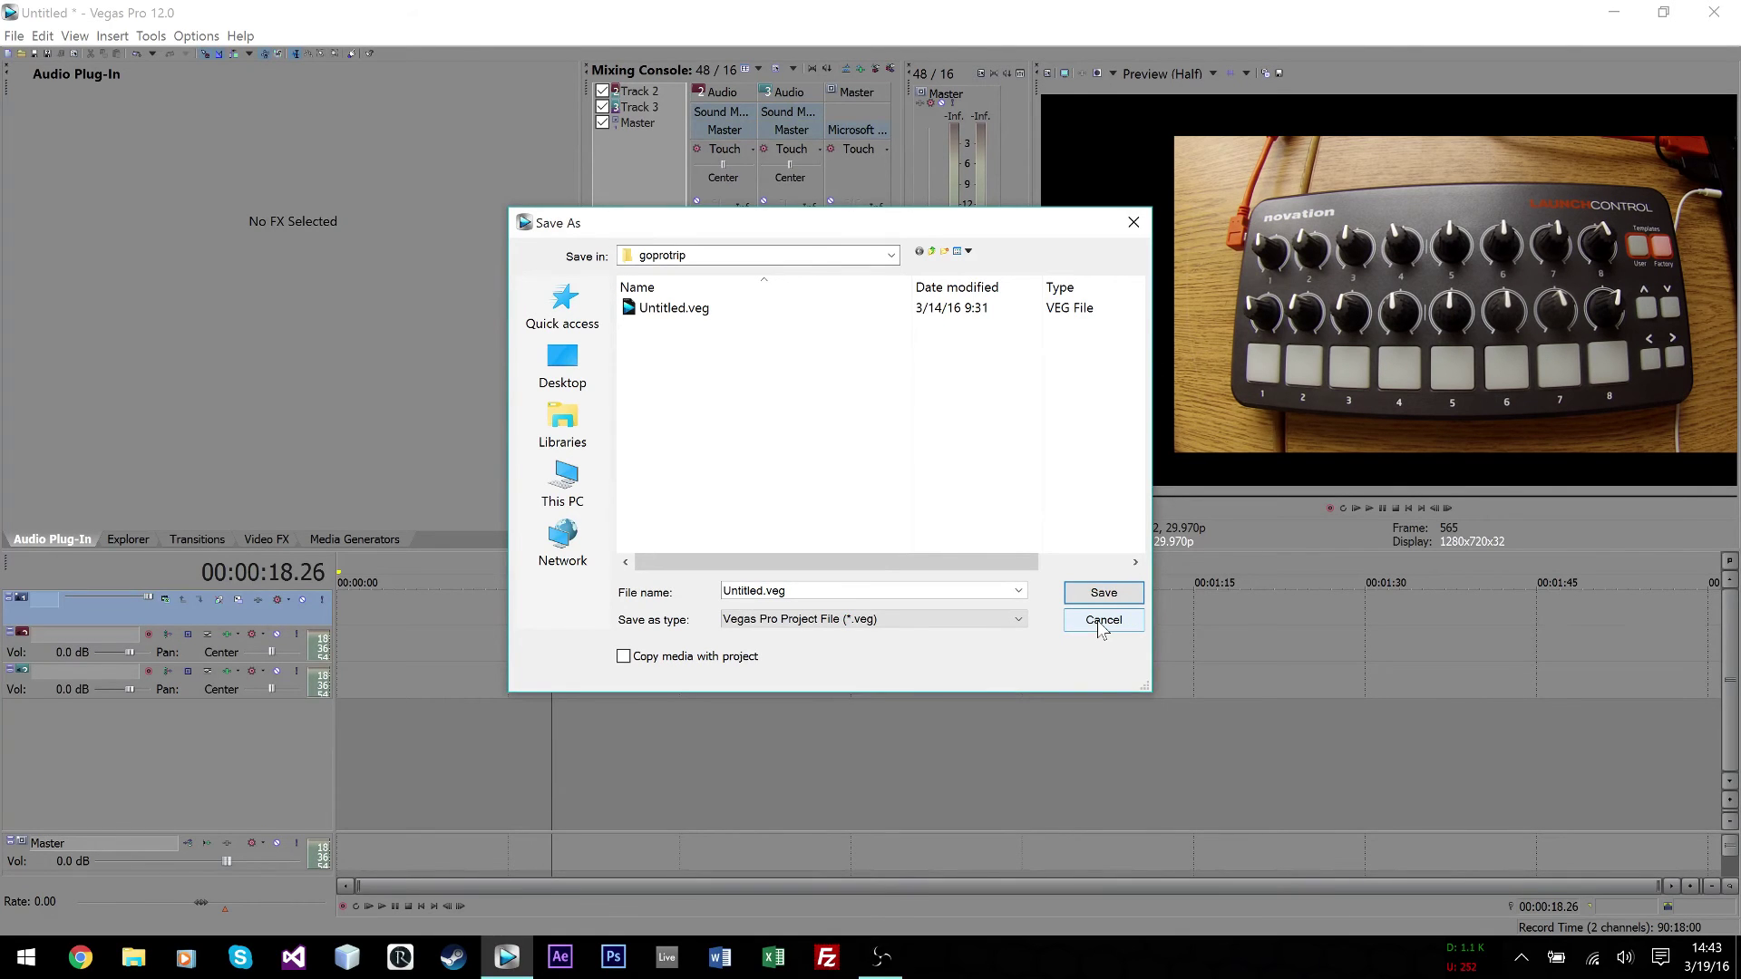
pyautogui.click(1102, 621)
pyautogui.click(536, 604)
pyautogui.click(575, 601)
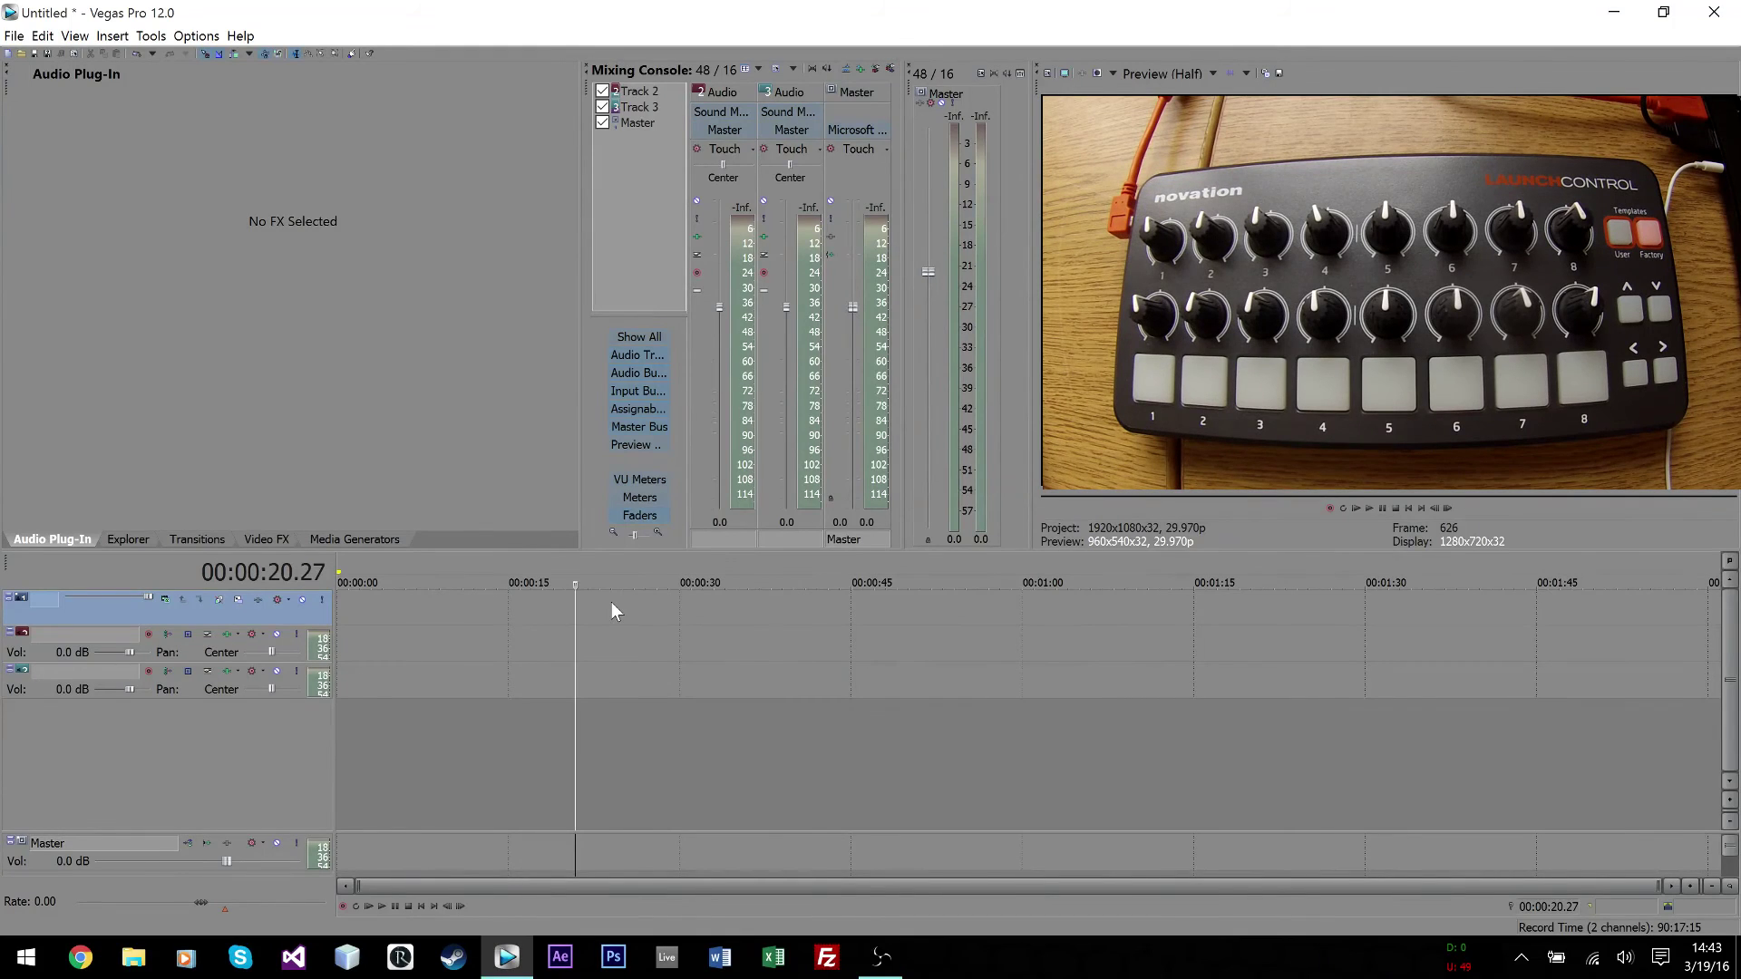
# Step: Step the playback position from 00:00:24.01 to 00:00:33.08, then dismiss the Options menu
pyautogui.click(612, 603)
pyautogui.click(649, 603)
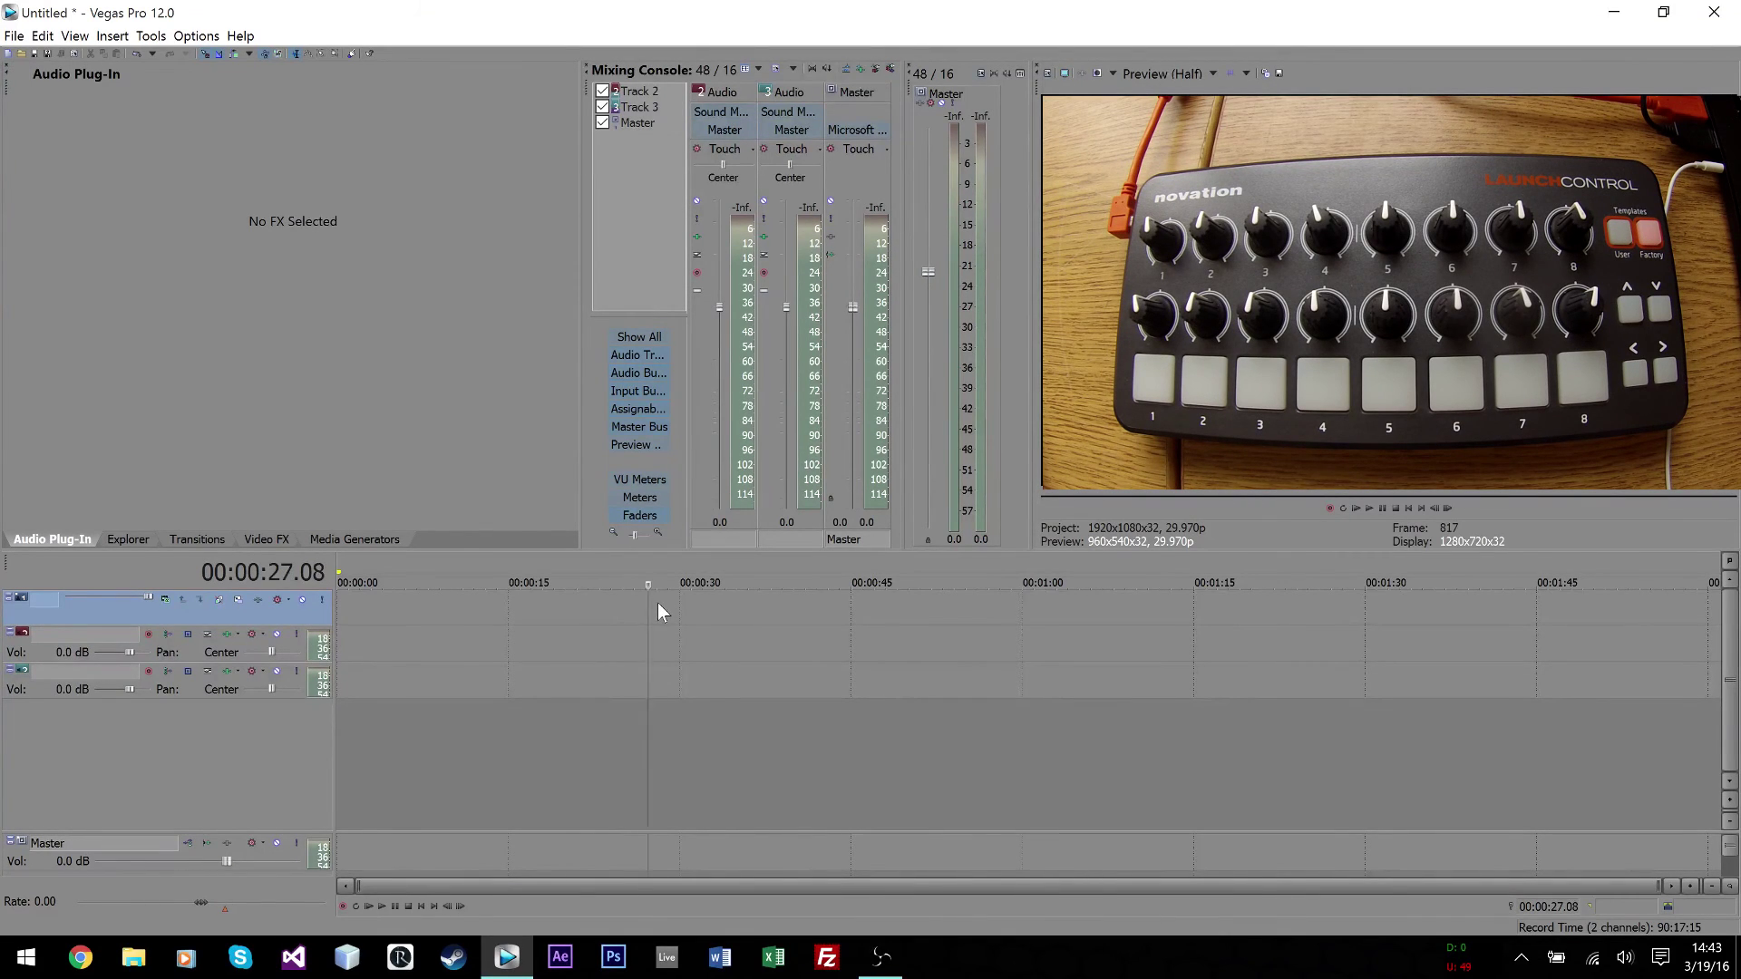
pyautogui.click(657, 603)
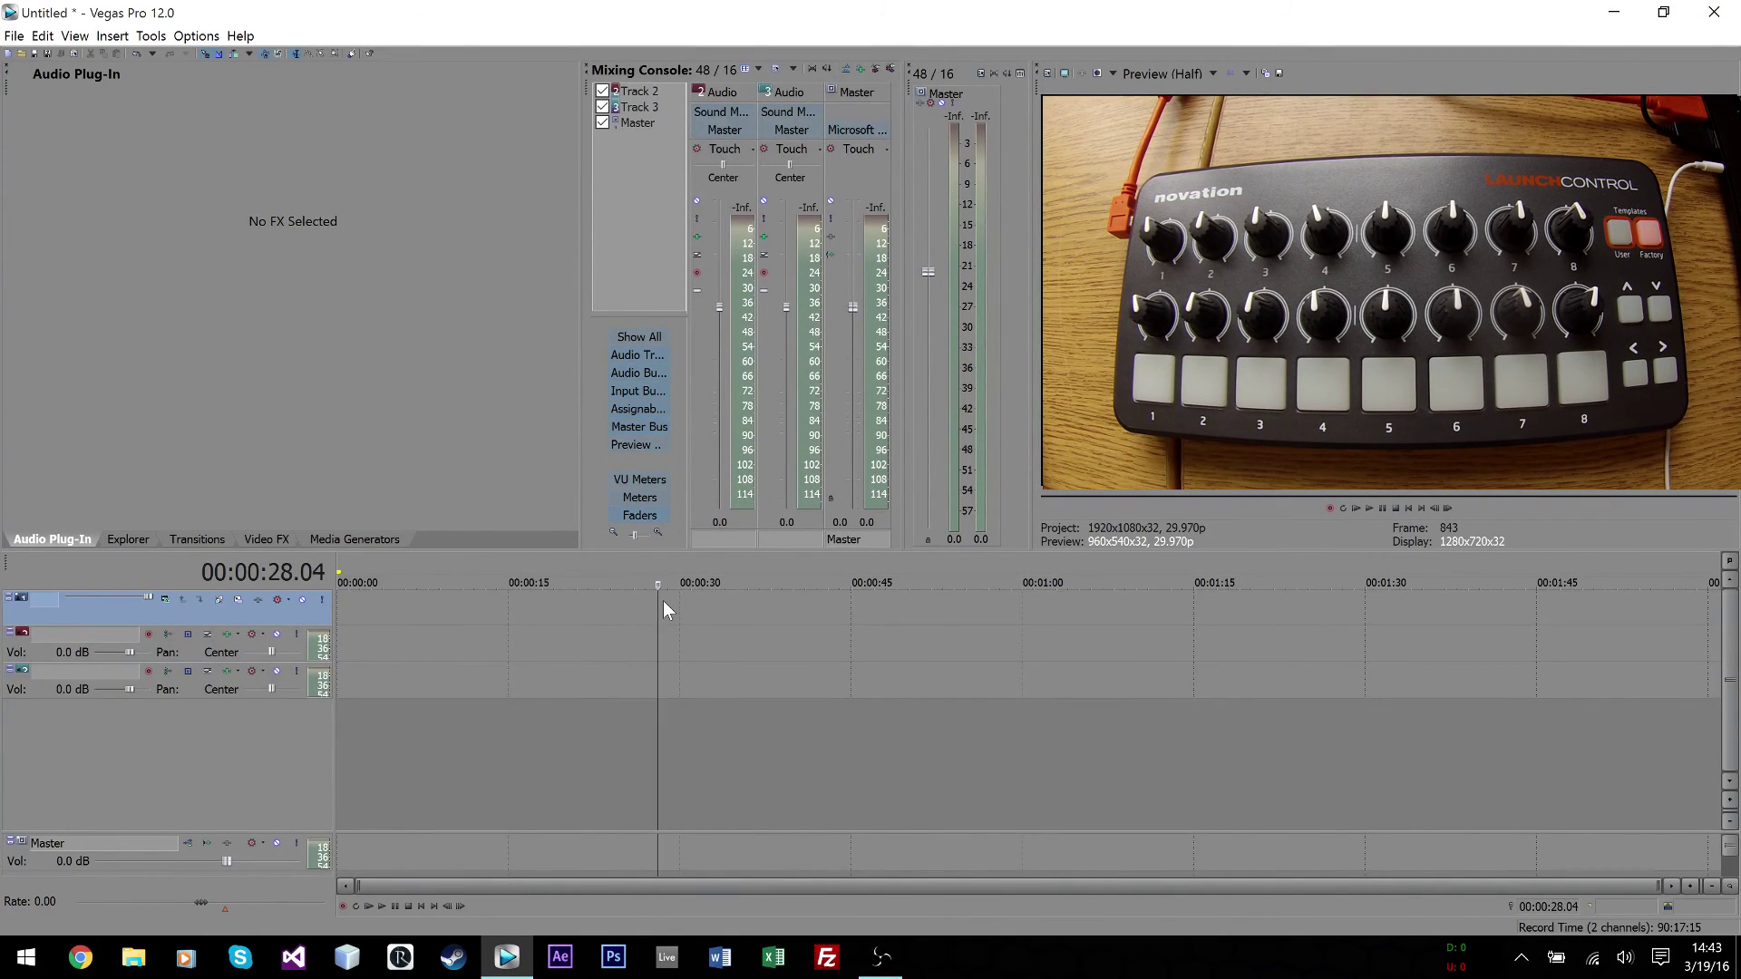
pyautogui.click(684, 609)
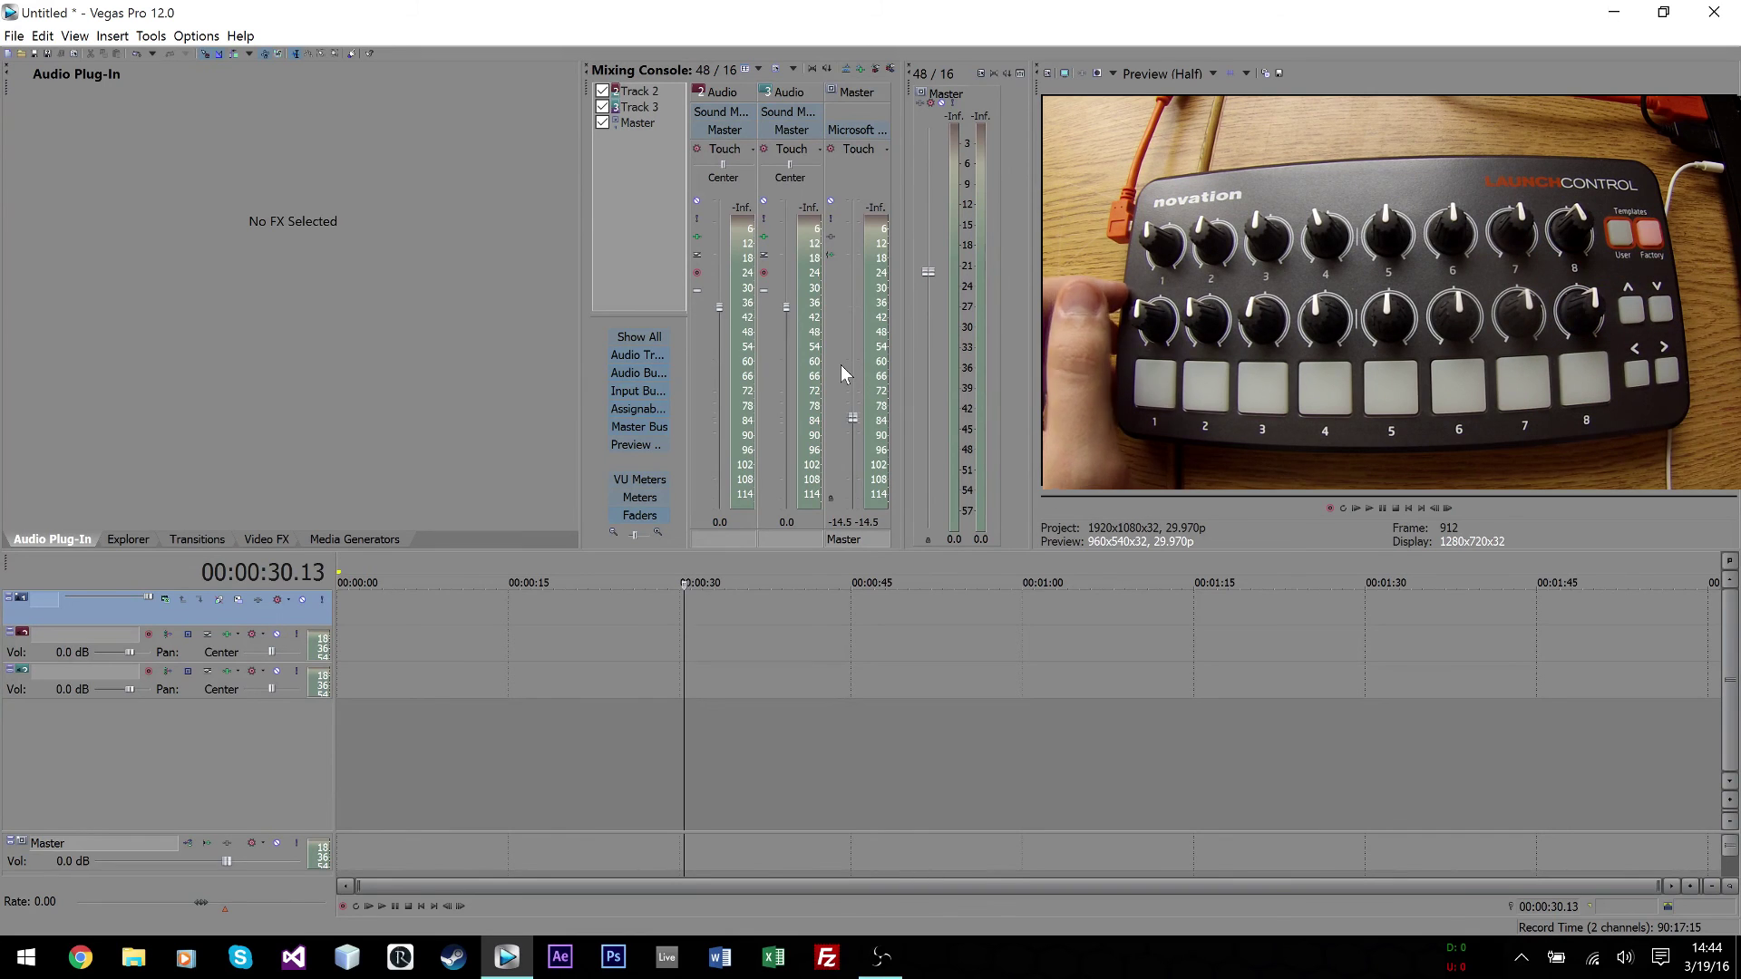
pyautogui.click(716, 610)
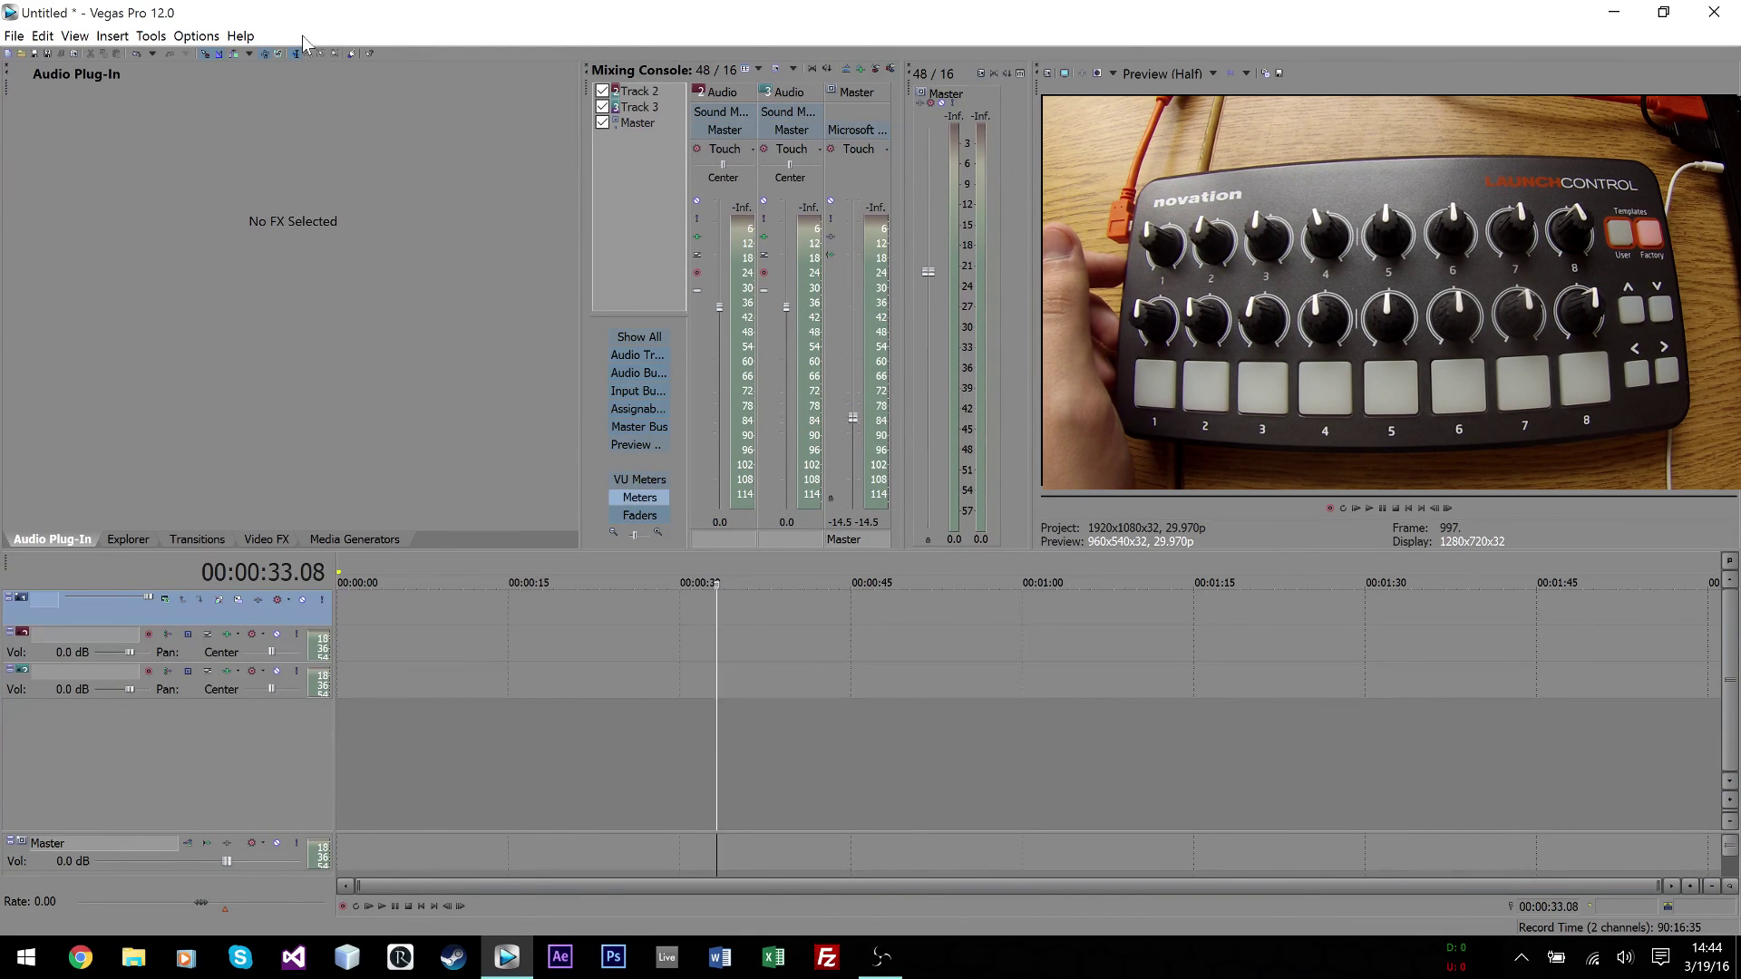
pyautogui.click(240, 35)
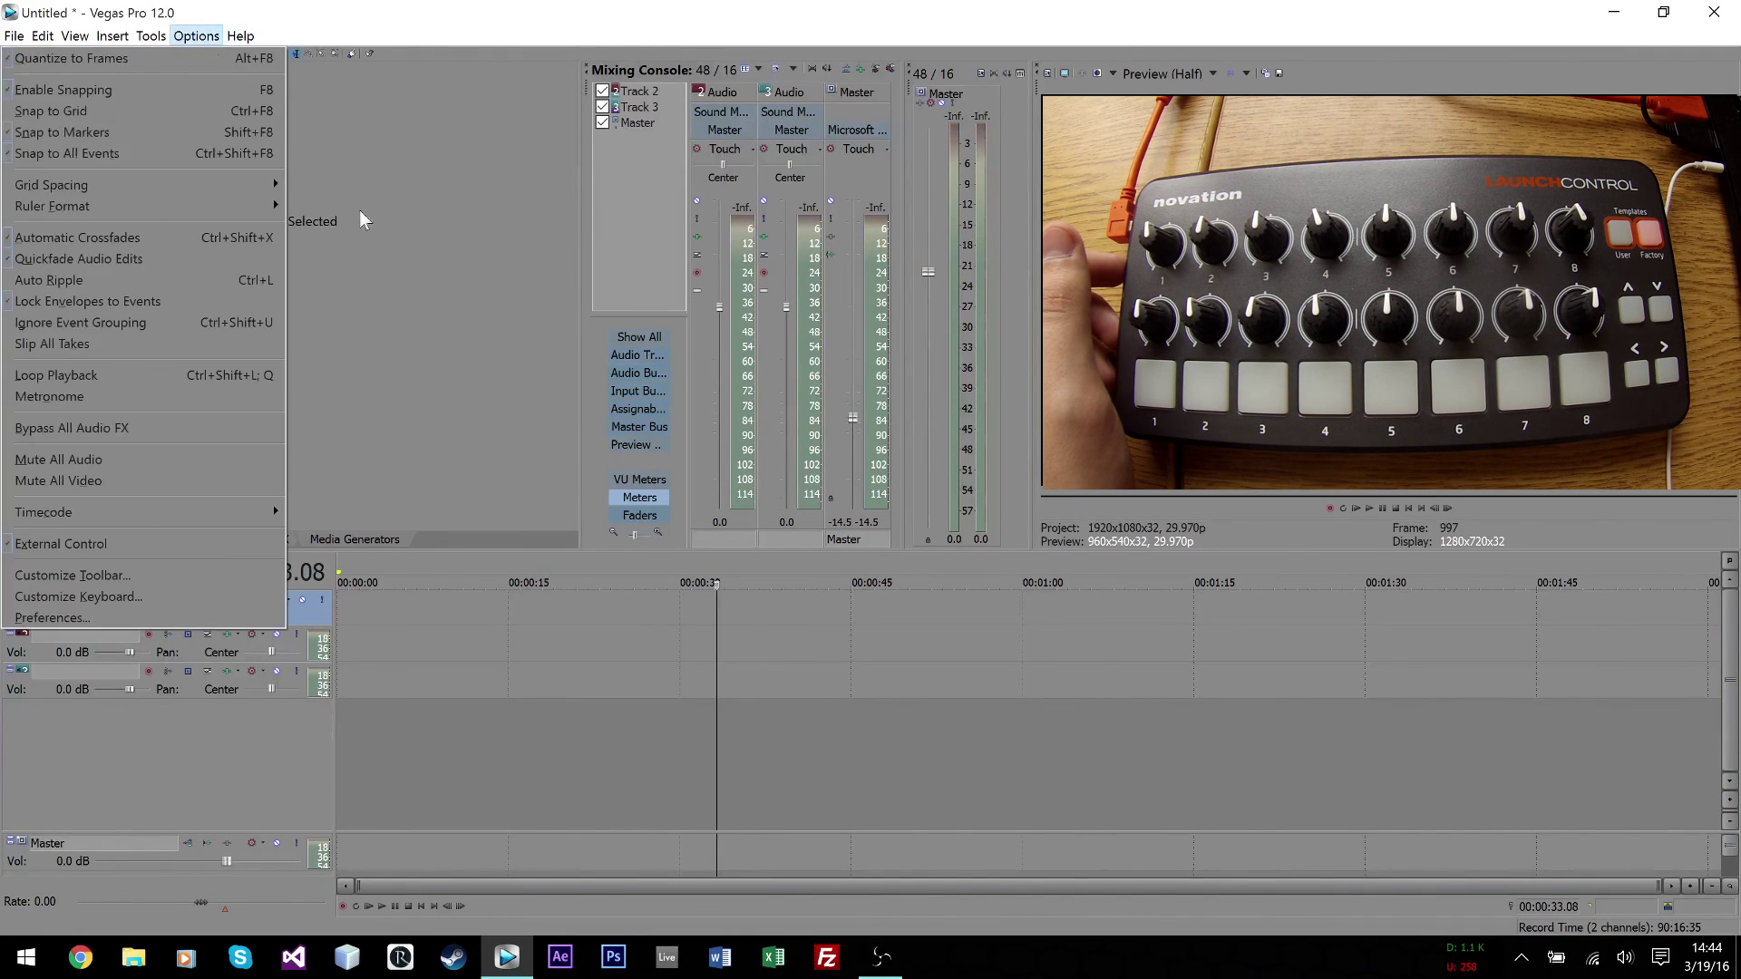
pyautogui.click(377, 239)
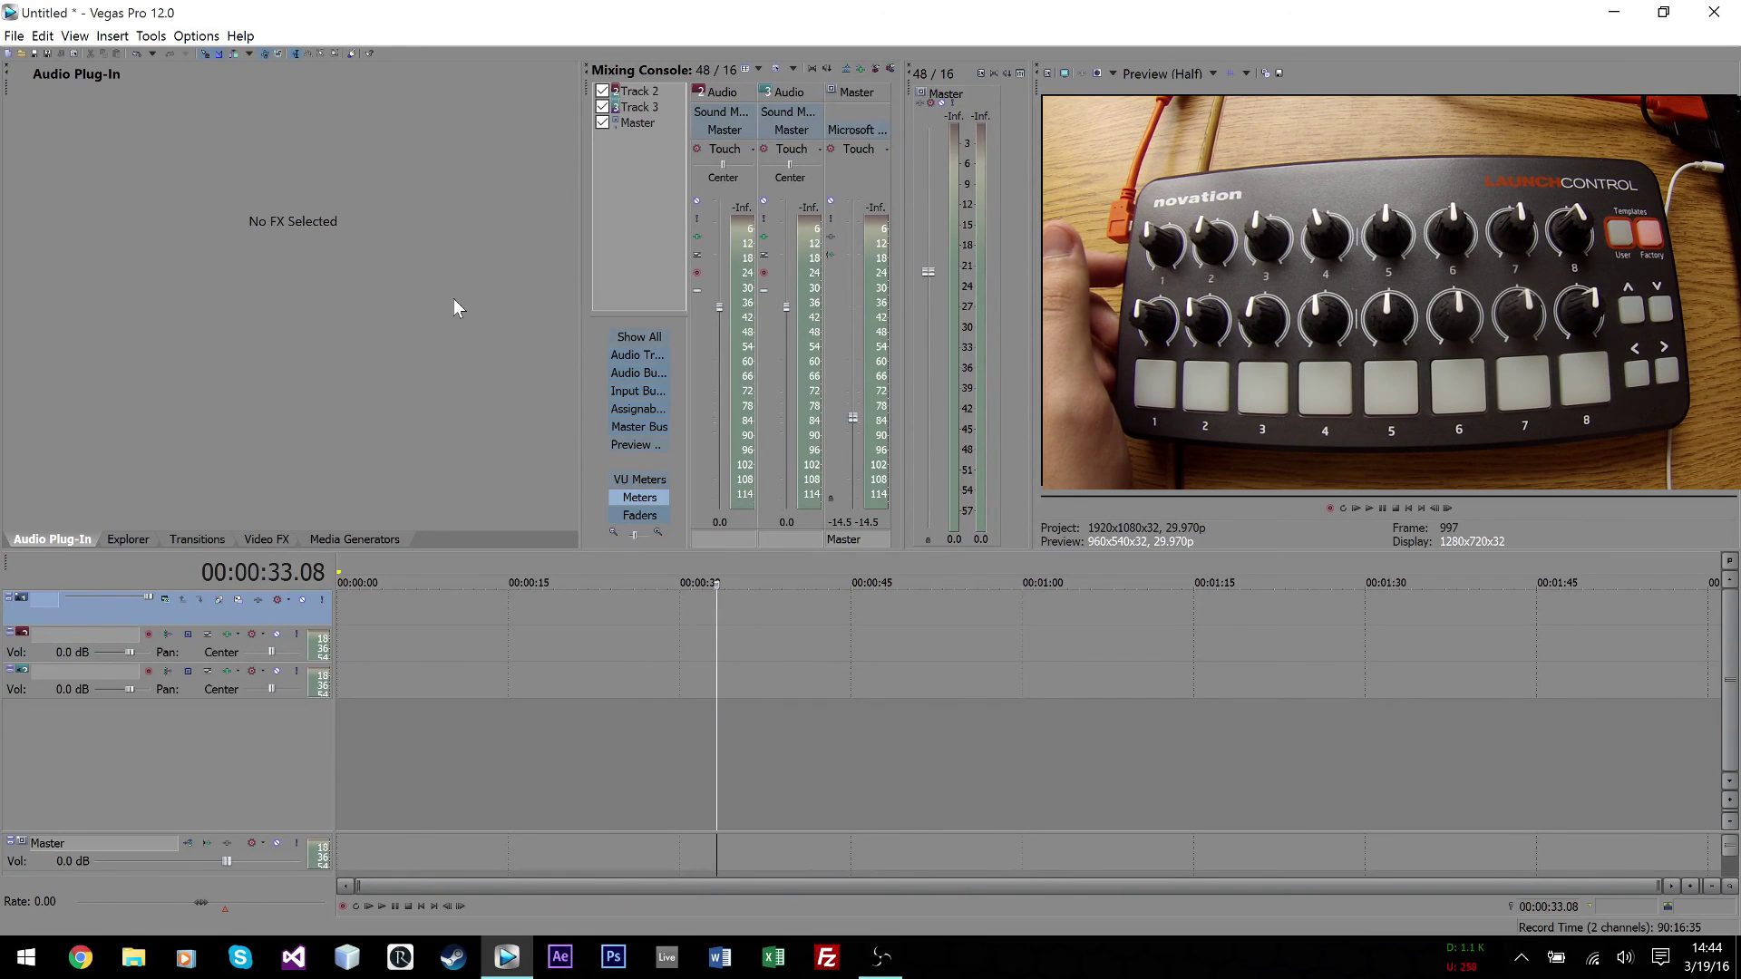